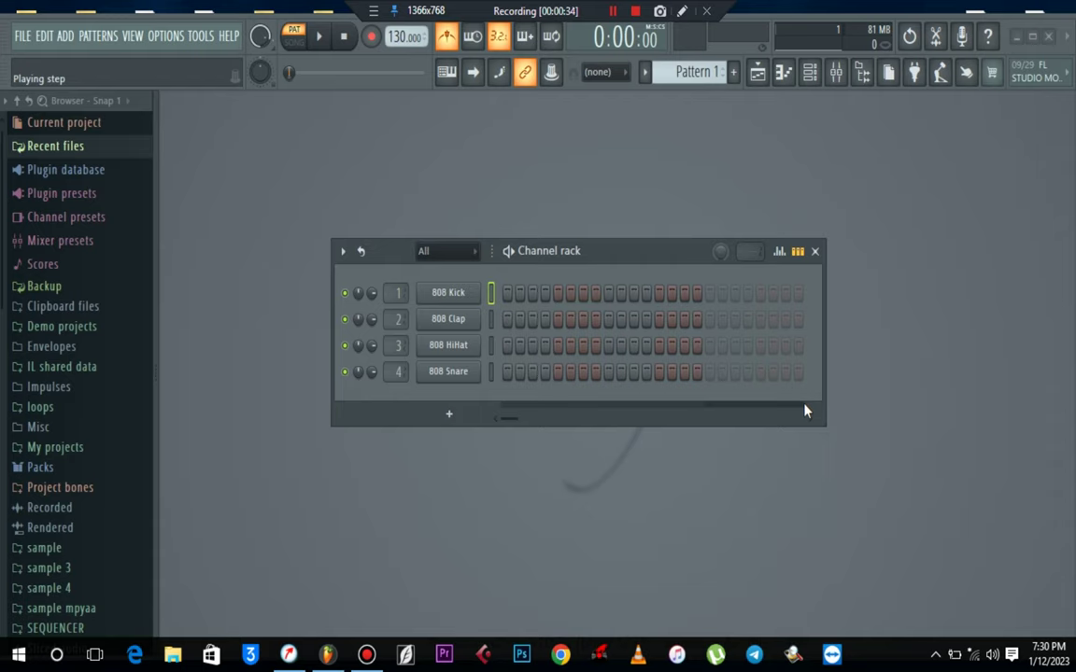
# Move the Channel rack window further up in the workspace.
pyautogui.moveTo(667, 259)
pyautogui.mouseDown()
pyautogui.moveTo(711, 238)
pyautogui.moveTo(653, 266)
pyautogui.mouseUp()
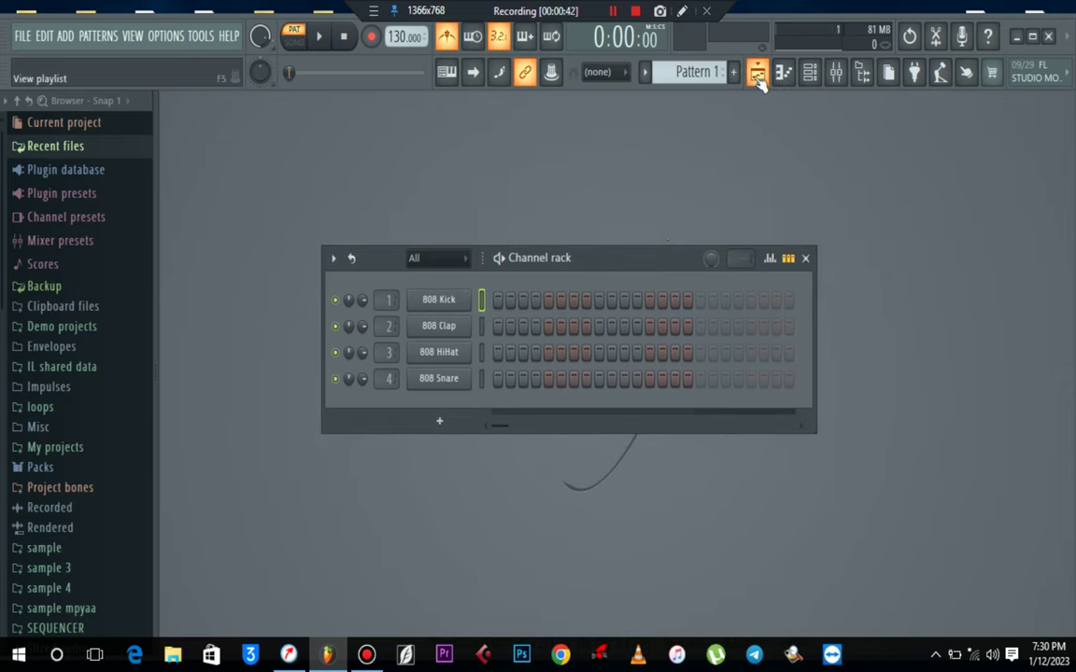
pyautogui.moveTo(630, 260); pyautogui.dragTo(571, 247)
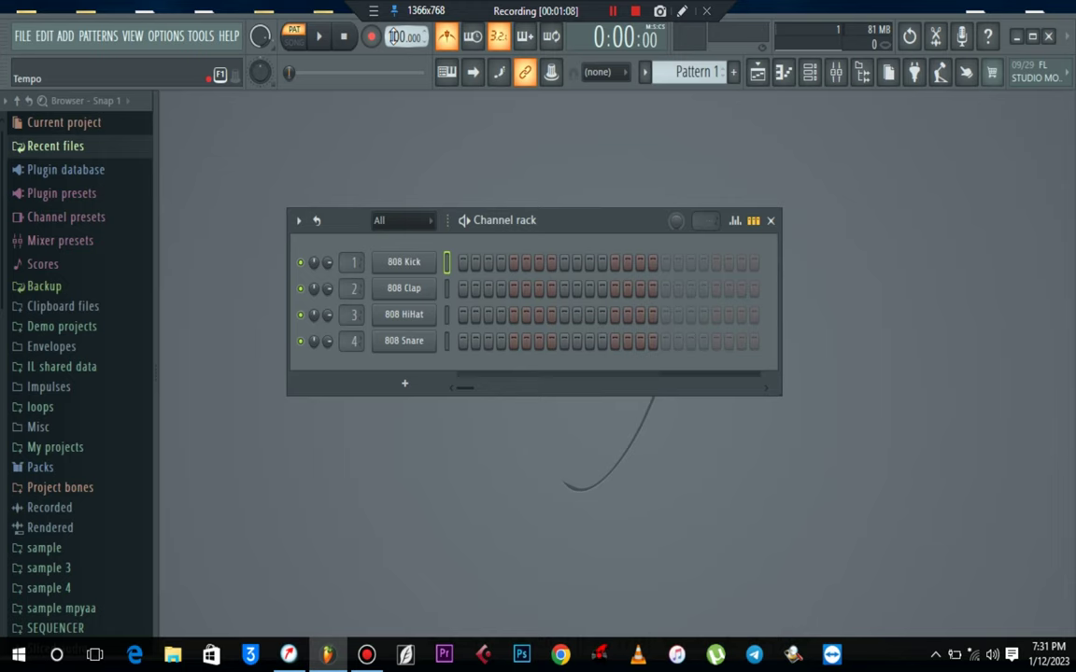
# Replace the 808 Clap channel with the Hypersonic instrument from the recent files.
pyautogui.click(71, 150)
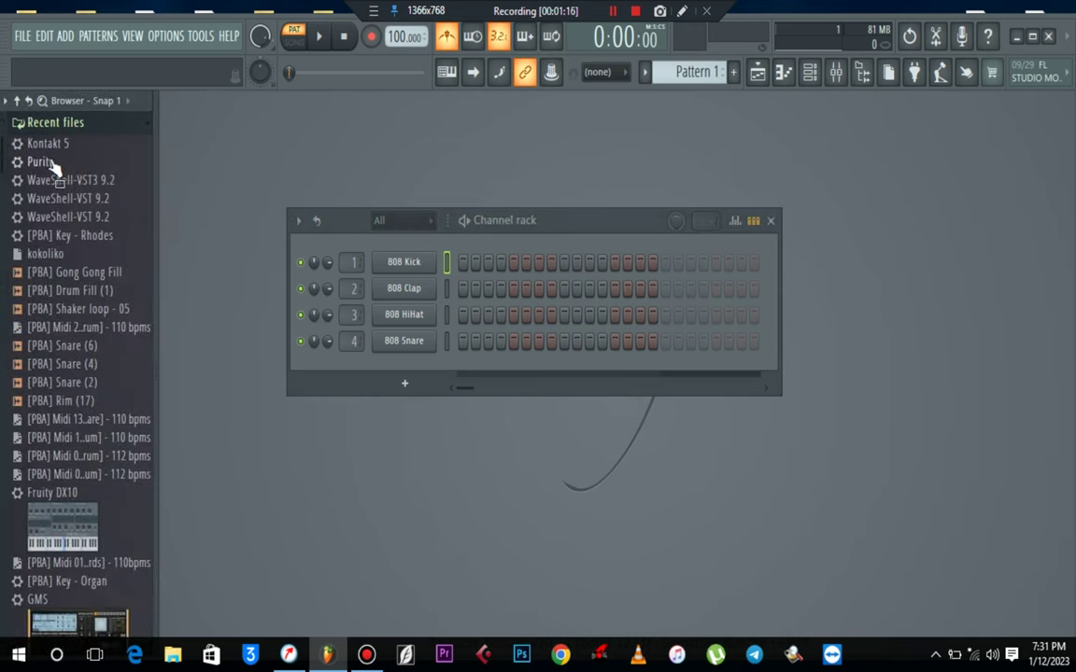
pyautogui.scroll(-3, 65, 406)
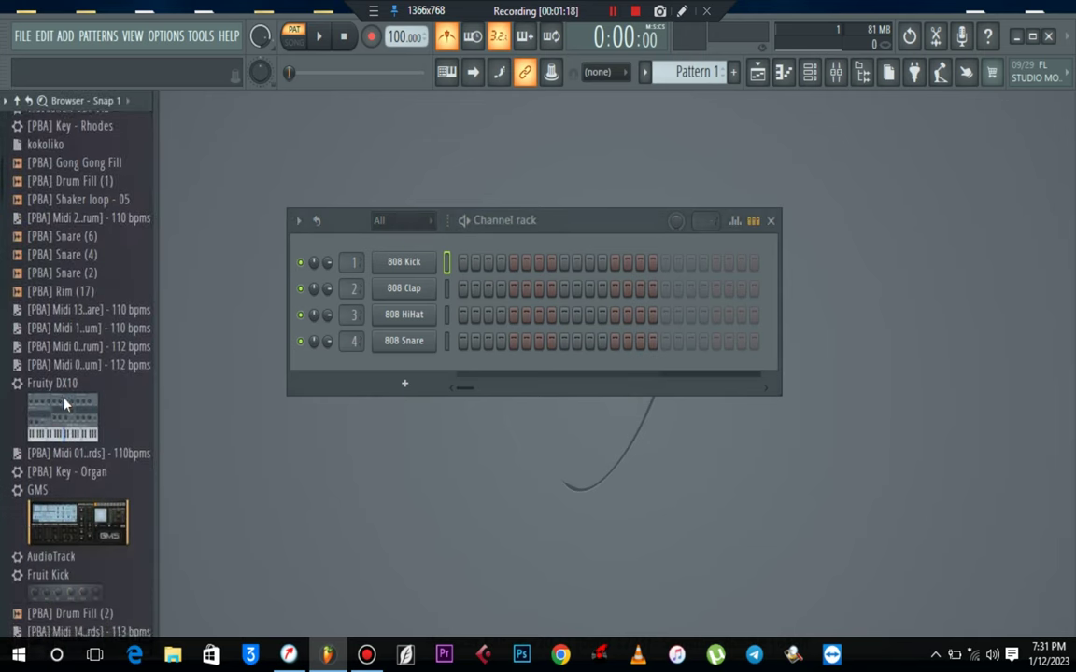
pyautogui.scroll(-3, 71, 489)
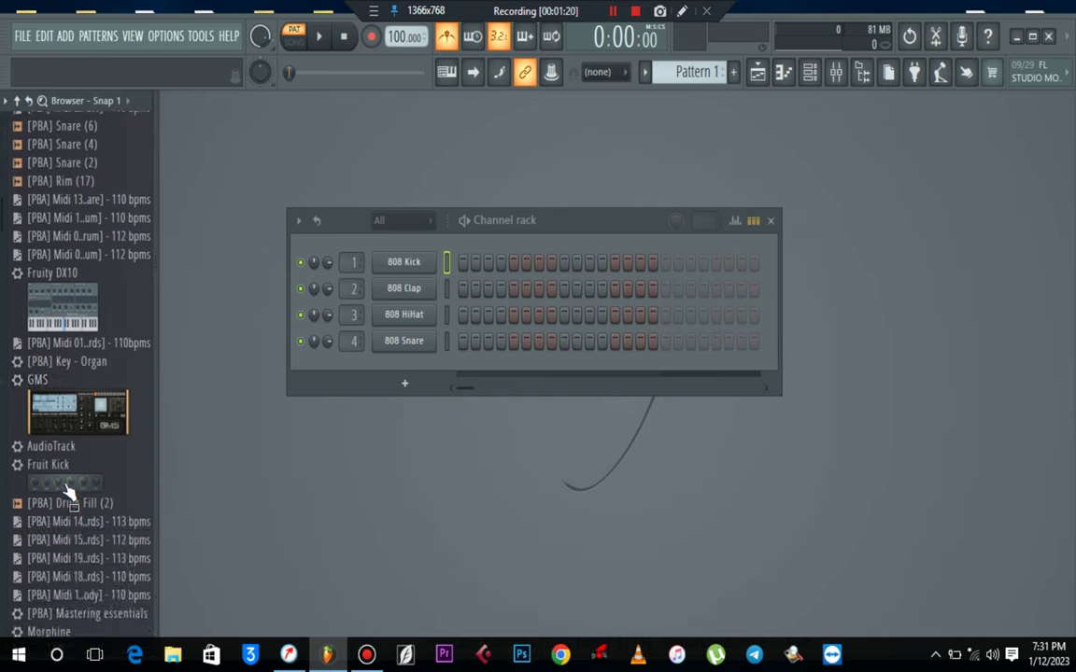
pyautogui.scroll(-6, 67, 492)
pyautogui.scroll(1, 66, 487)
pyautogui.moveTo(71, 624); pyautogui.dragTo(405, 299)
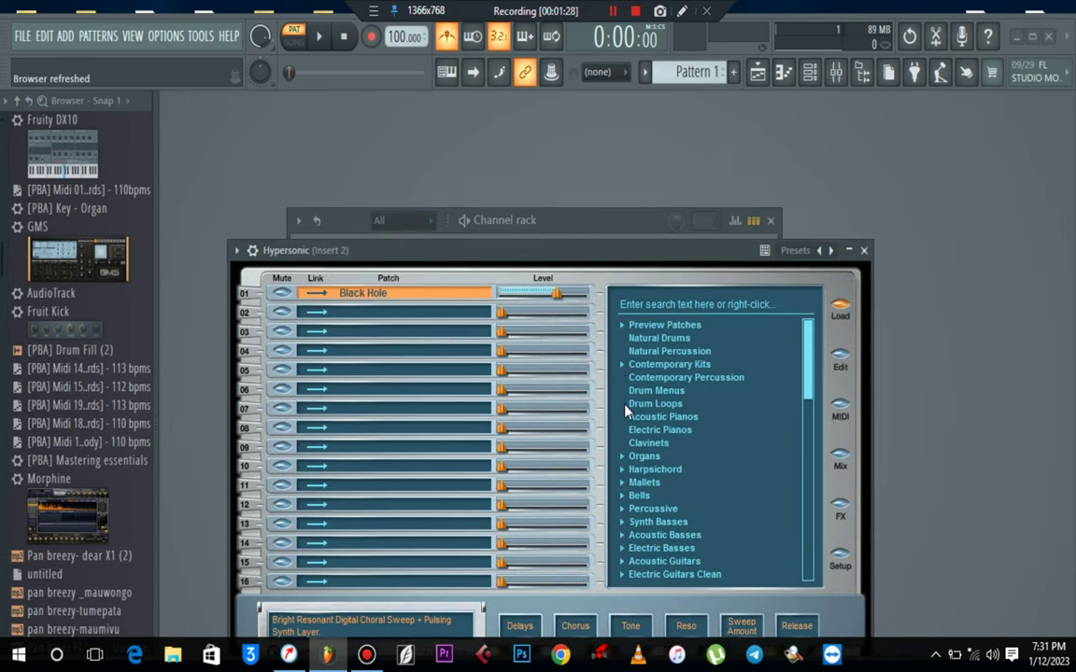
# Load the Soft Vintage EP patch from Hypersonic's Electric Pianos, close the plugin window and move the Channel rack up.
pyautogui.click(620, 431)
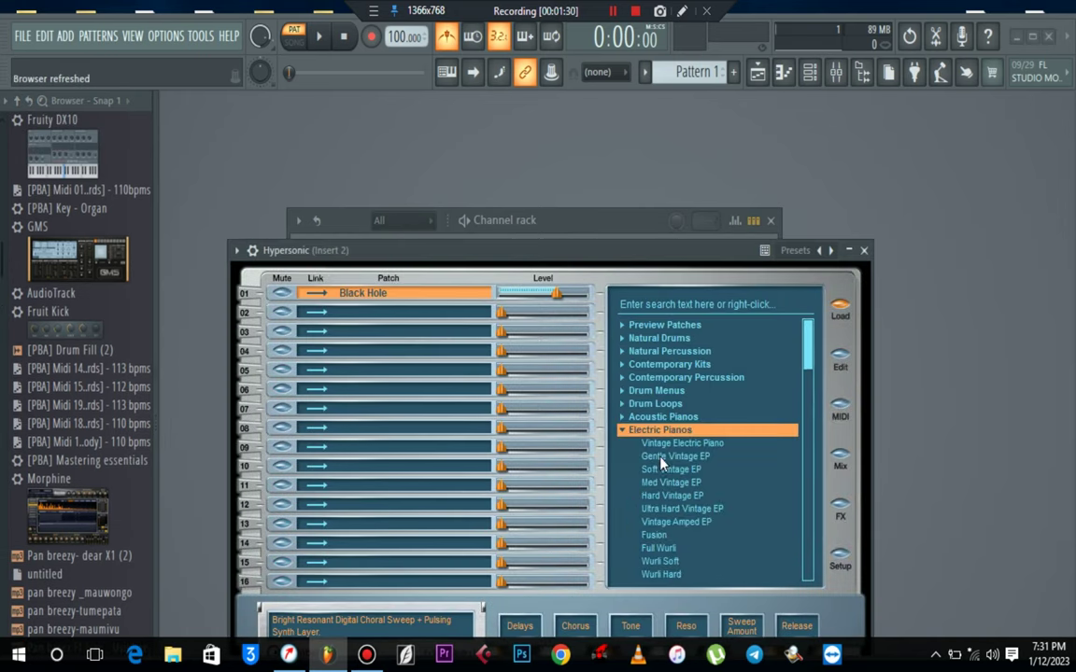
pyautogui.click(665, 469)
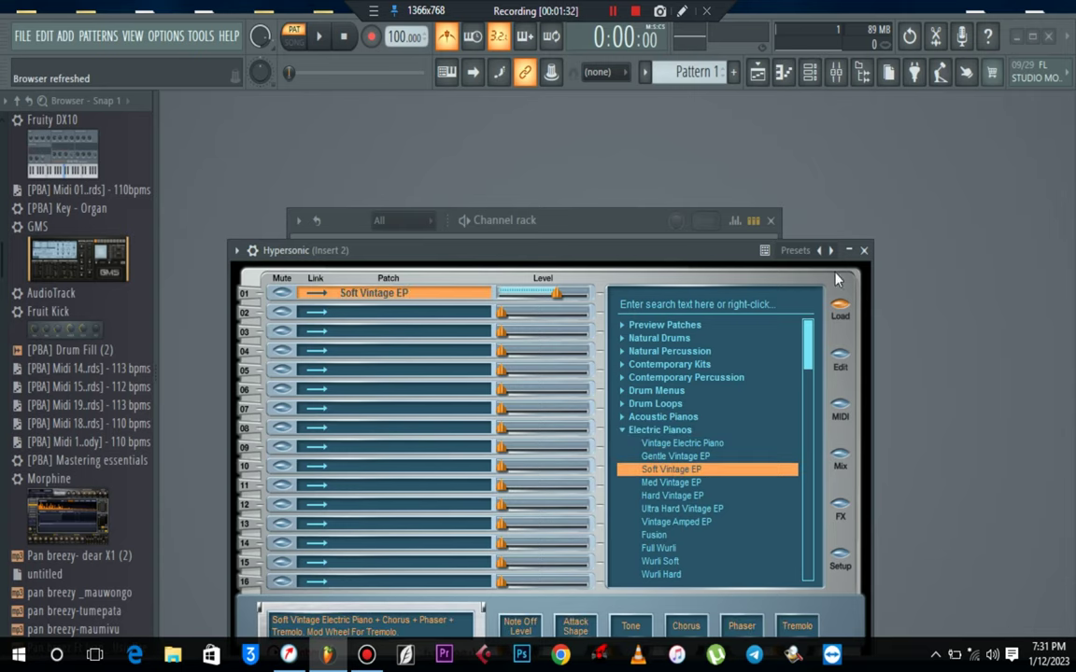
pyautogui.click(864, 250)
pyautogui.moveTo(568, 231); pyautogui.dragTo(595, 185)
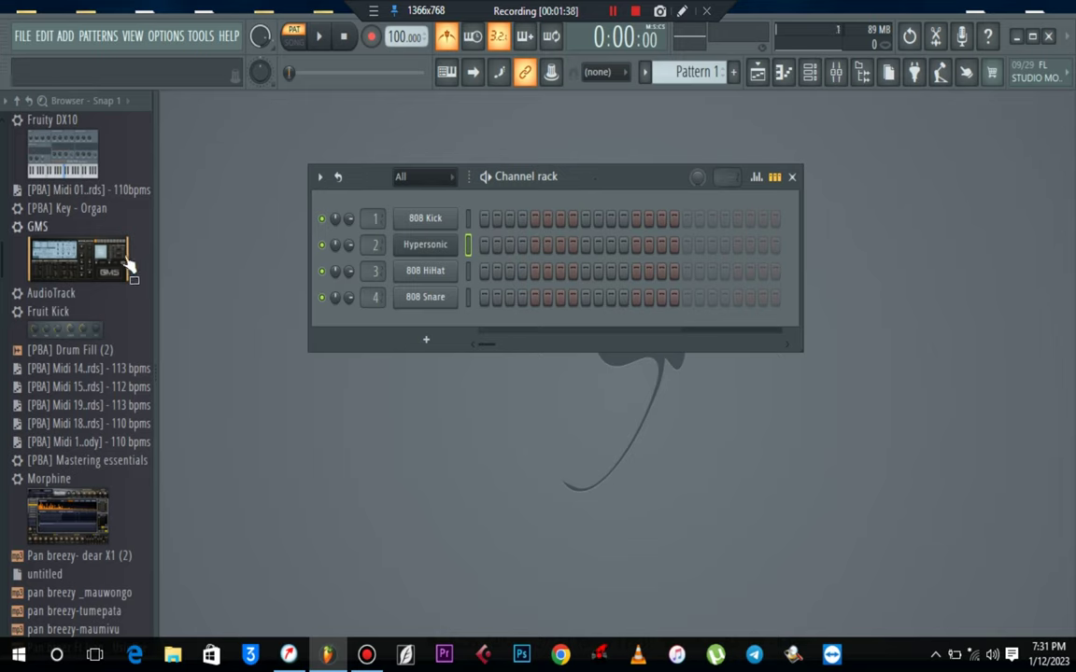
# Collapse the recent files, browse the sample 3 folder and audition the ZZkick 1.6 and Timbale 15 samples.
pyautogui.scroll(8, 47, 364)
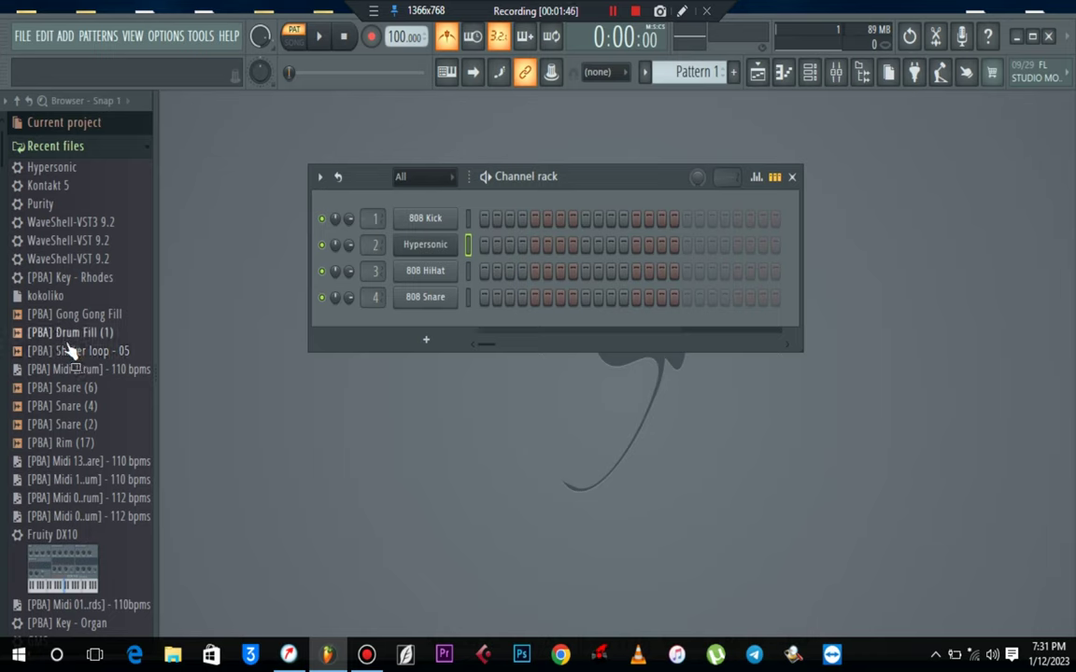
pyautogui.click(56, 145)
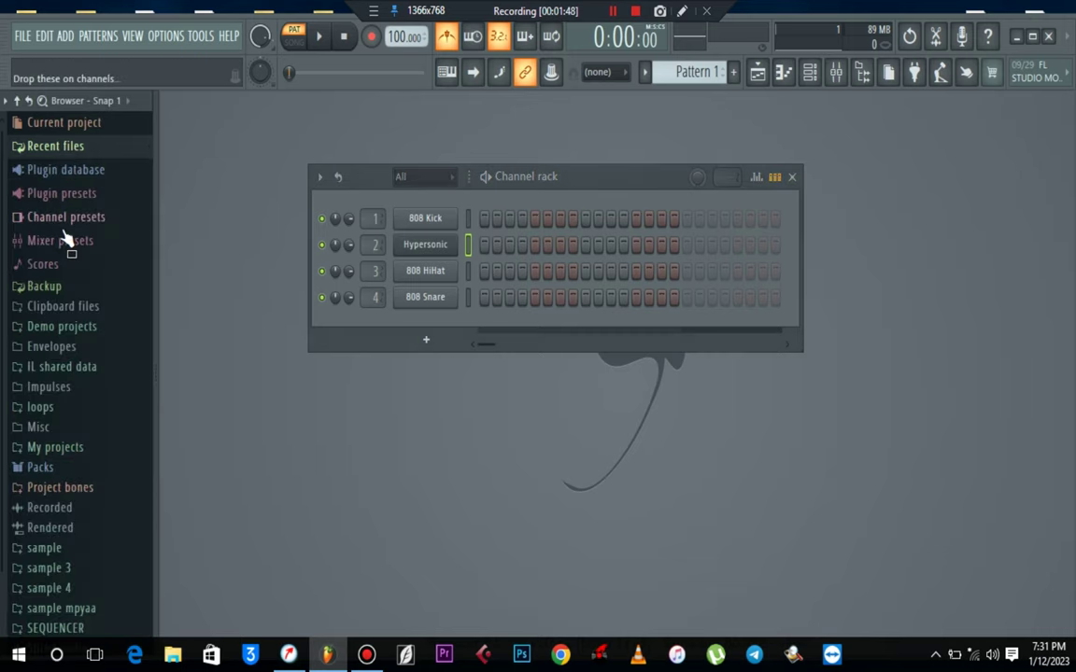
pyautogui.click(67, 568)
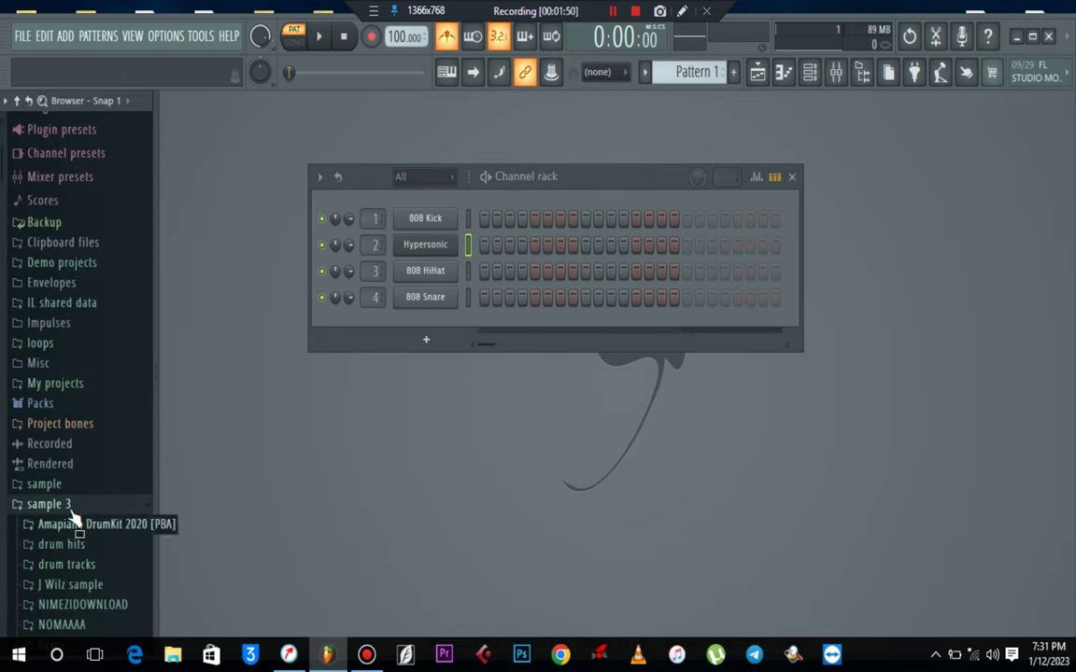
pyautogui.scroll(-5, 73, 511)
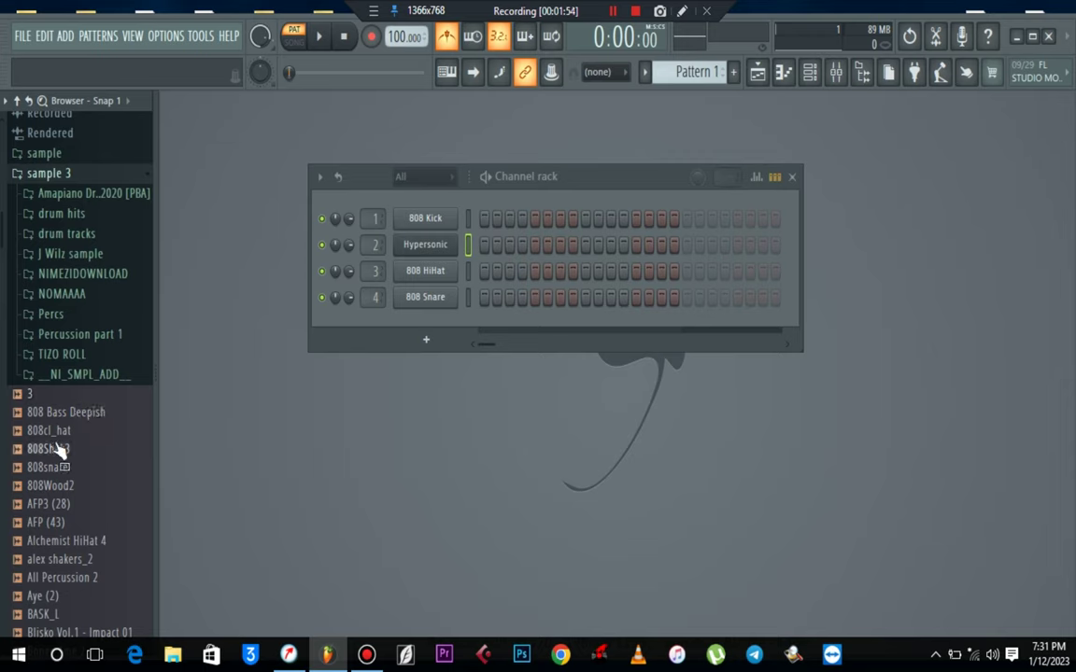
pyautogui.scroll(-15, 58, 450)
pyautogui.scroll(-2, 58, 451)
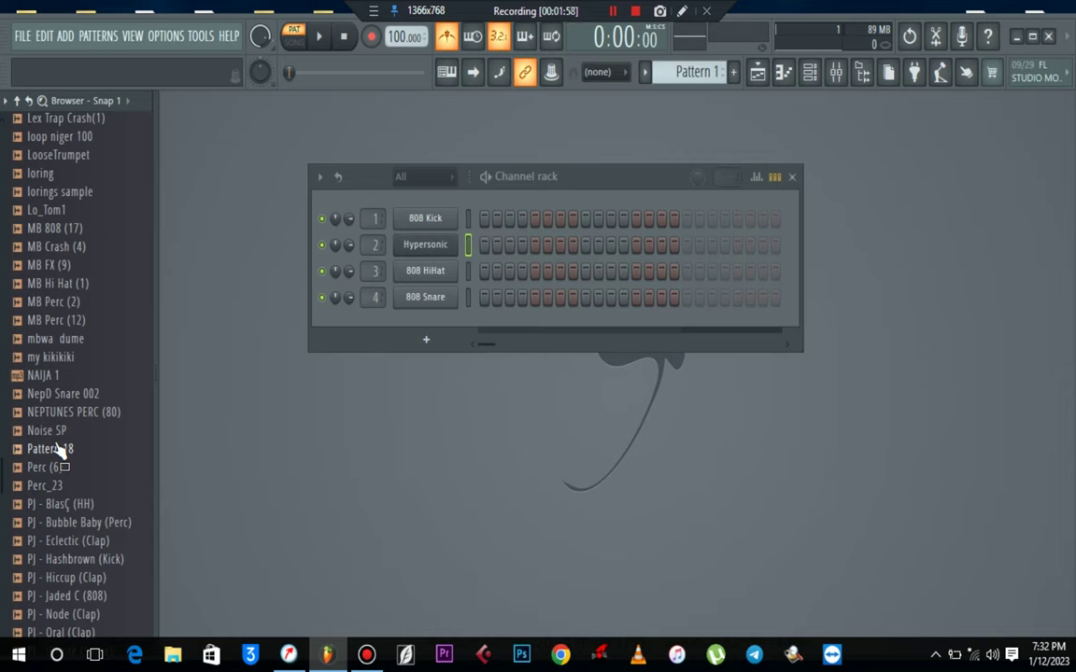
pyautogui.scroll(-6, 58, 449)
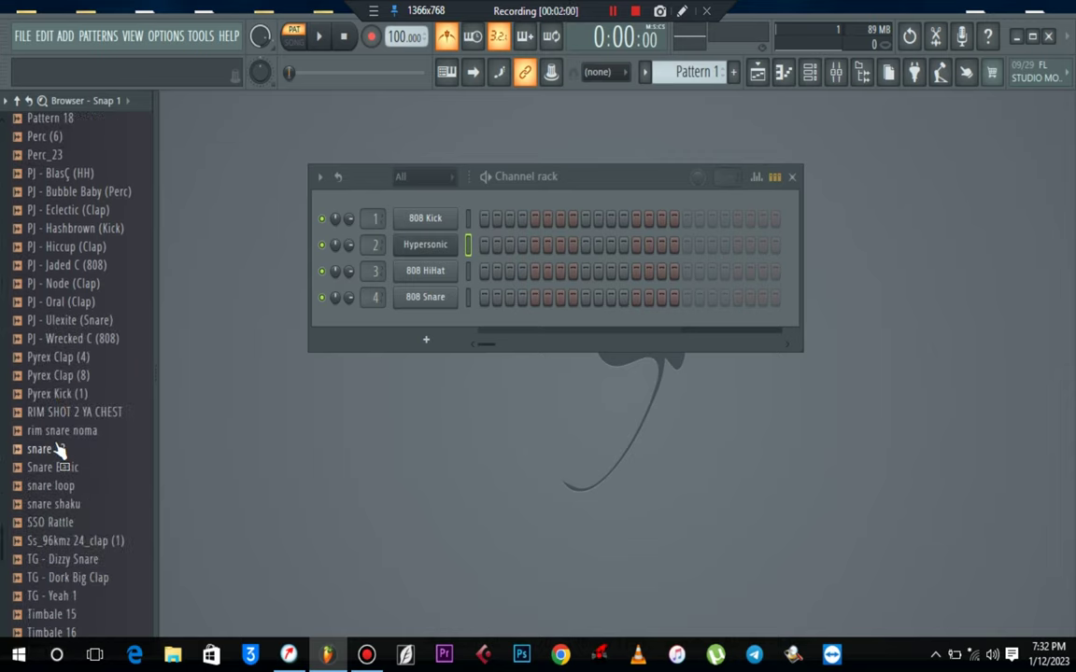
pyautogui.scroll(-6, 58, 450)
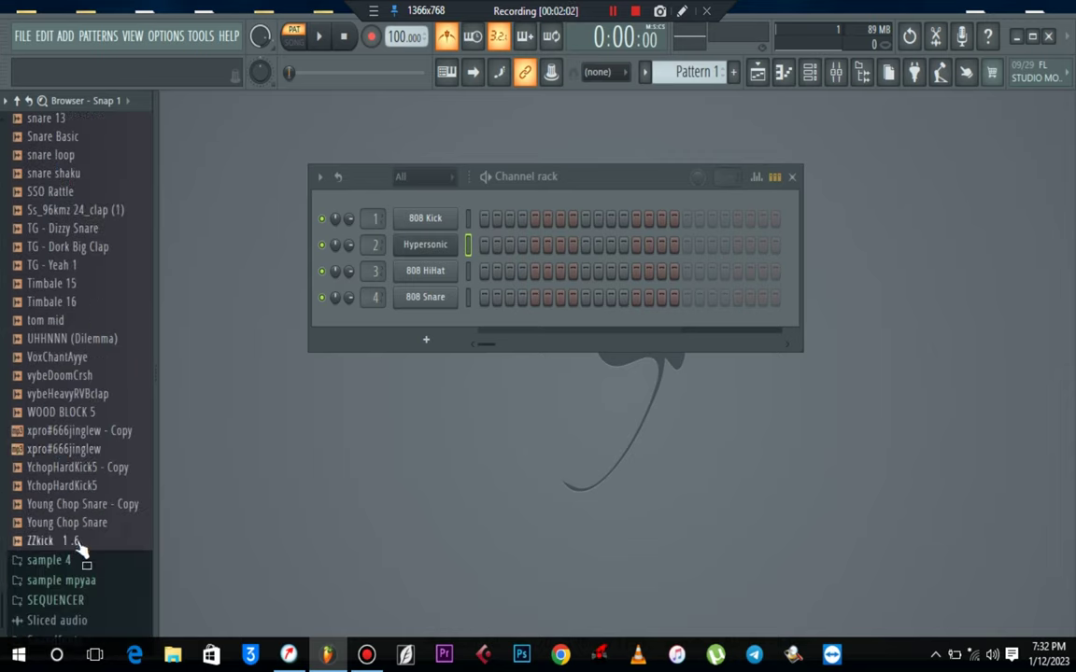
pyautogui.click(70, 543)
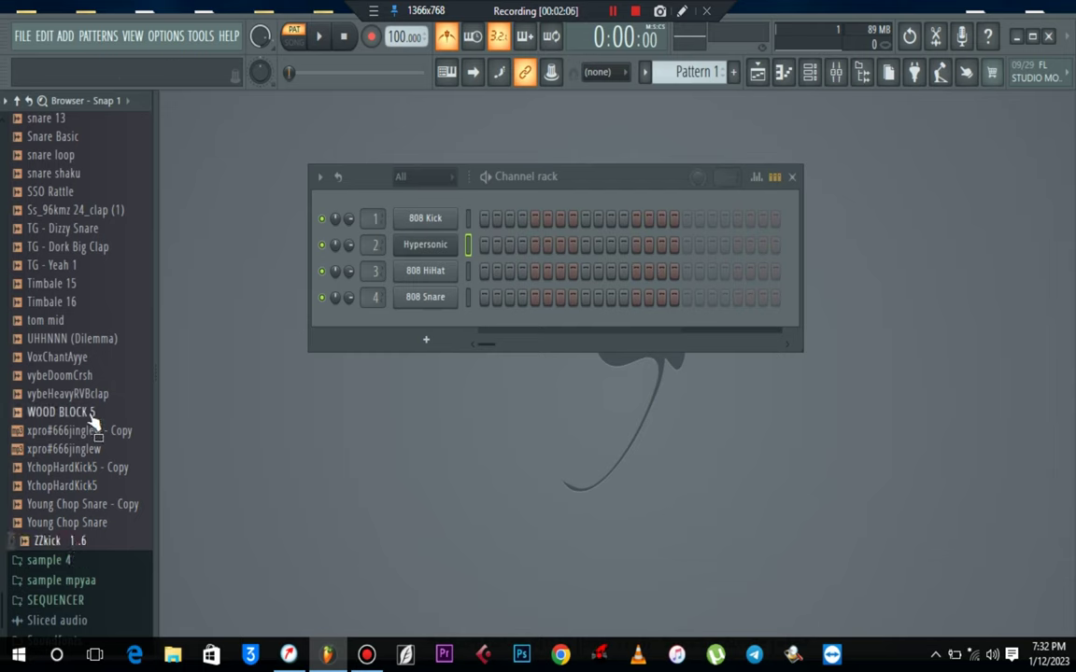
pyautogui.click(79, 283)
pyautogui.scroll(6, 79, 292)
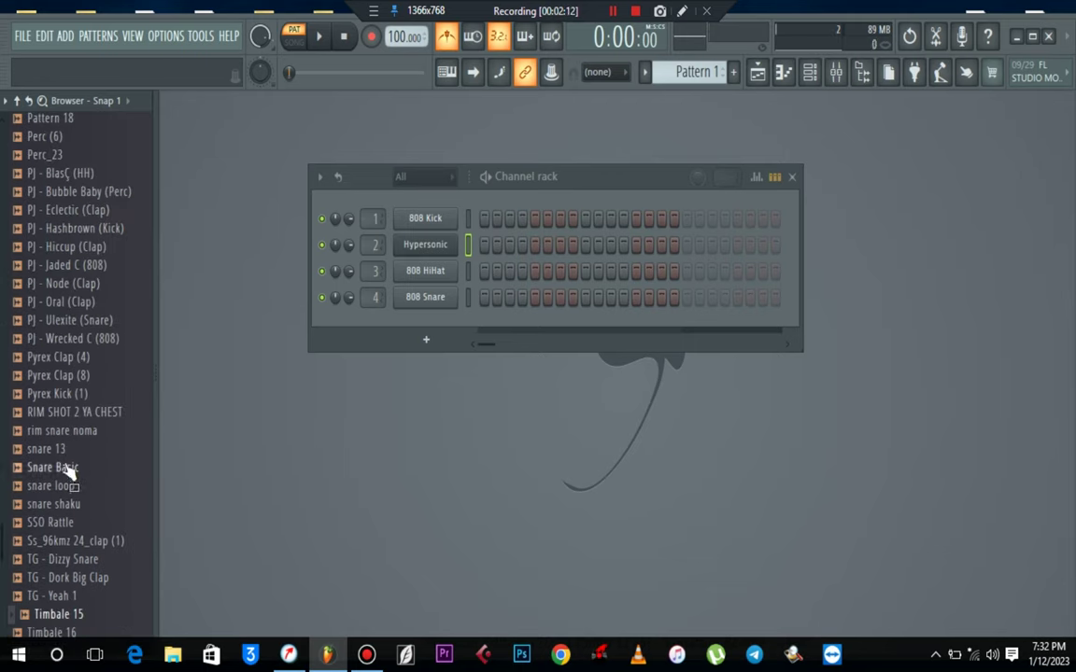
# Add rim snare noma as a new channel above Hypersonic and replace the 808 Kick with Pyrex Kick (1).
pyautogui.click(71, 435)
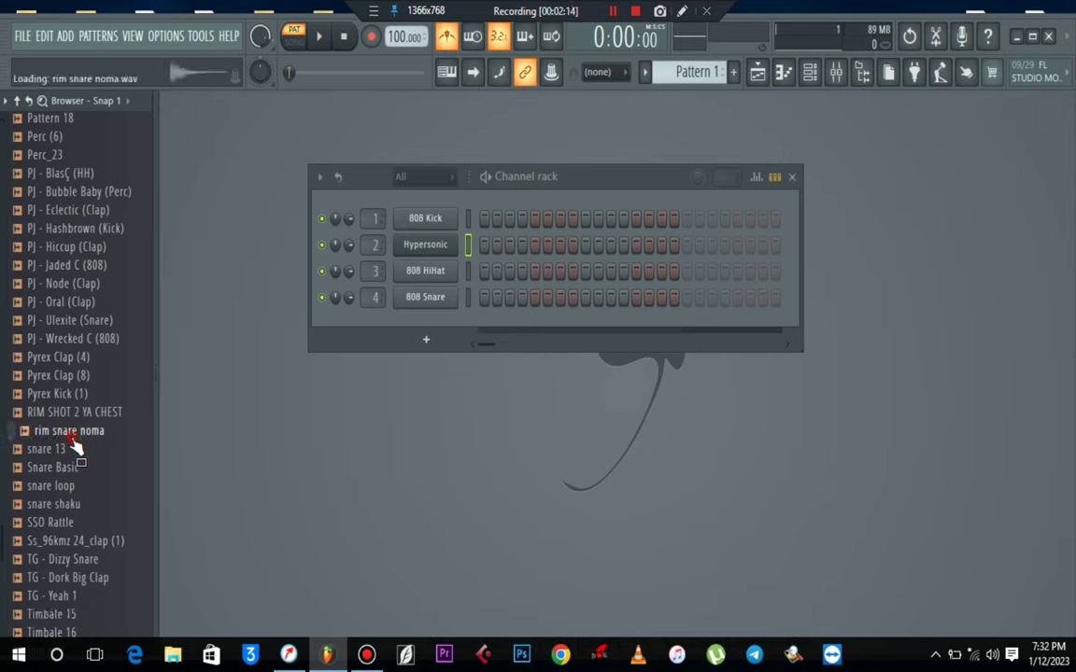
pyautogui.moveTo(77, 448); pyautogui.dragTo(428, 244)
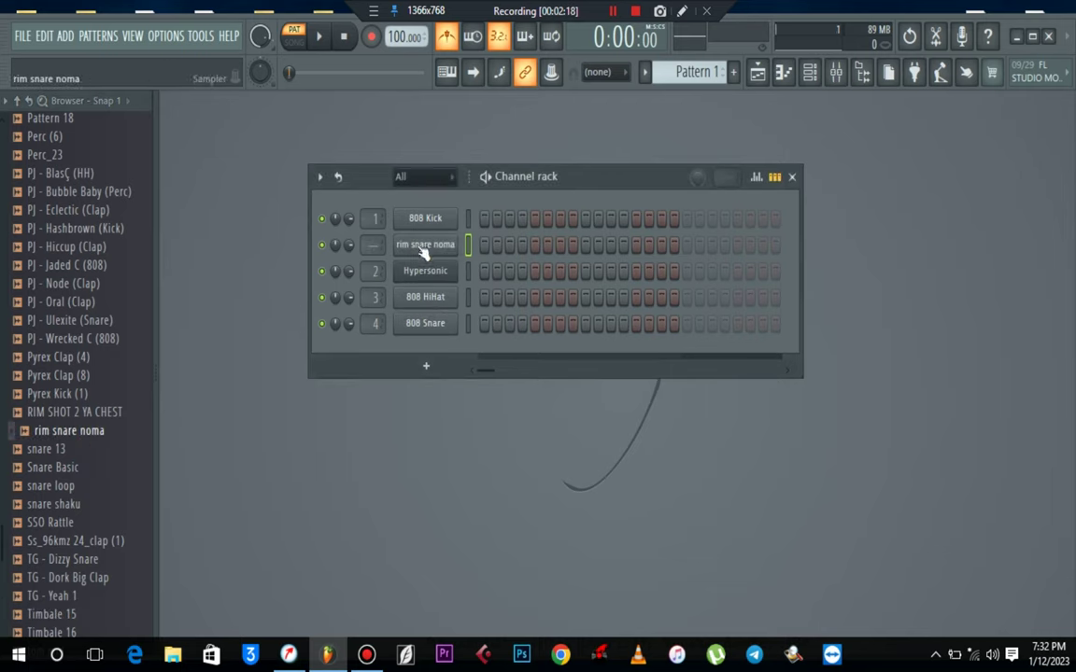
pyautogui.click(70, 396)
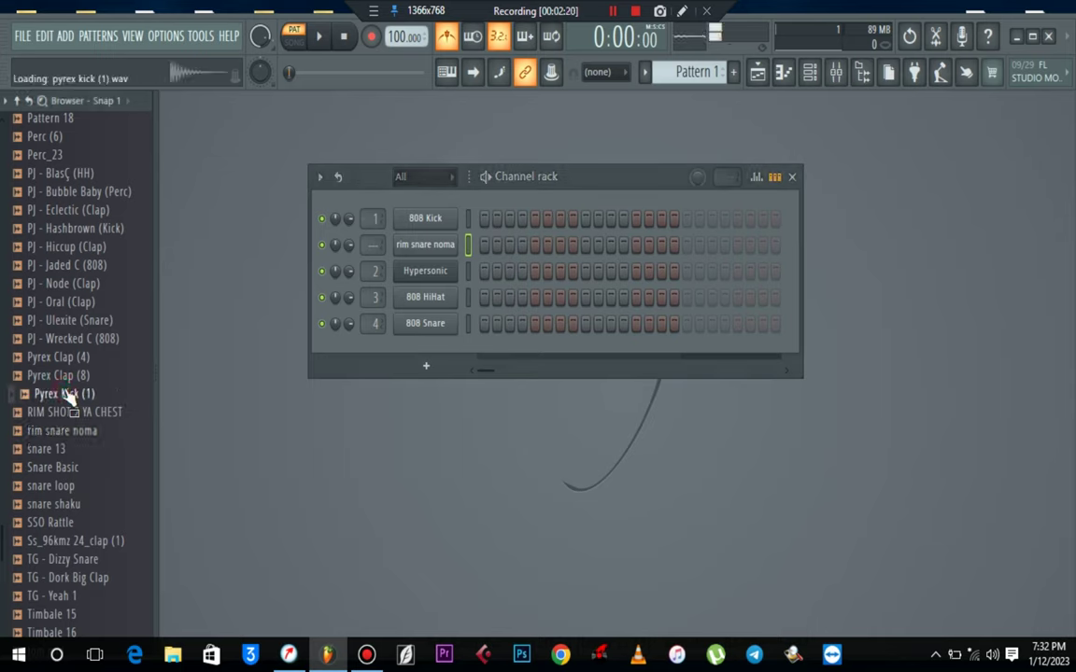
pyautogui.moveTo(70, 396); pyautogui.dragTo(432, 224)
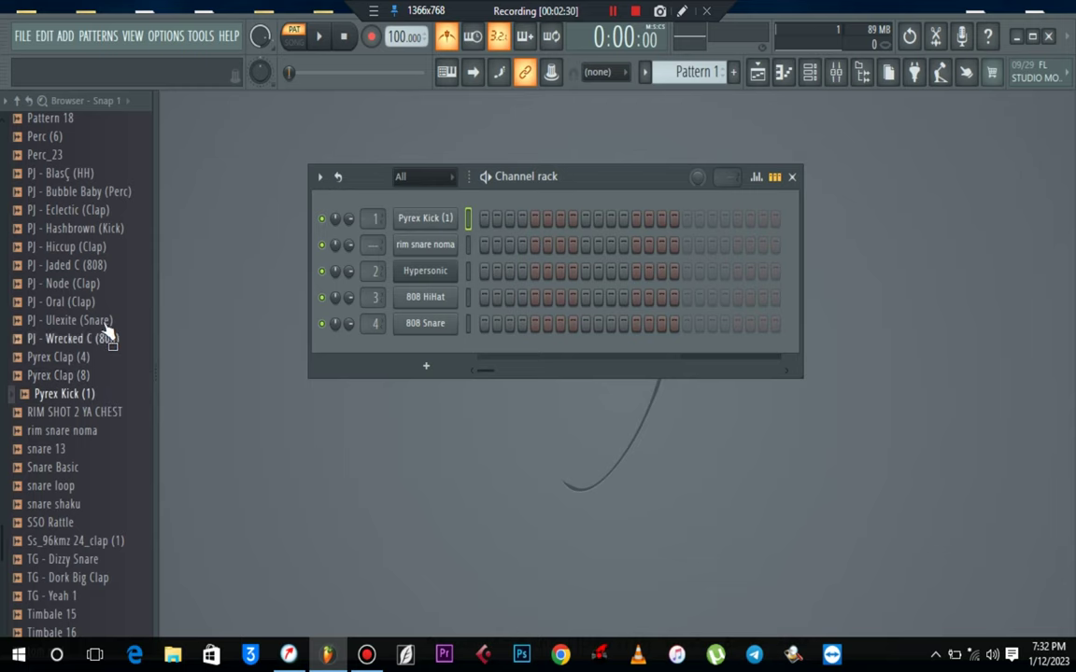
# Add the 808cl_hat and 808Shak3 samples from the sample 3 folder as new channels above Hypersonic.
pyautogui.scroll(15, 109, 331)
pyautogui.scroll(8, 108, 332)
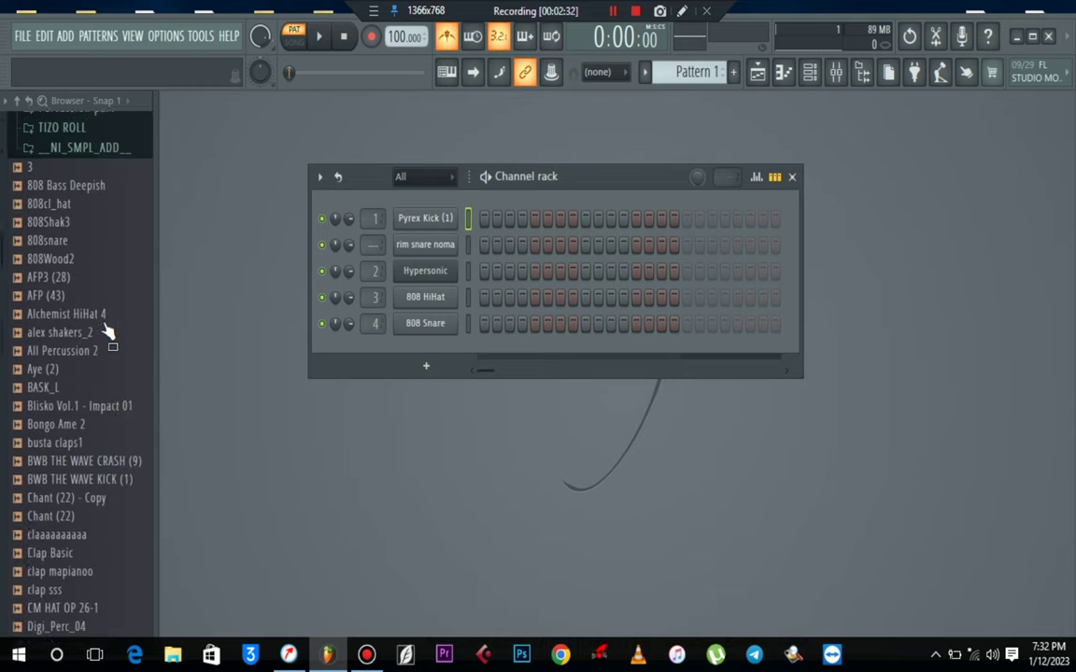
pyautogui.click(67, 338)
pyautogui.press('Up')
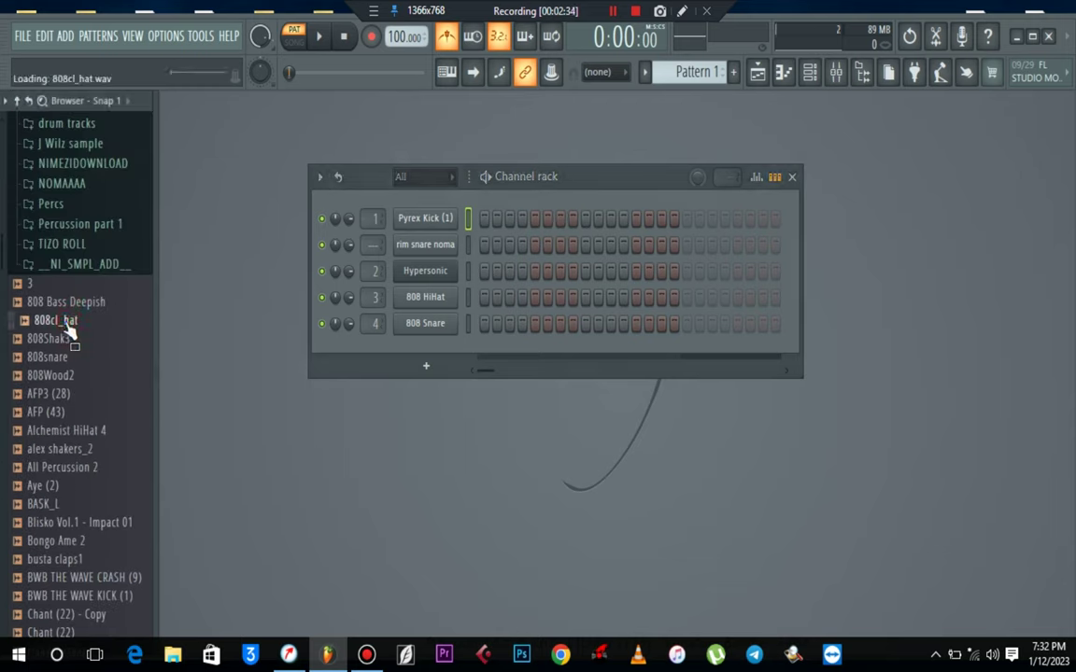
pyautogui.moveTo(70, 332); pyautogui.dragTo(438, 279)
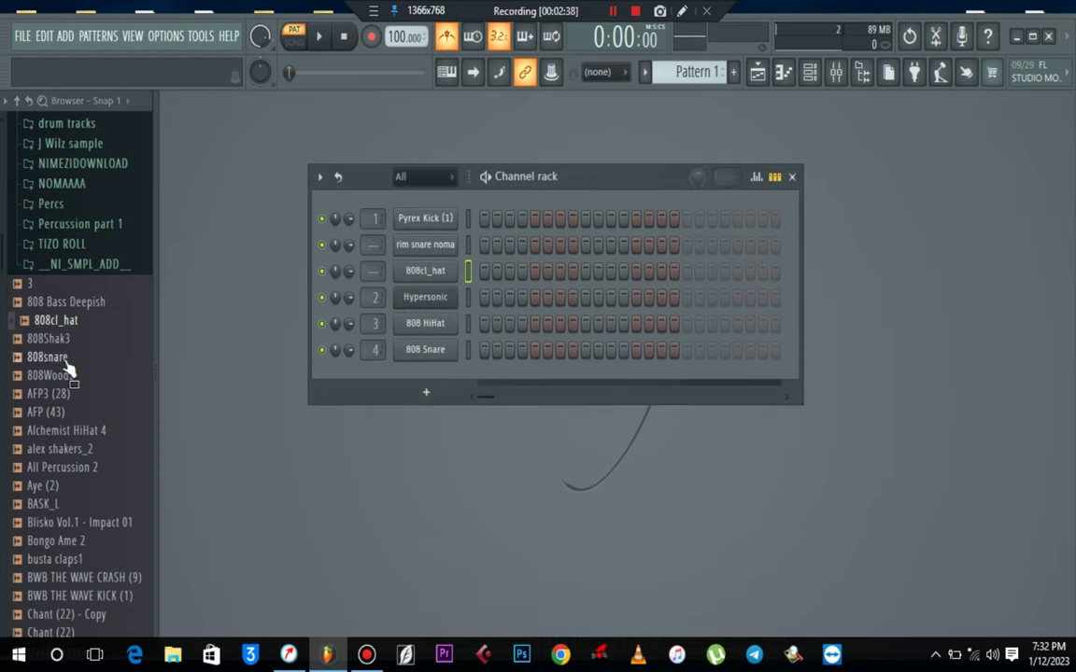
pyautogui.moveTo(57, 340); pyautogui.dragTo(432, 268)
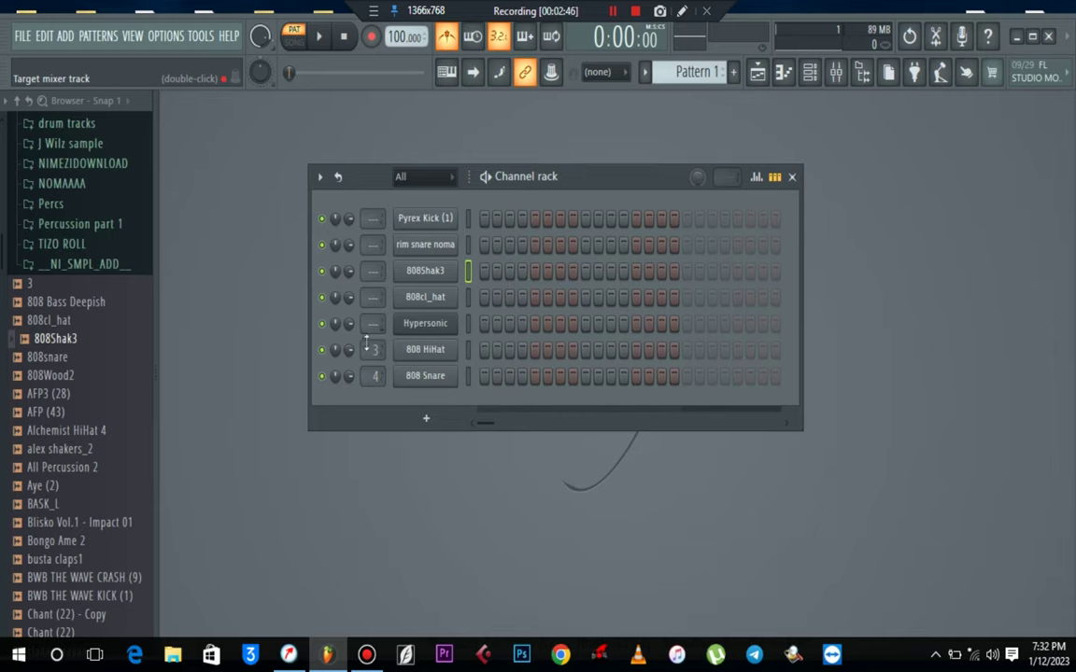
# Place a Pattern 1 clip at bar 1 of Track 2 in the playlist and set the snap to Line.
pyautogui.click(758, 75)
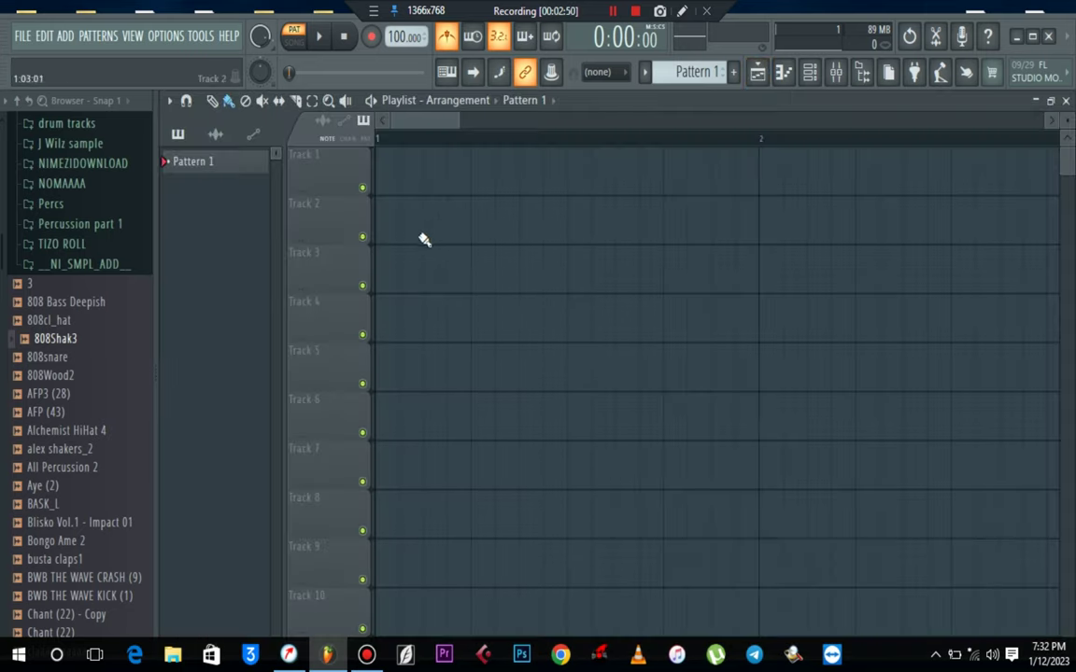
pyautogui.click(425, 231)
pyautogui.moveTo(425, 231); pyautogui.dragTo(306, 240)
pyautogui.click(602, 72)
pyautogui.click(597, 89)
pyautogui.scroll(-3, 616, 154)
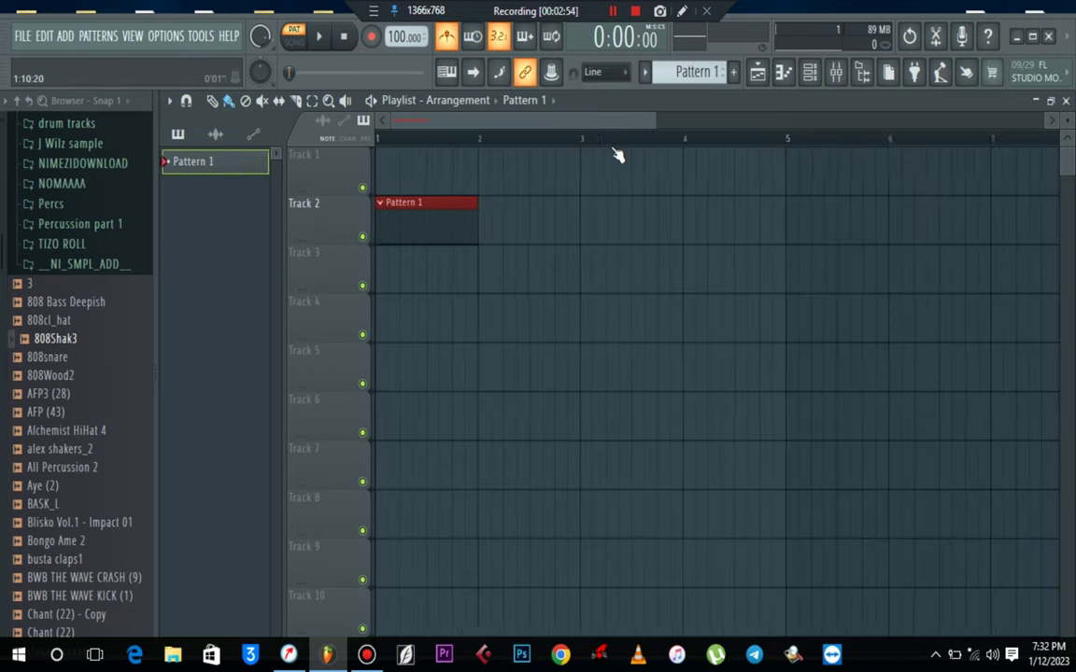
# Switch playback from pattern to song mode and test playing the arrangement.
pyautogui.press('space')
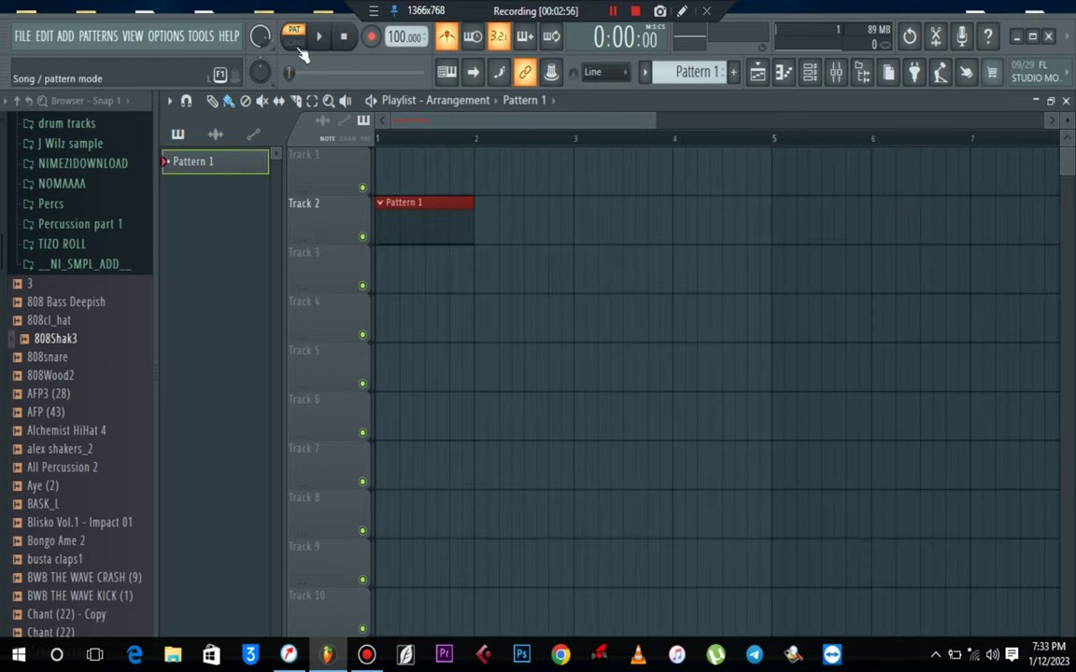
pyautogui.click(293, 42)
pyautogui.press('space')
pyautogui.moveTo(476, 213)
pyautogui.mouseDown()
pyautogui.moveTo(576, 219)
pyautogui.moveTo(468, 213)
pyautogui.mouseUp()
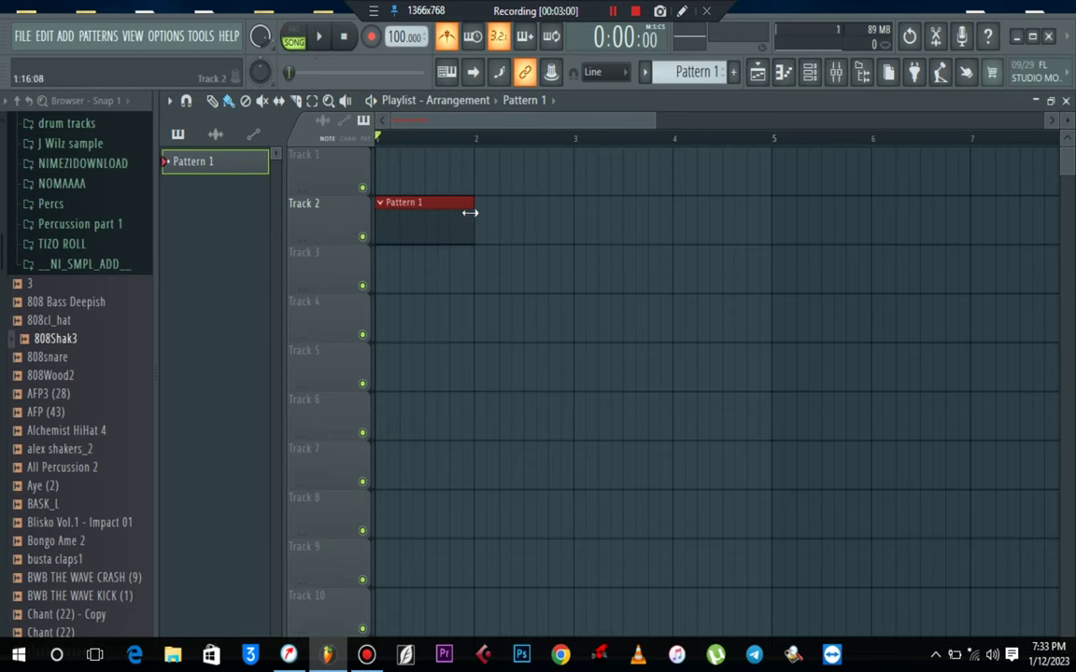
# Open the rim snare noma channel in the piano roll and draw a two-step C5 note at the start of bar 1.
pyautogui.click(809, 73)
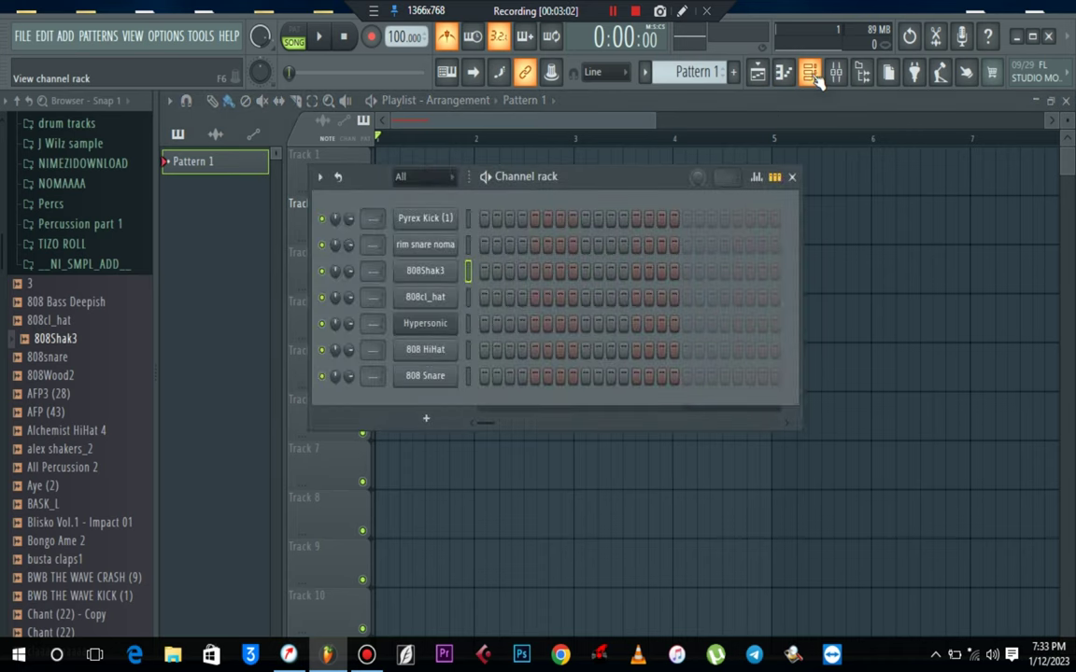
pyautogui.rightClick(425, 243)
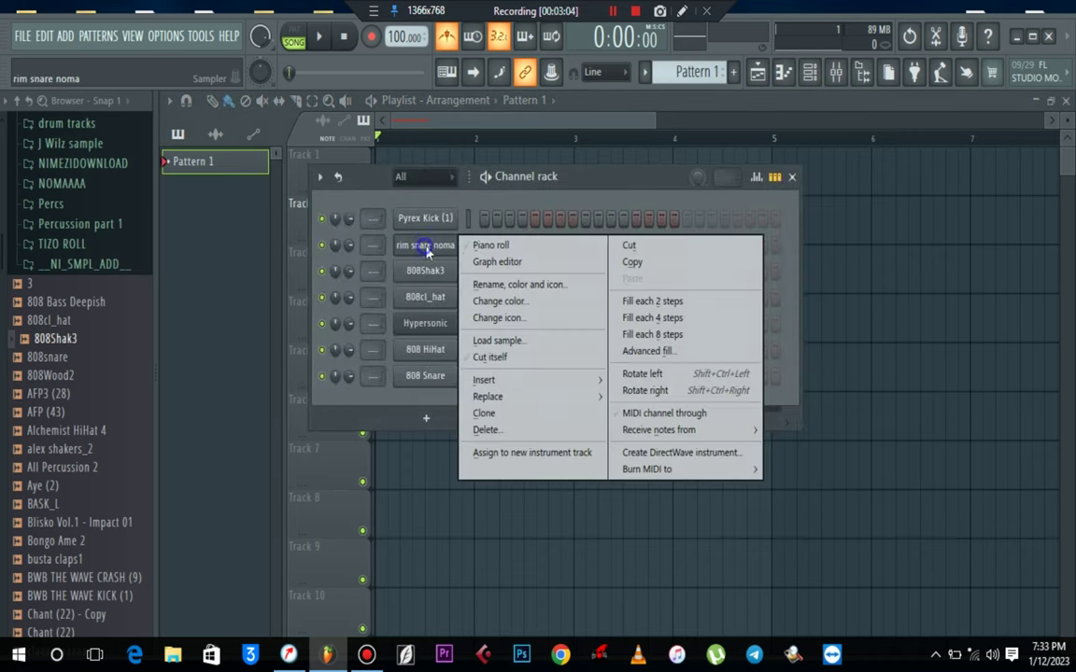
pyautogui.click(422, 244)
pyautogui.moveTo(225, 379)
pyautogui.mouseDown()
pyautogui.moveTo(199, 496)
pyautogui.moveTo(194, 452)
pyautogui.mouseUp()
pyautogui.press('space')
pyautogui.press('space')
pyautogui.moveTo(256, 558); pyautogui.dragTo(260, 388)
pyautogui.press('space')
# Continue the rim snare rhythm in bar 1 with two-step C5 notes on steps 4, 7, 9, 12 and 15, and play it.
pyautogui.click(291, 455)
pyautogui.scroll(-3, 353, 420)
pyautogui.click(348, 364)
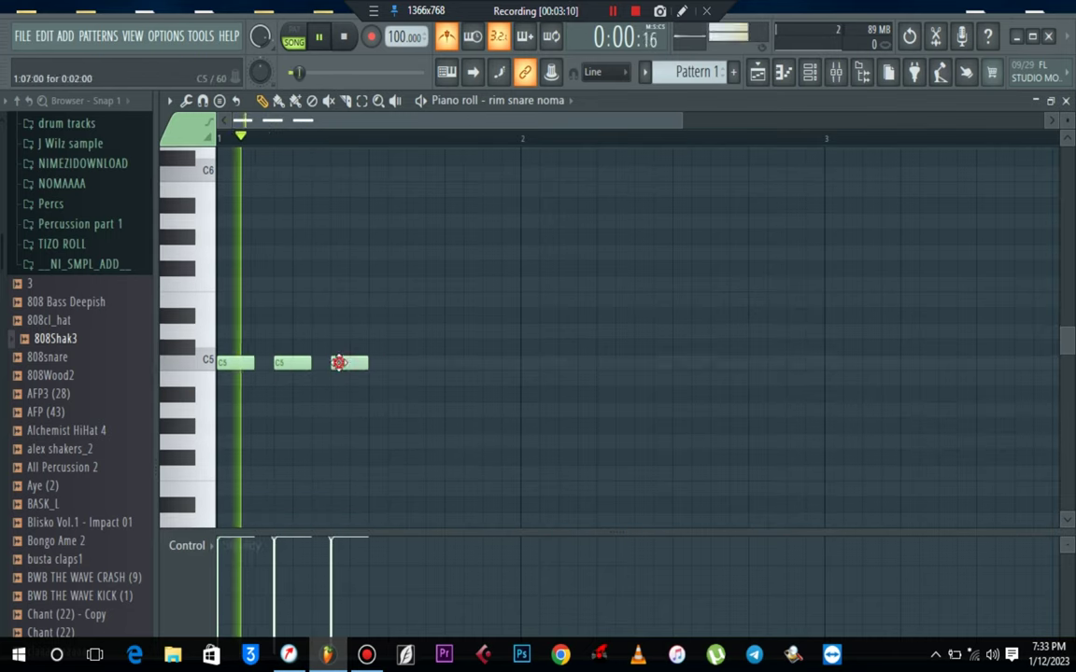
pyautogui.click(387, 364)
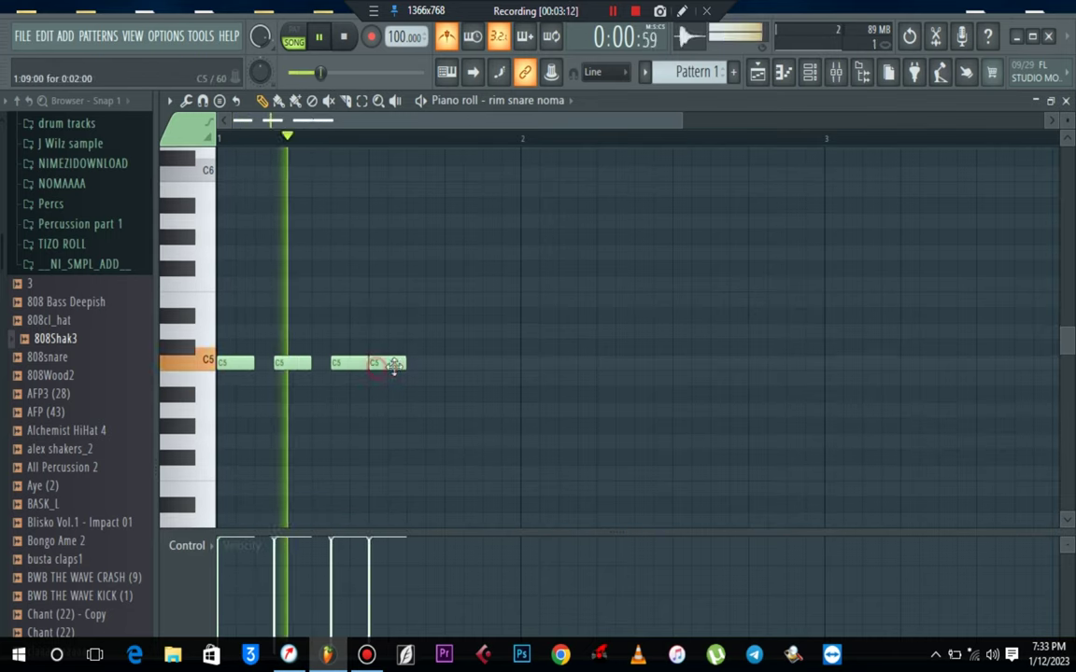
pyautogui.click(444, 363)
pyautogui.press('space')
pyautogui.click(482, 362)
pyautogui.press('space')
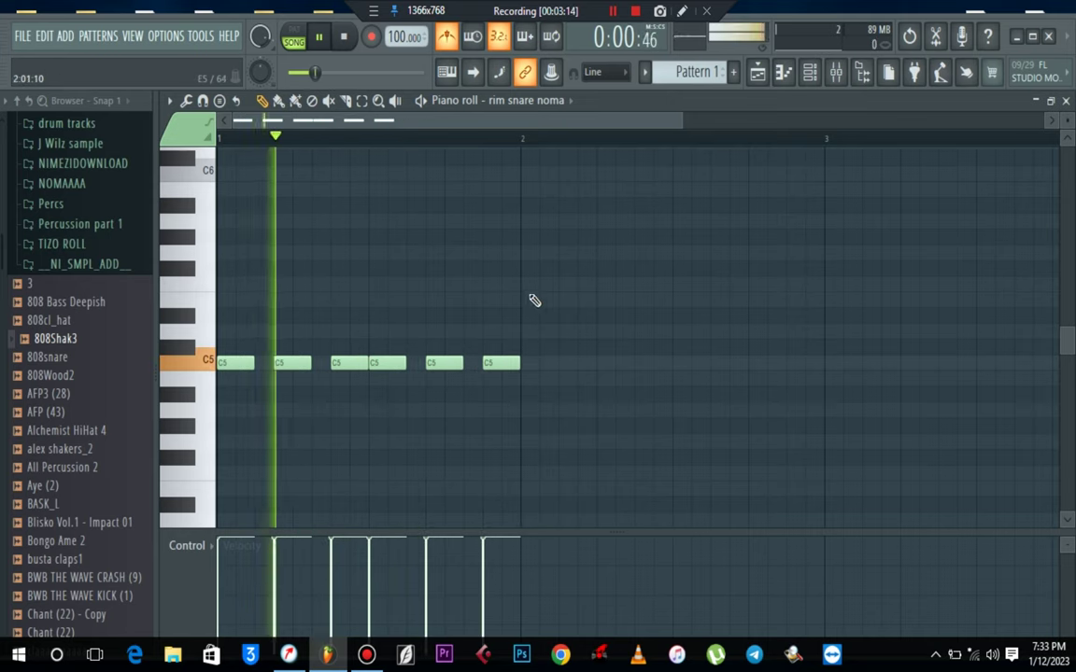
# Leave the rim snare's piano roll and place a second Pattern 1 clip at bar 2 of Track 2 in the playlist.
pyautogui.click(1065, 103)
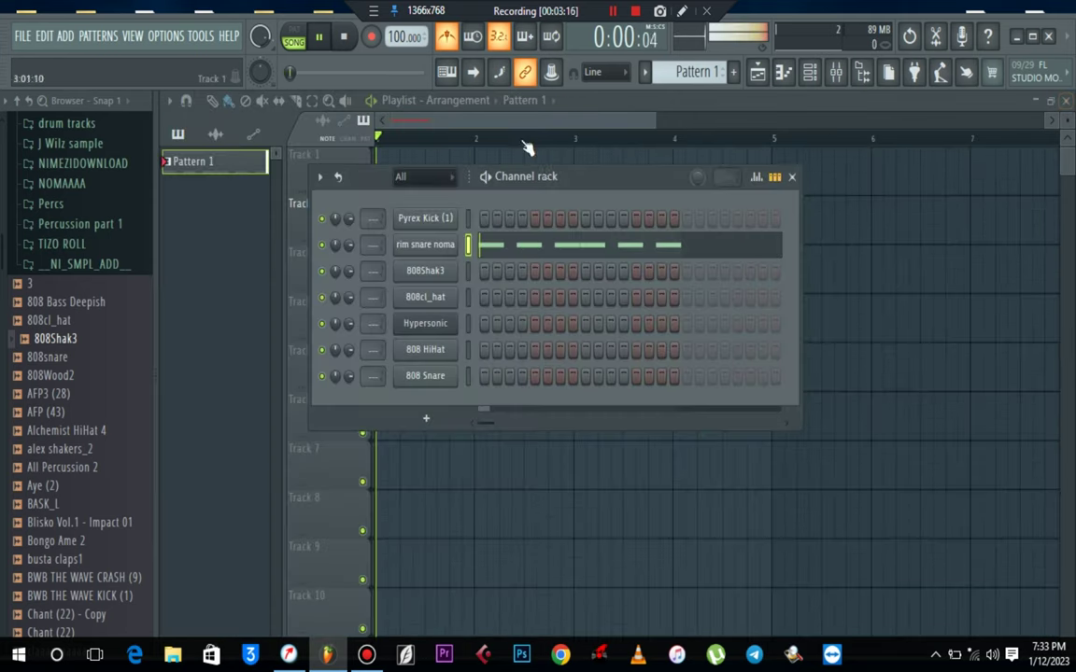
pyautogui.press('F6')
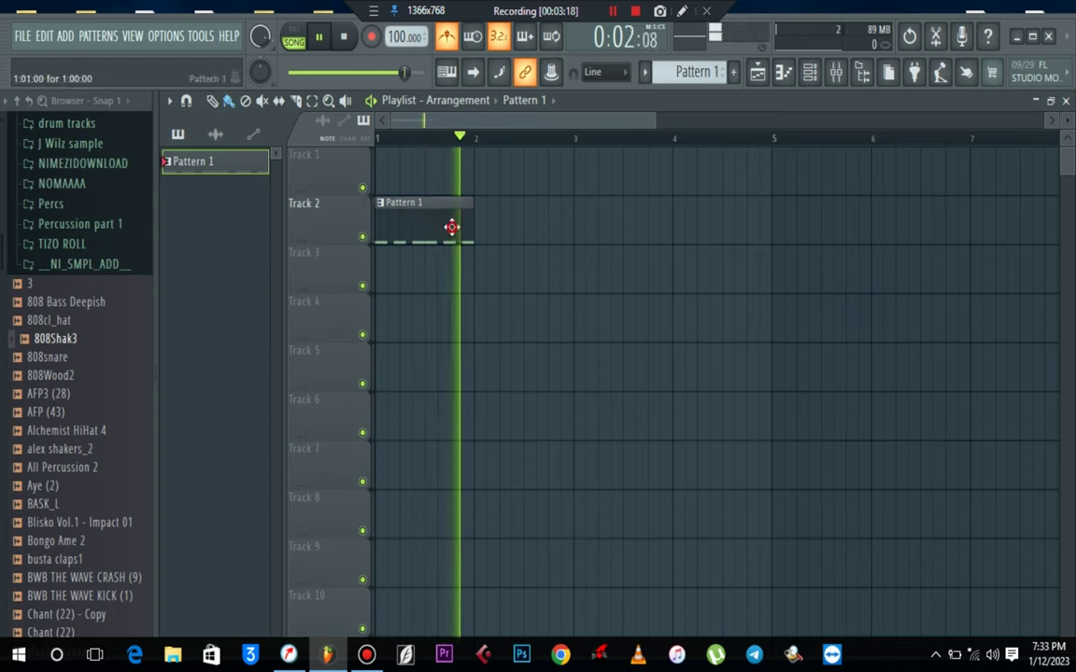
pyautogui.click(499, 226)
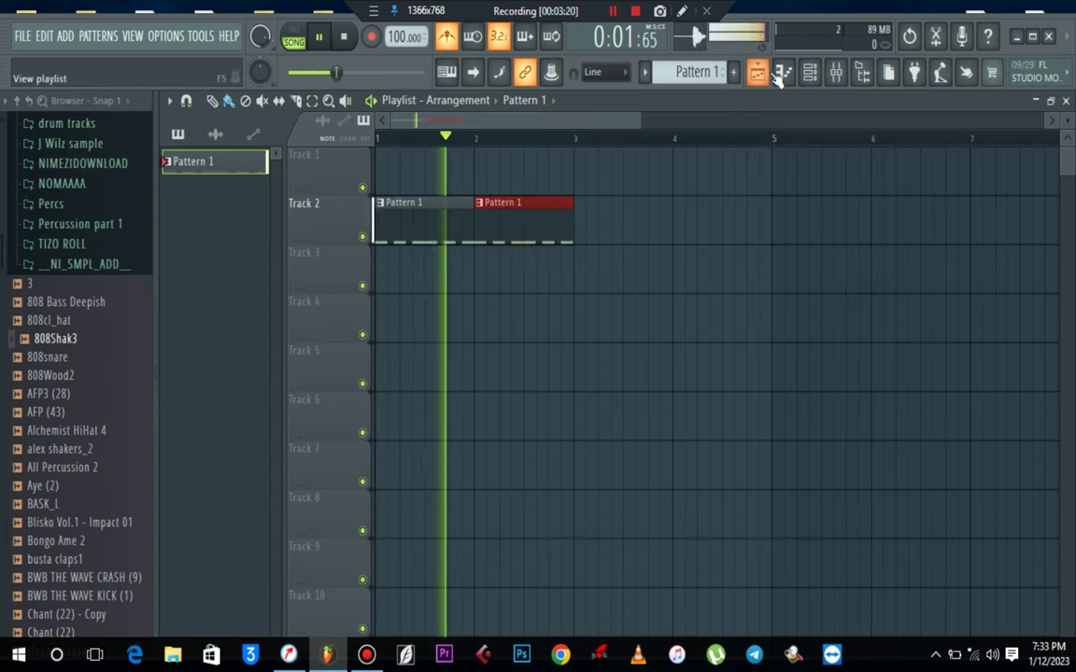
# Copy the rim snare noma channel's notes and paste them into the 808Shak3 channel.
pyautogui.click(809, 72)
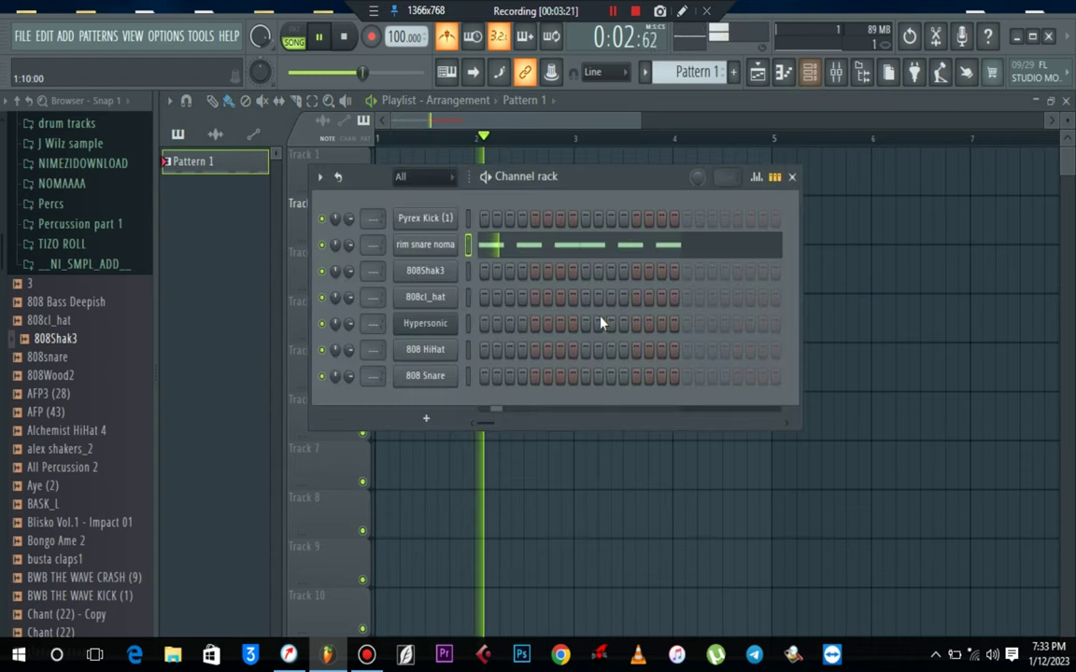
pyautogui.rightClick(438, 246)
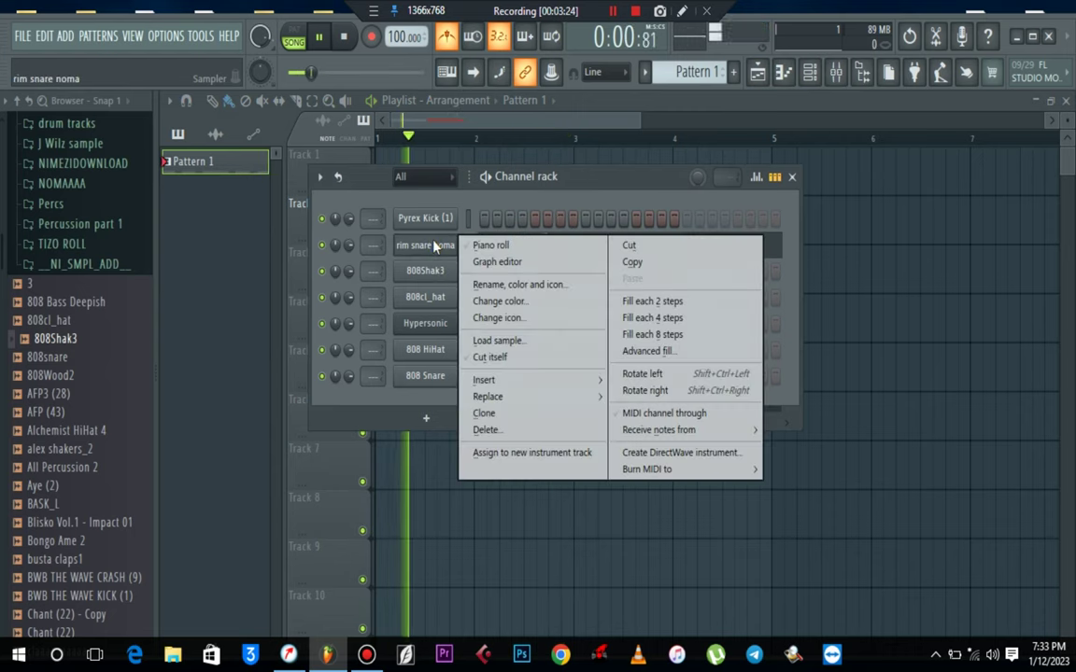
pyautogui.click(644, 264)
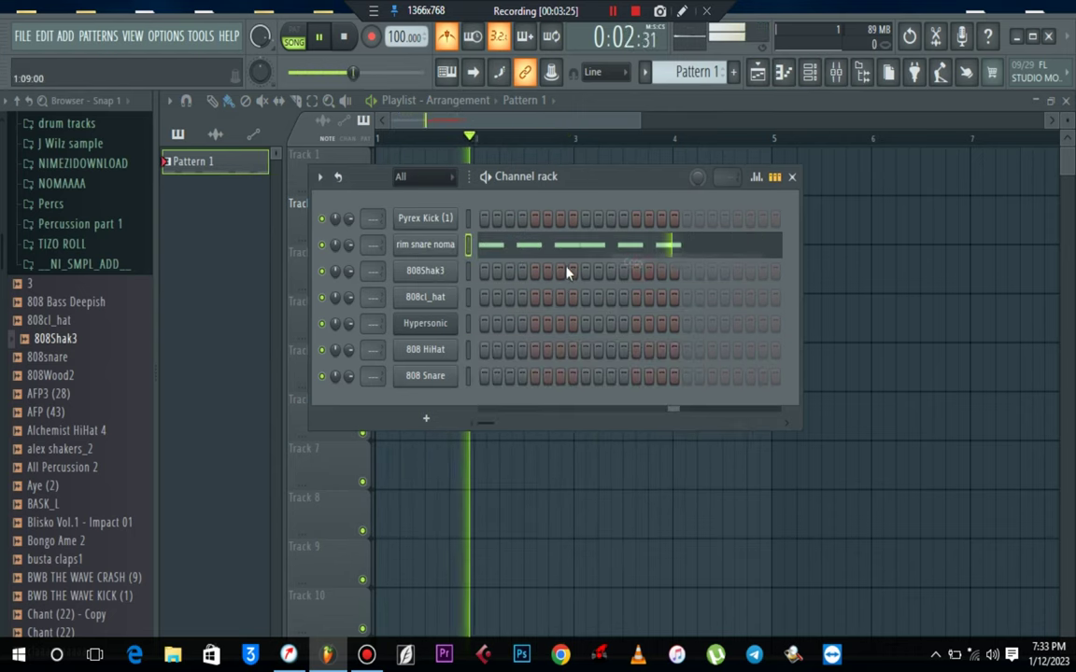
pyautogui.rightClick(438, 271)
pyautogui.click(624, 308)
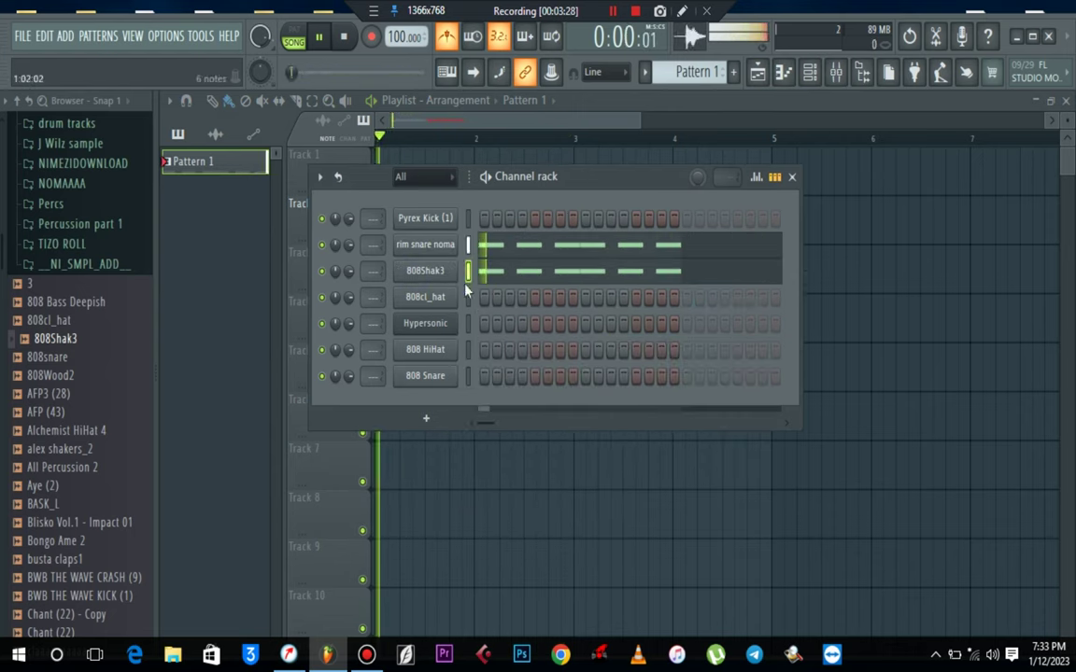
# Lower the 808Shak3 channel's volume, set the rim snare noma channel's volume to 62%, and turn off the metronome.
pyautogui.moveTo(348, 272); pyautogui.dragTo(348, 290)
pyautogui.moveTo(349, 249); pyautogui.dragTo(349, 261)
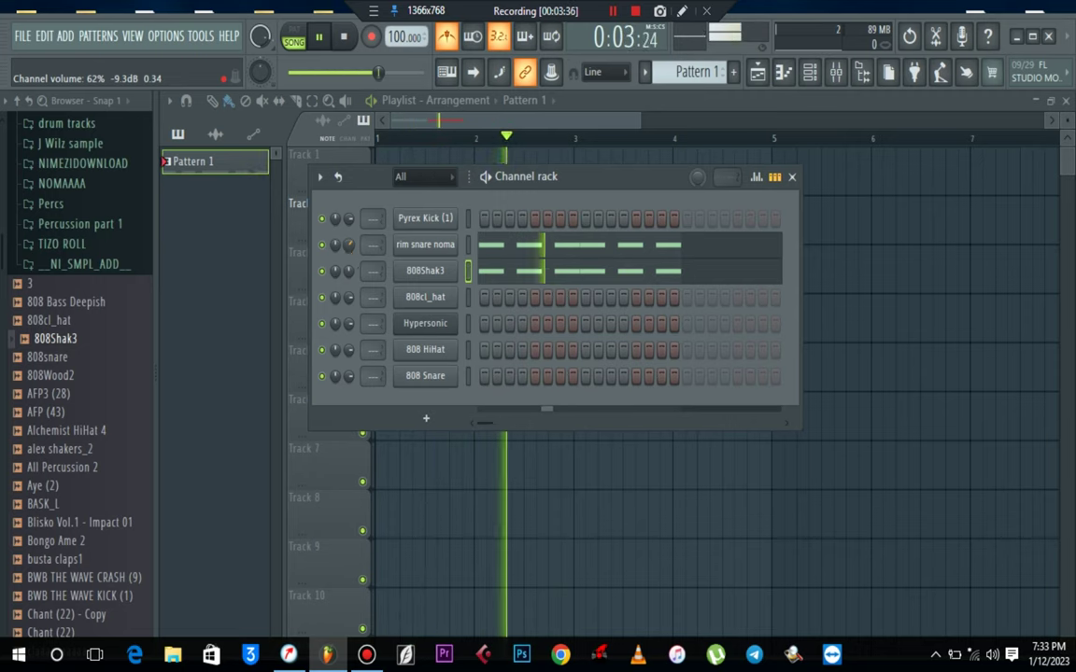
pyautogui.moveTo(351, 275); pyautogui.dragTo(351, 285)
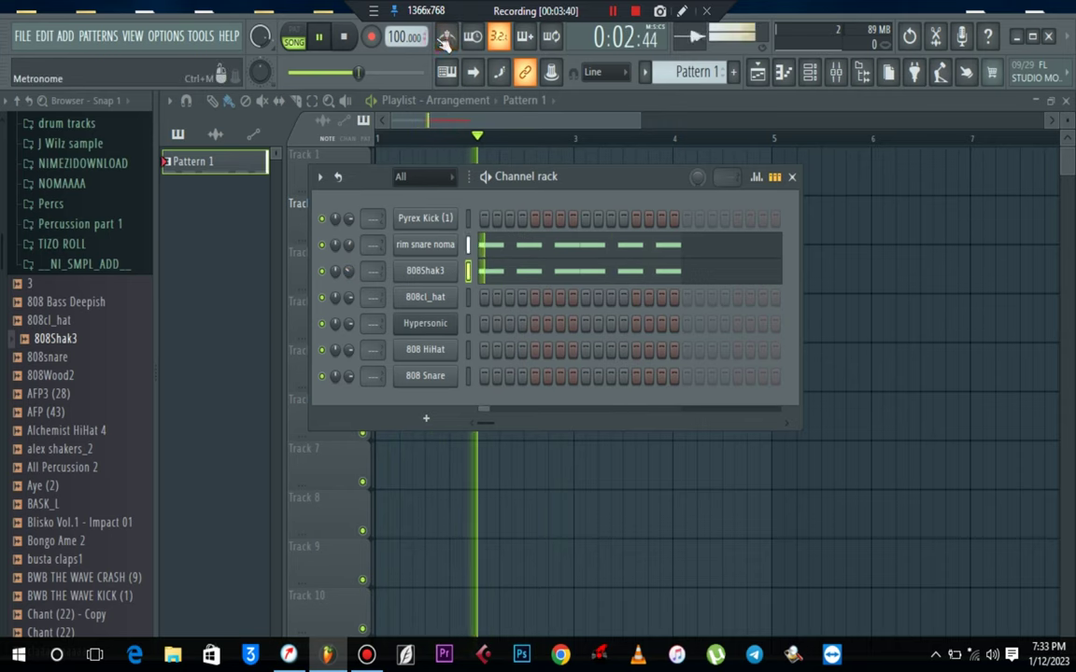
pyautogui.click(499, 244)
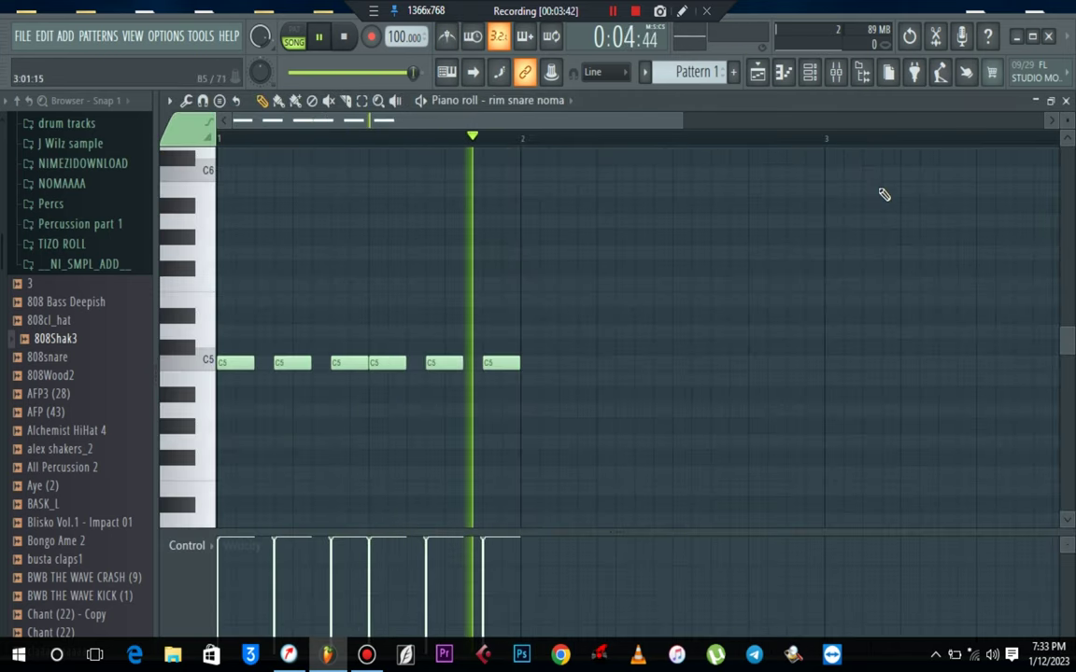
pyautogui.click(1066, 99)
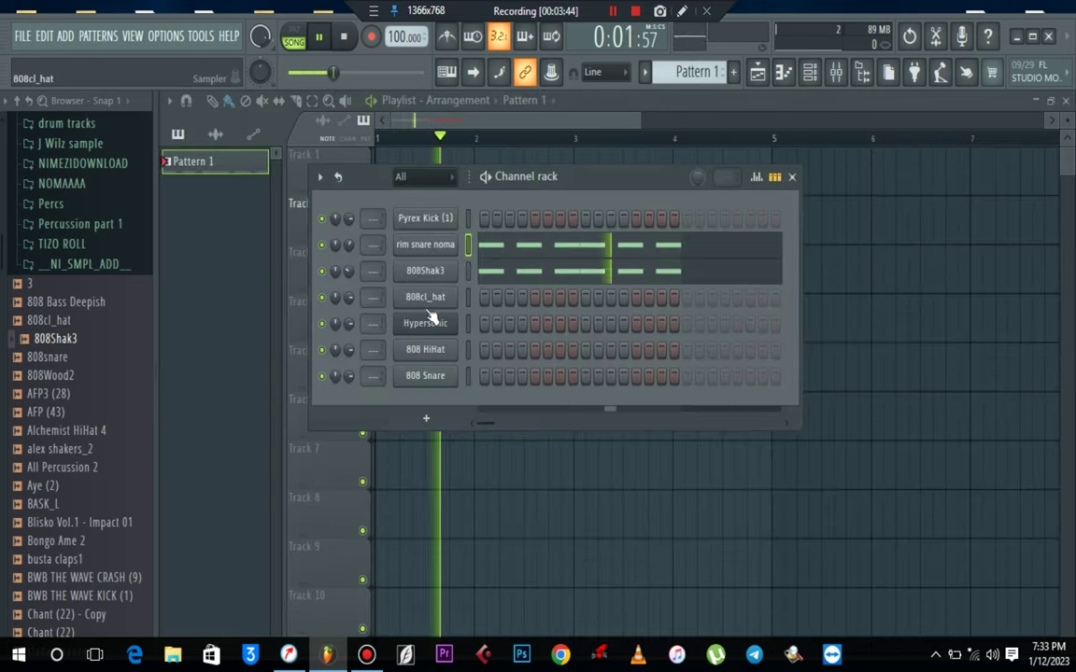
# Open the 808cl_hat channel in the piano roll and draw one-step C5 notes on steps 3, 4, 6 and 7 of bar 1.
pyautogui.rightClick(456, 295)
pyautogui.click(476, 299)
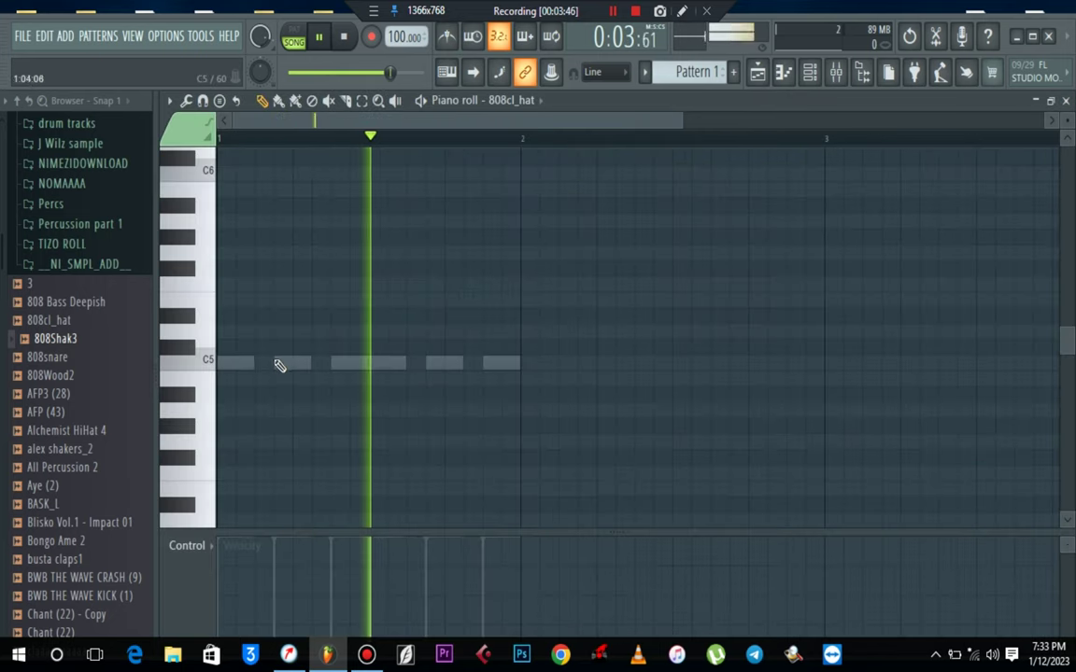
pyautogui.click(258, 364)
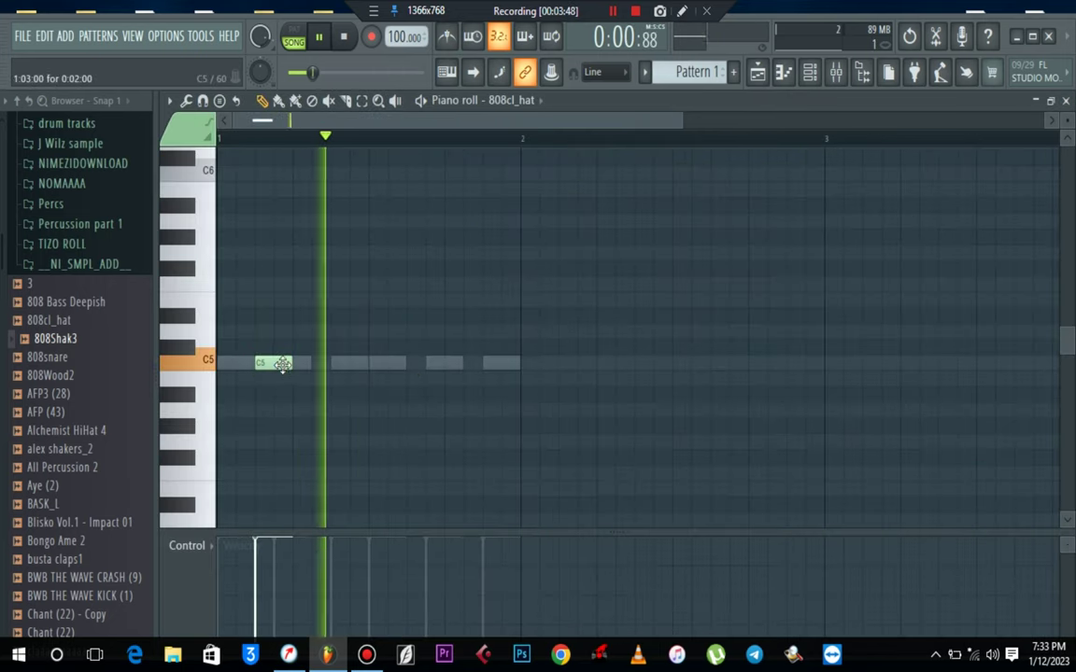
pyautogui.moveTo(284, 365); pyautogui.dragTo(268, 366)
pyautogui.click(281, 365)
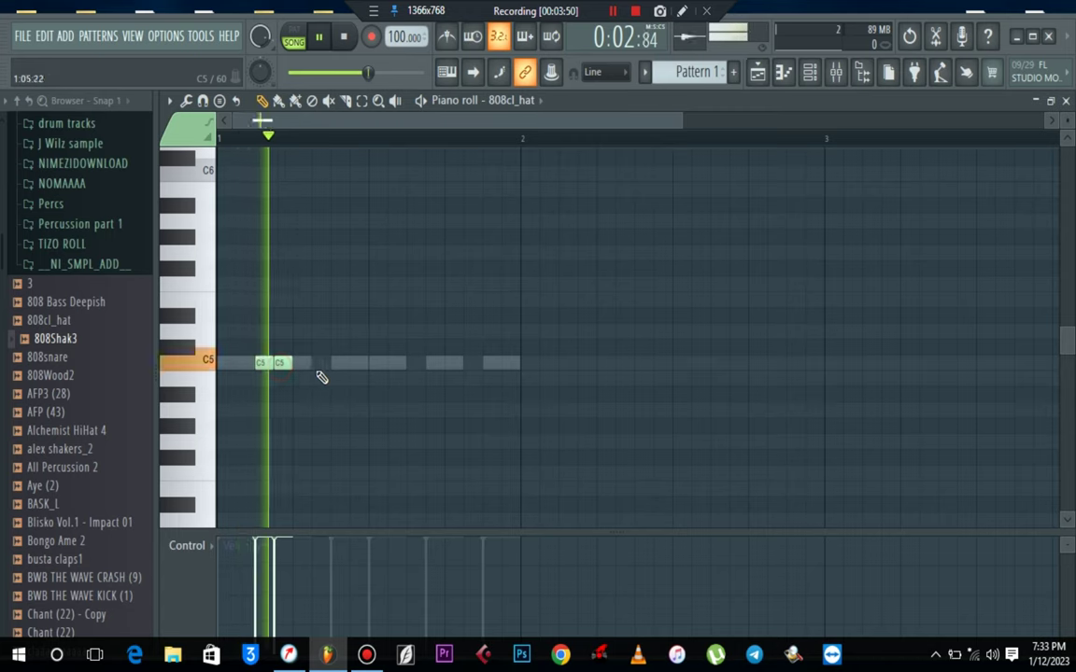
pyautogui.click(340, 365)
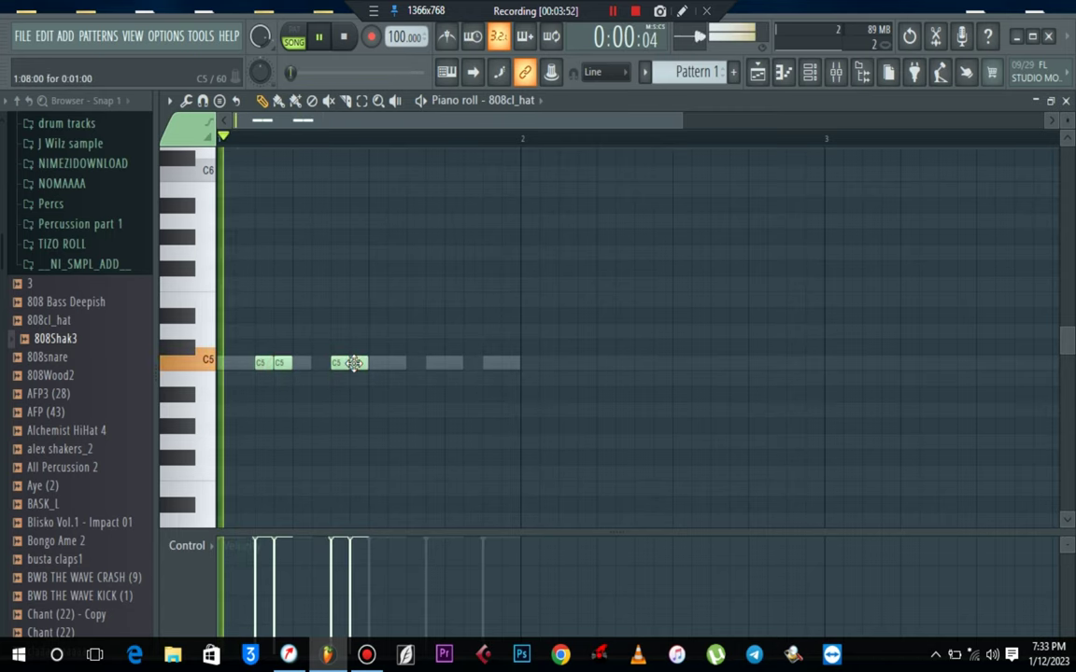
pyautogui.click(319, 363)
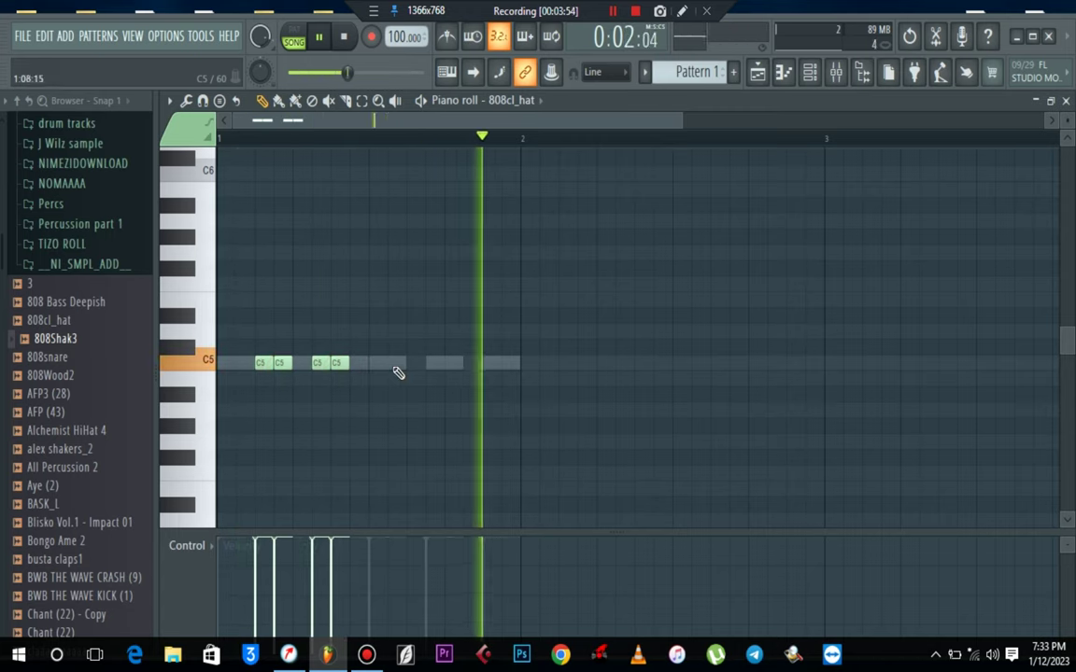
# Complete the 808cl_hat rhythm in bar 1 with one-step C5 notes on steps 11, 12, 14 and 15, and close the piano roll.
pyautogui.click(412, 363)
pyautogui.click(431, 364)
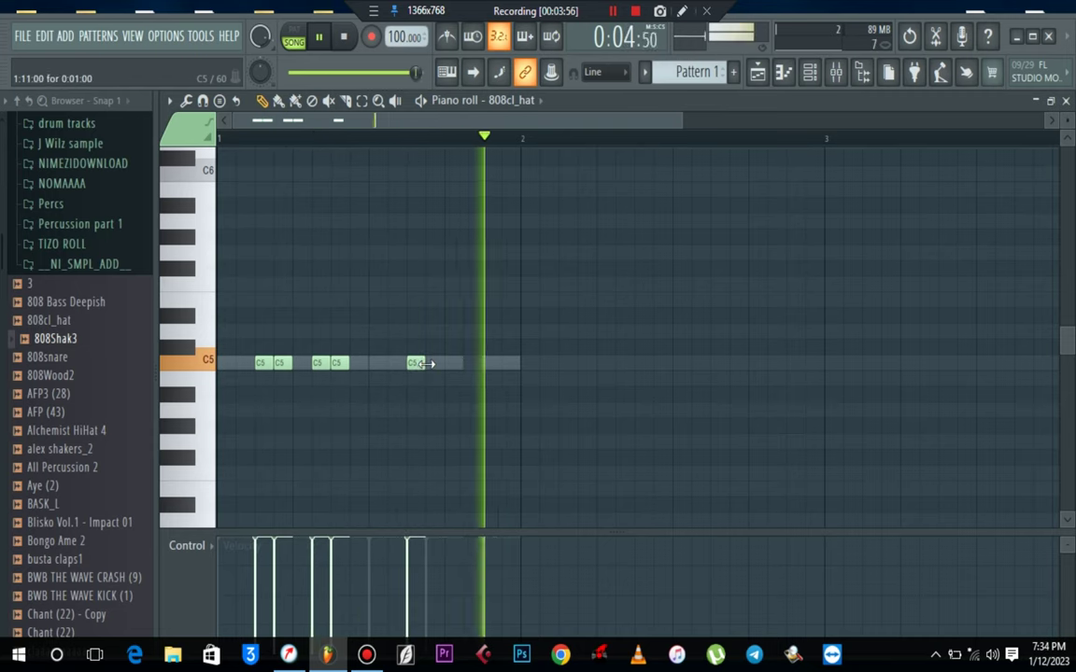
pyautogui.click(473, 364)
pyautogui.click(485, 363)
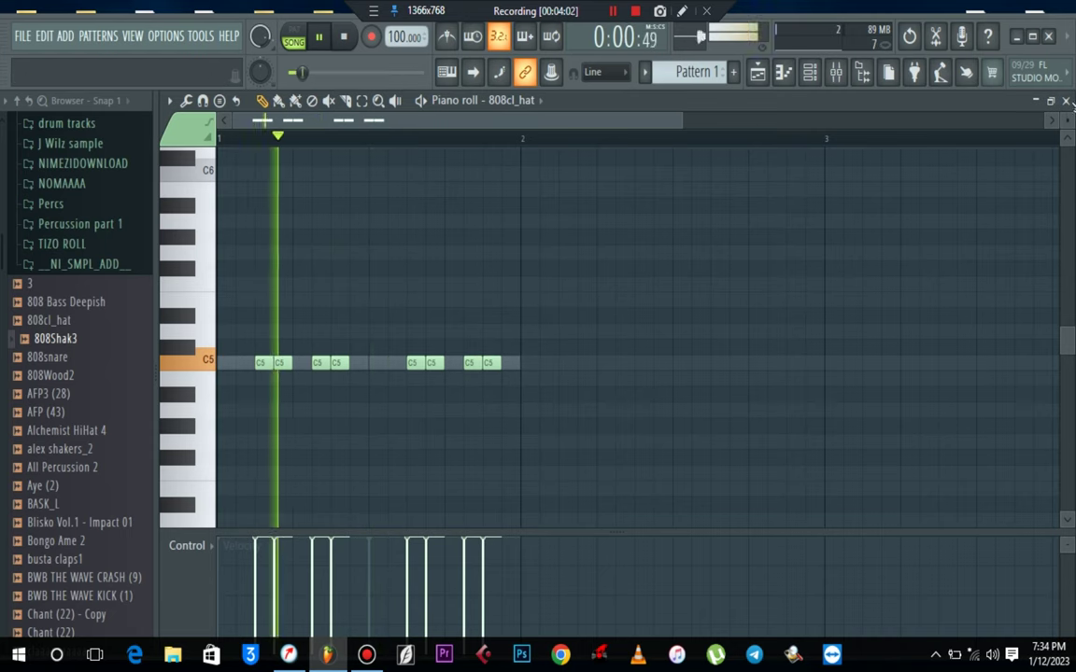
pyautogui.click(1066, 101)
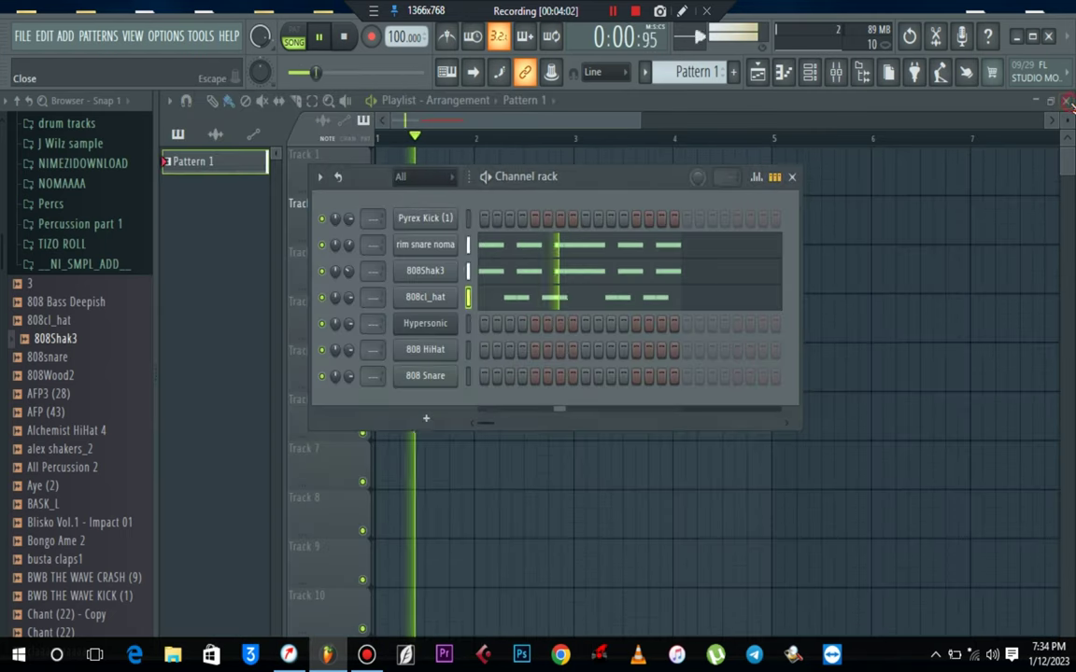
# Stop playback, preview samples from AFP3 (28) to Alchemist HiHat 4, and add Alchemist HiHat 4 as a channel below 808cl_hat.
pyautogui.press('space')
pyautogui.click(70, 396)
pyautogui.click(72, 413)
pyautogui.click(74, 434)
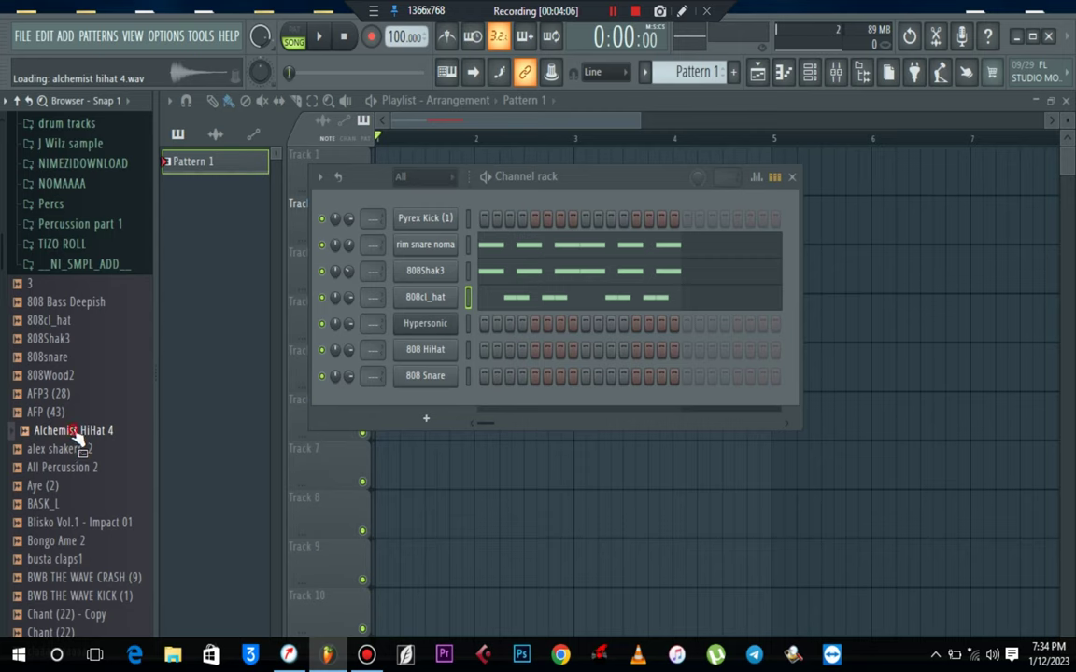
pyautogui.moveTo(420, 357); pyautogui.dragTo(429, 322)
# Open Alchemist HiHat 4 in the piano roll, start playback, and draw a two-step C5 note on step 15 of bar 1.
pyautogui.rightClick(436, 330)
pyautogui.click(439, 299)
pyautogui.press('space')
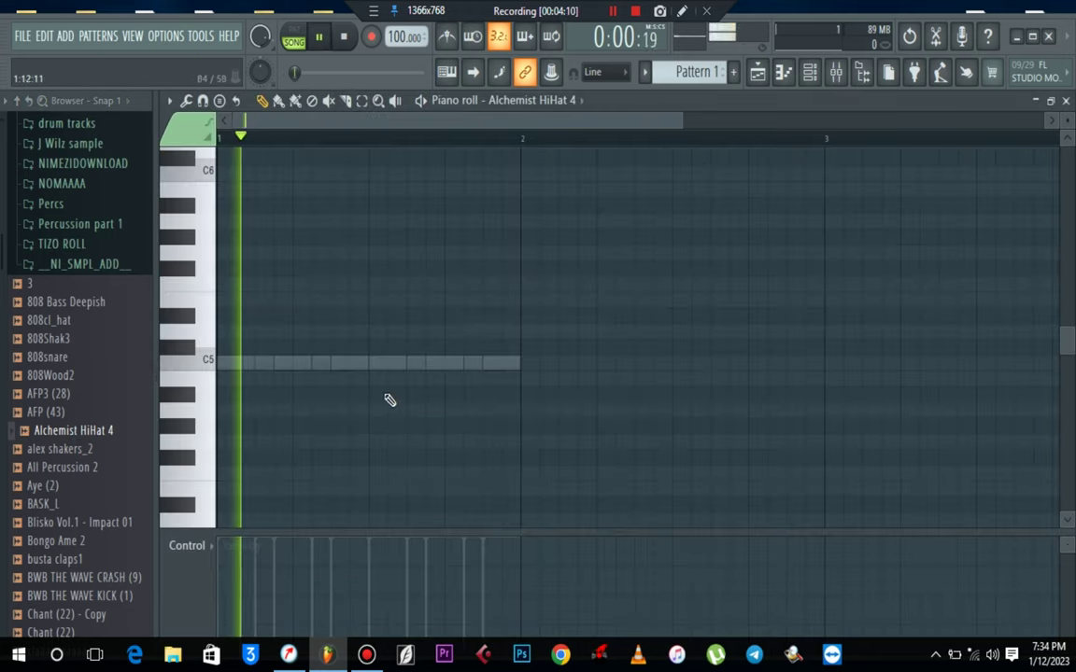
pyautogui.click(489, 363)
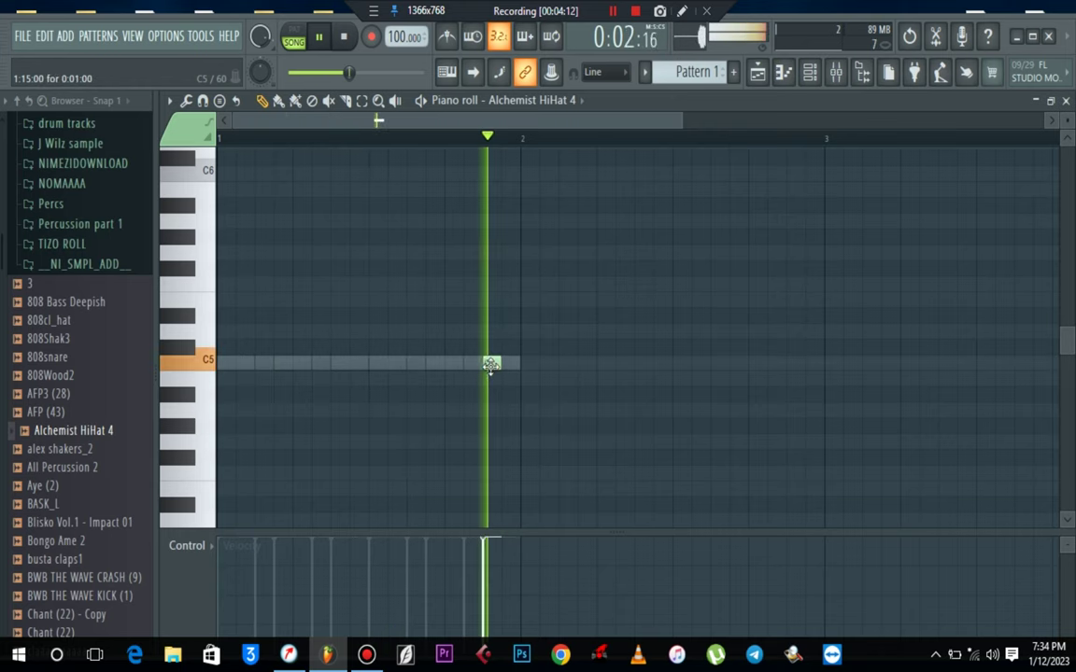
pyautogui.moveTo(499, 367); pyautogui.dragTo(518, 366)
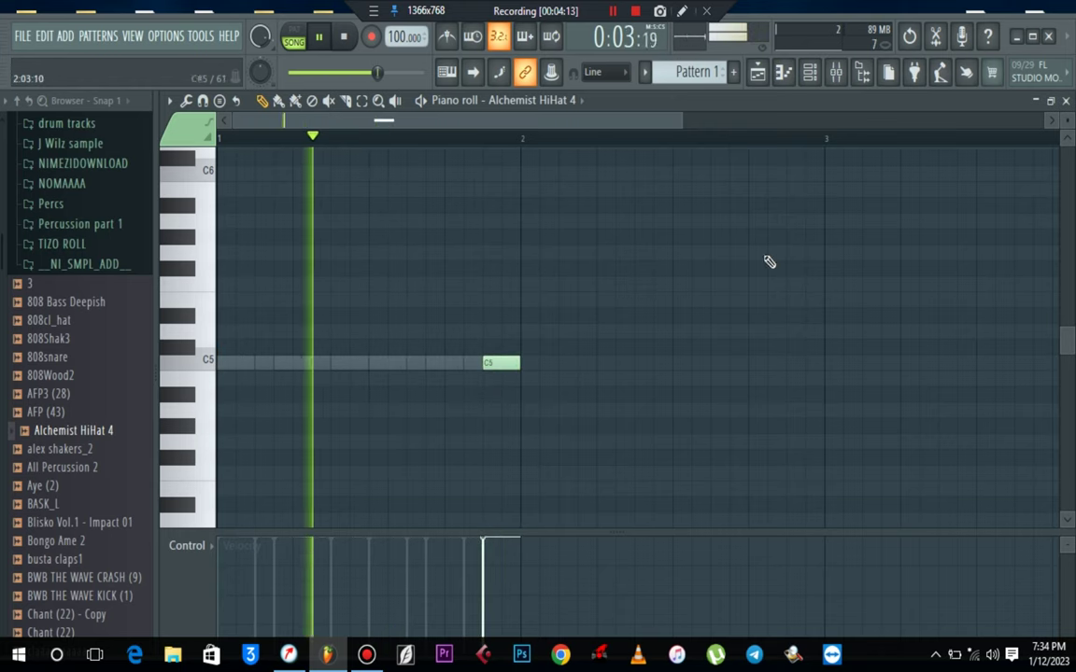
# Return to the channel rack, set the Alchemist HiHat 4 channel's volume to 45%, and stop playback.
pyautogui.click(1066, 101)
pyautogui.moveTo(348, 323); pyautogui.dragTo(349, 340)
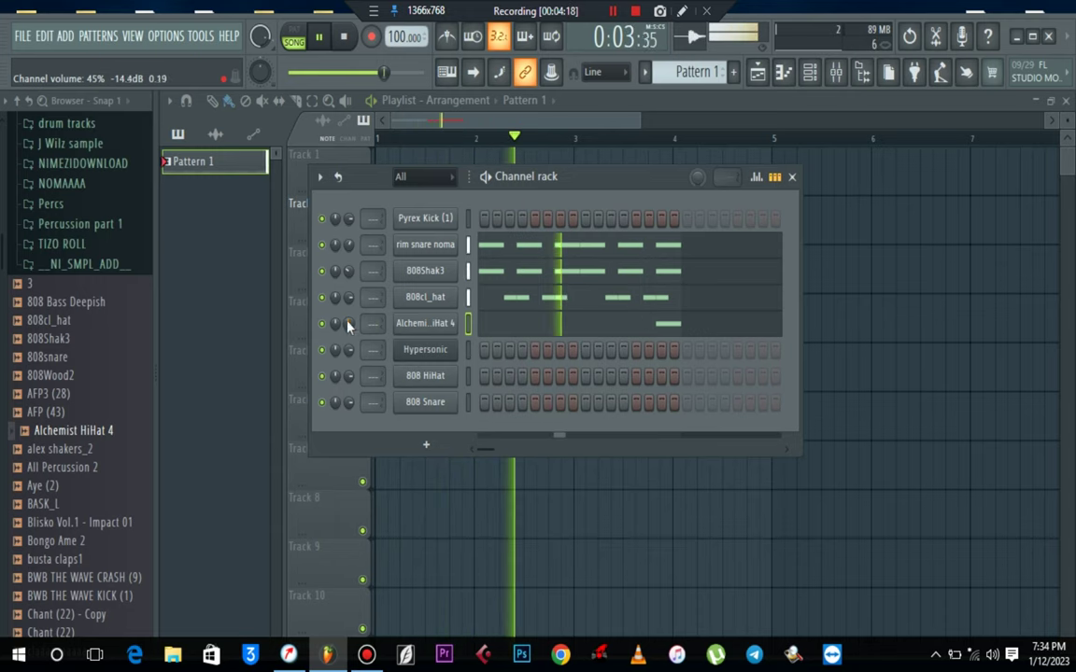
pyautogui.press('space')
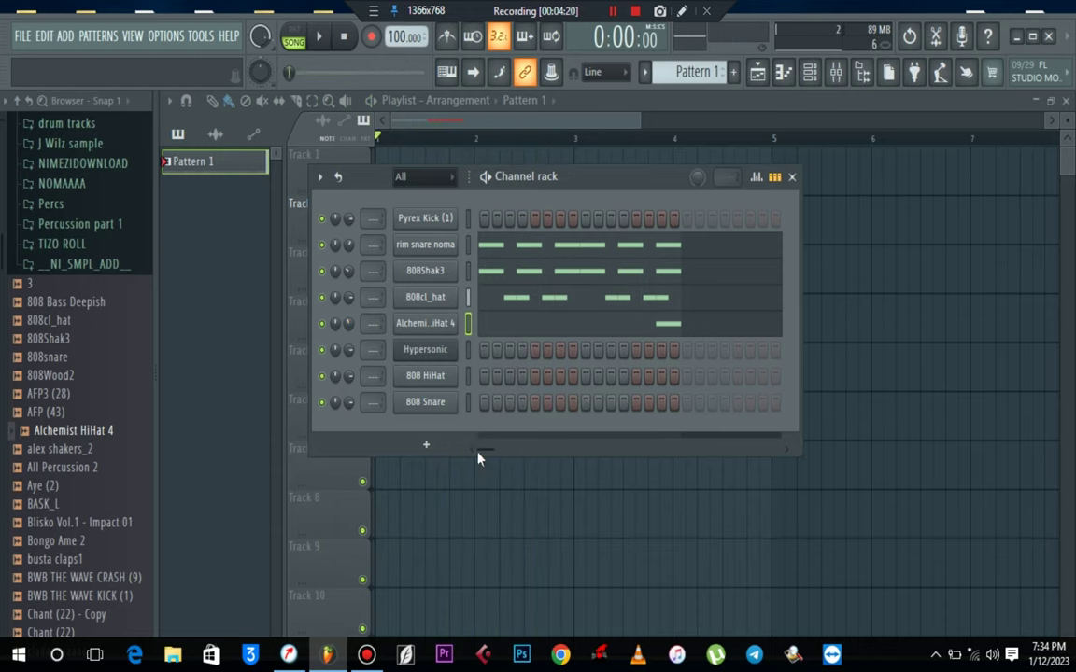
# Switch to Pattern 2 and place its clip at bar 1 of Track 1, extended to two bars.
pyautogui.press('F6')
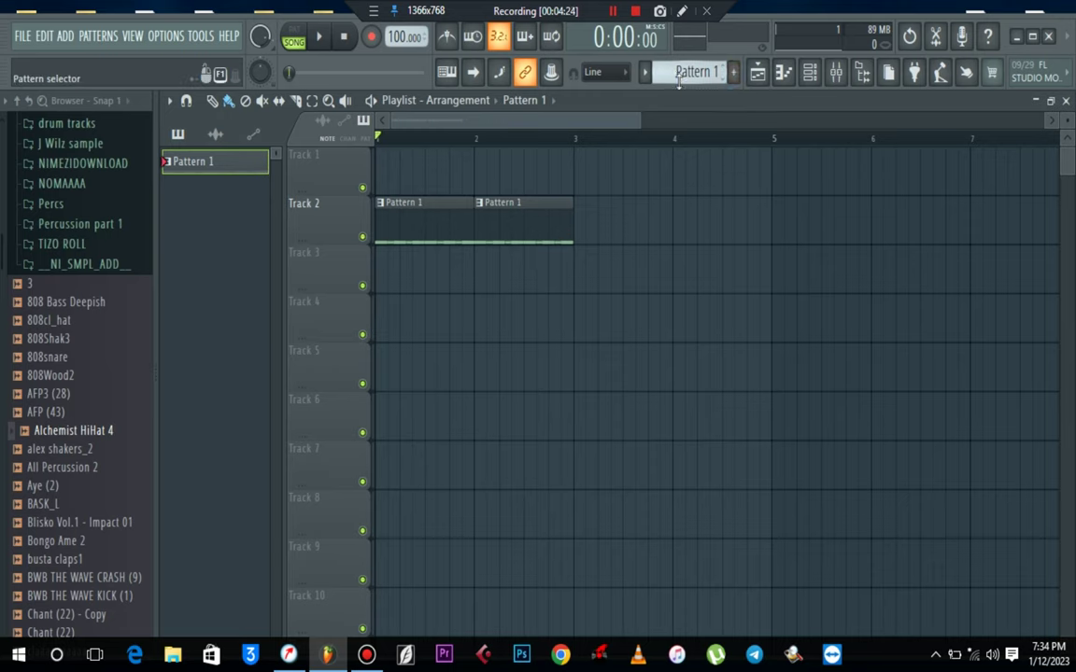
pyautogui.scroll(2, 682, 75)
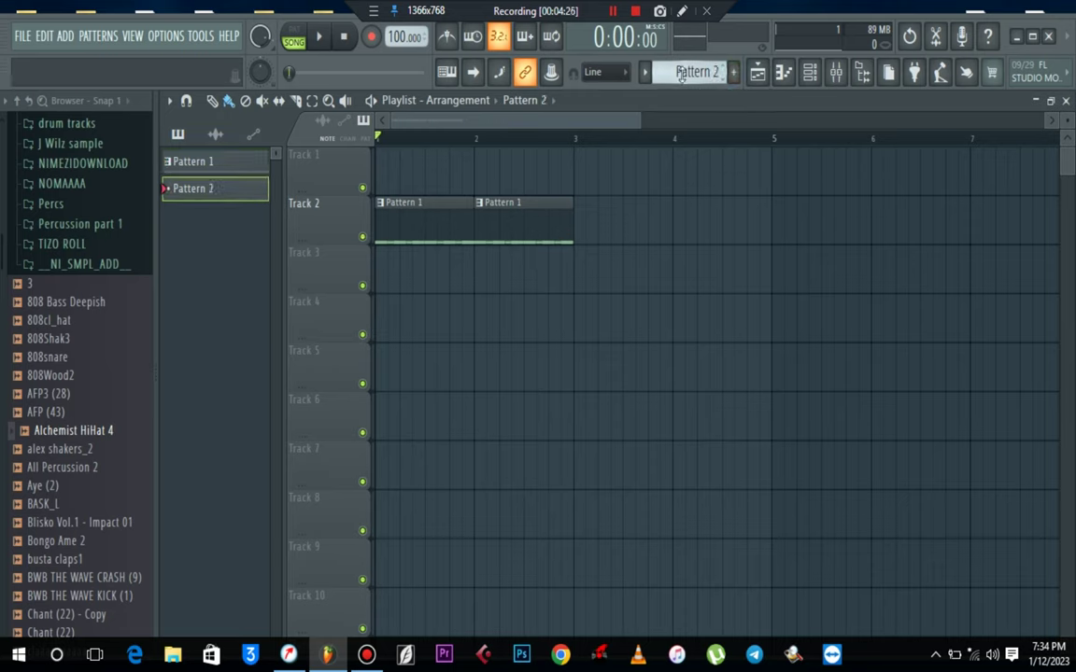
pyautogui.click(430, 176)
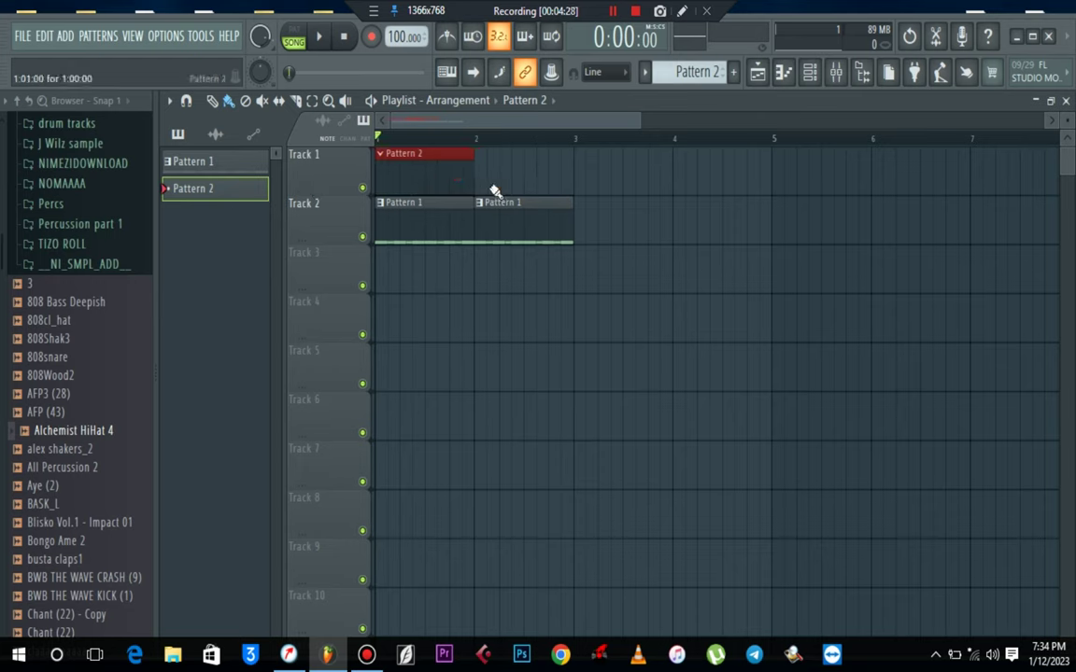
pyautogui.moveTo(473, 182); pyautogui.dragTo(573, 180)
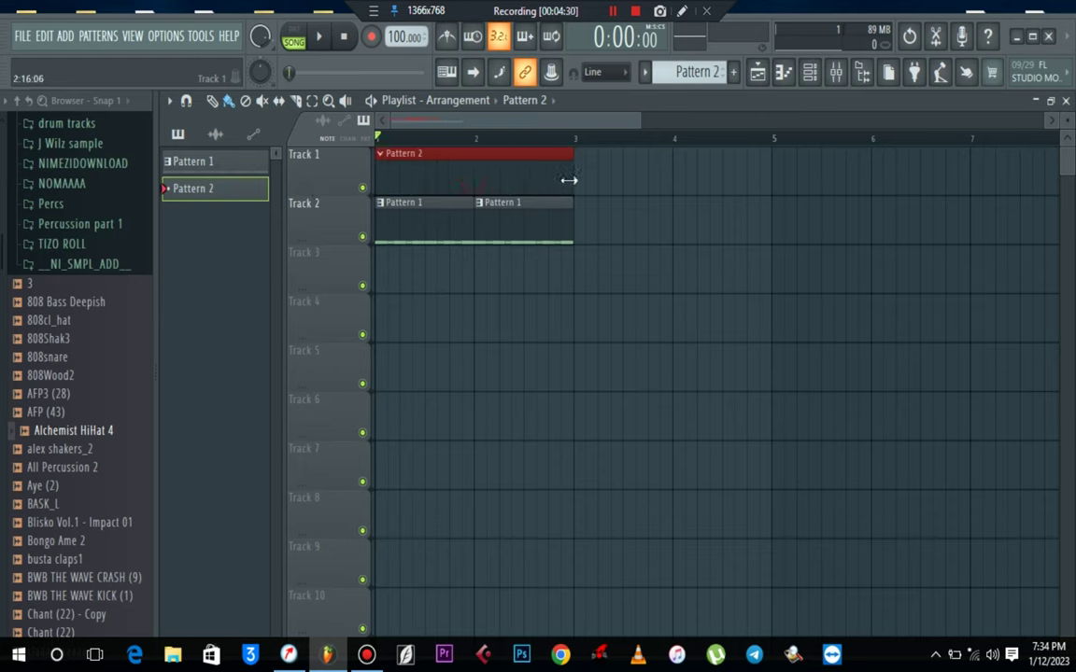
# Open Pyrex Kick (1) in the piano roll and draw two-step C5 notes on steps 1, 5, 9 and 13 of bar 1 during playback.
pyautogui.click(810, 73)
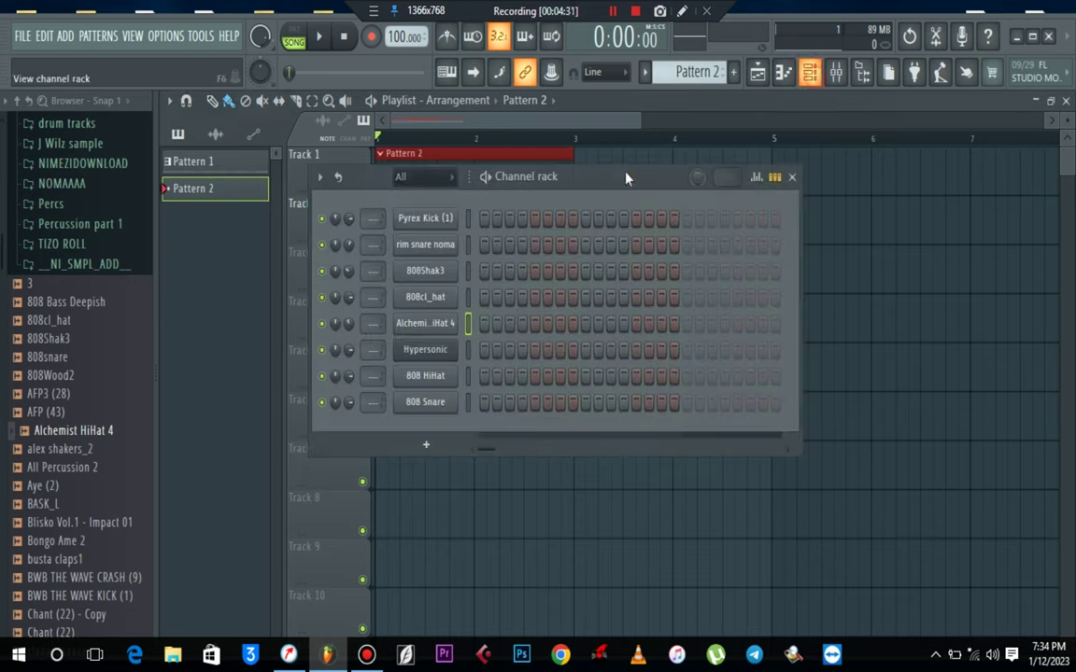
pyautogui.rightClick(446, 218)
pyautogui.click(478, 219)
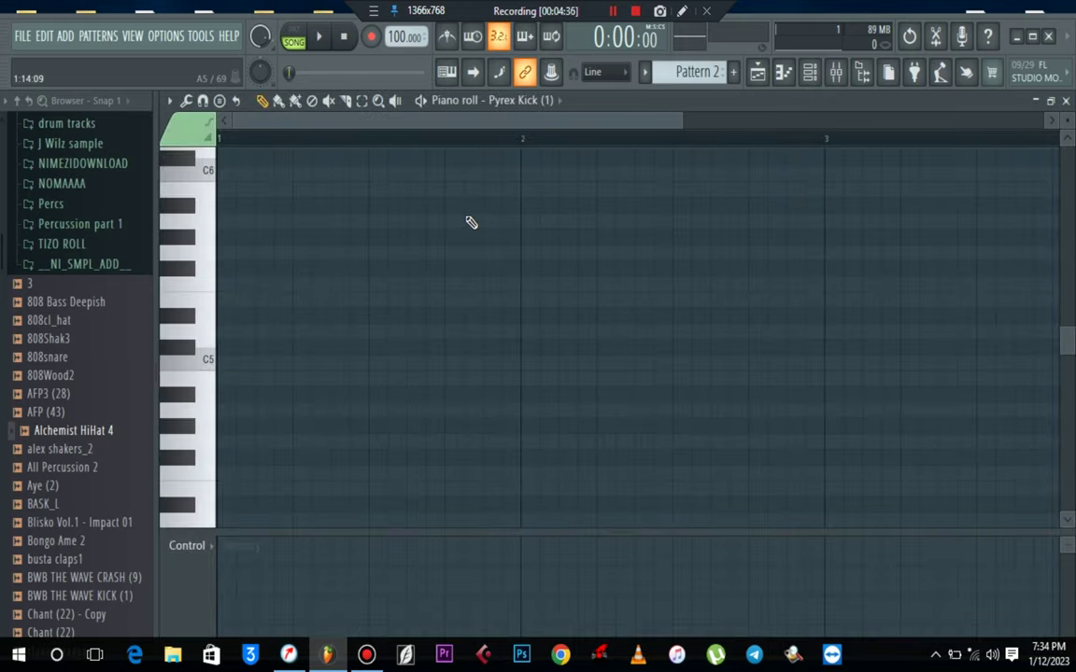
pyautogui.click(242, 361)
pyautogui.press('space')
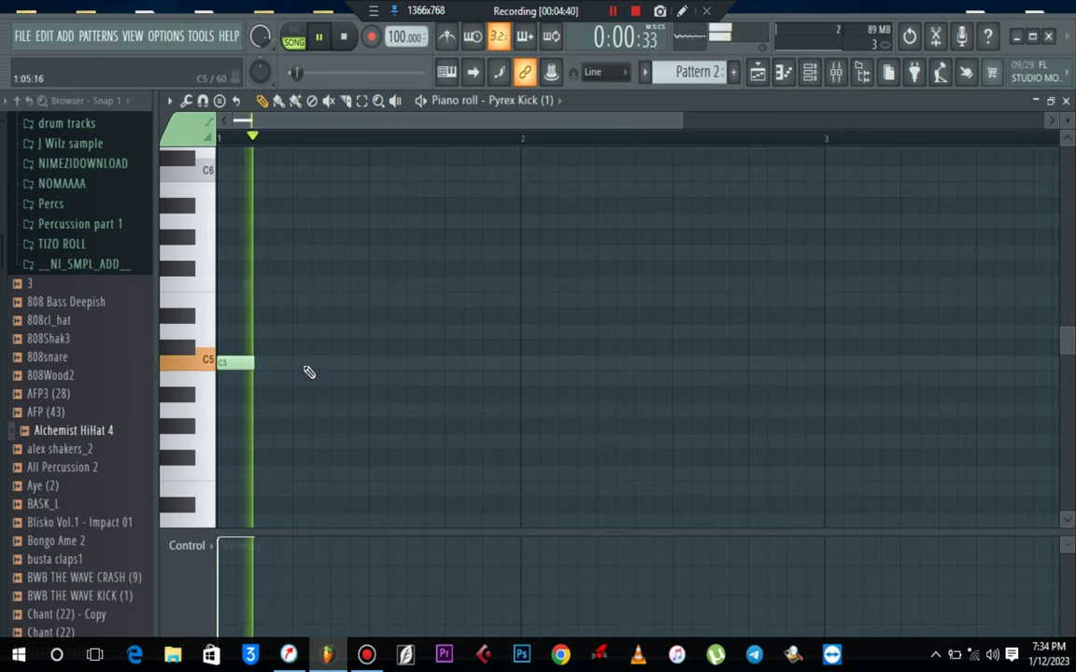
pyautogui.click(299, 363)
pyautogui.click(378, 364)
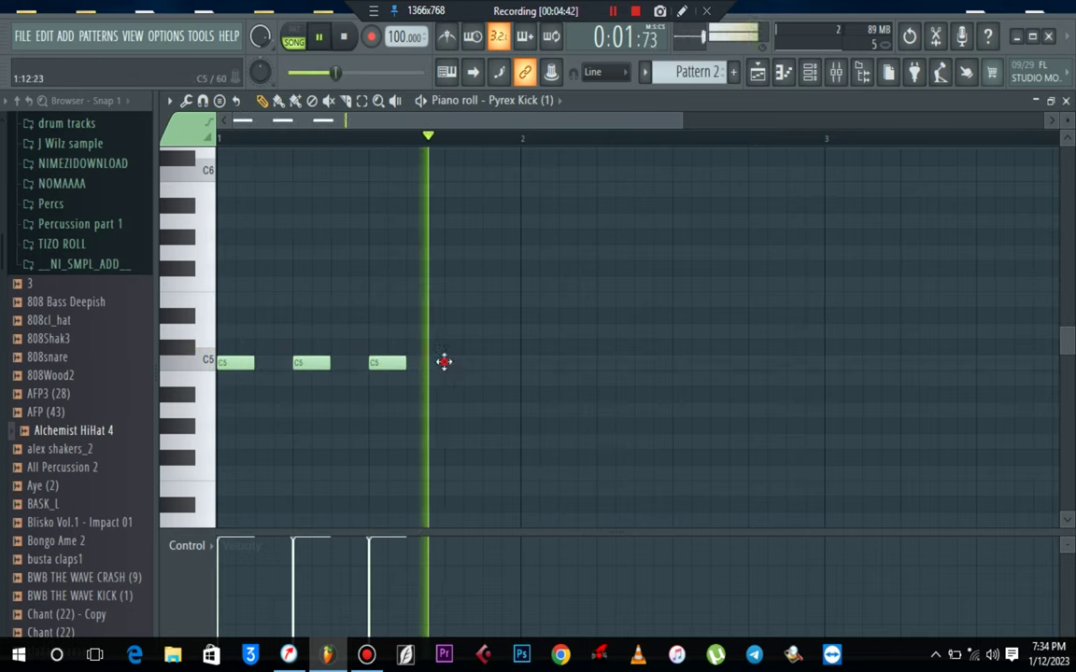
pyautogui.click(458, 363)
# Continue the kick rhythm in bar 2 with two-step C5 notes on steps 1, 5, 9, 13 and 15.
pyautogui.click(532, 365)
pyautogui.click(603, 365)
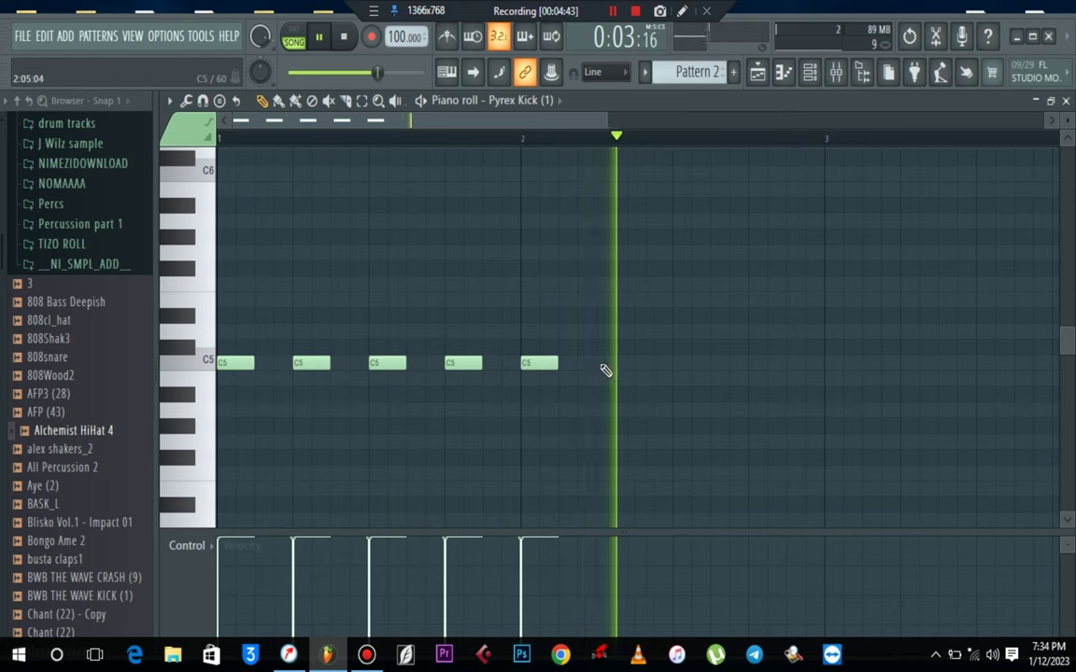
pyautogui.click(686, 364)
pyautogui.click(753, 362)
pyautogui.click(794, 366)
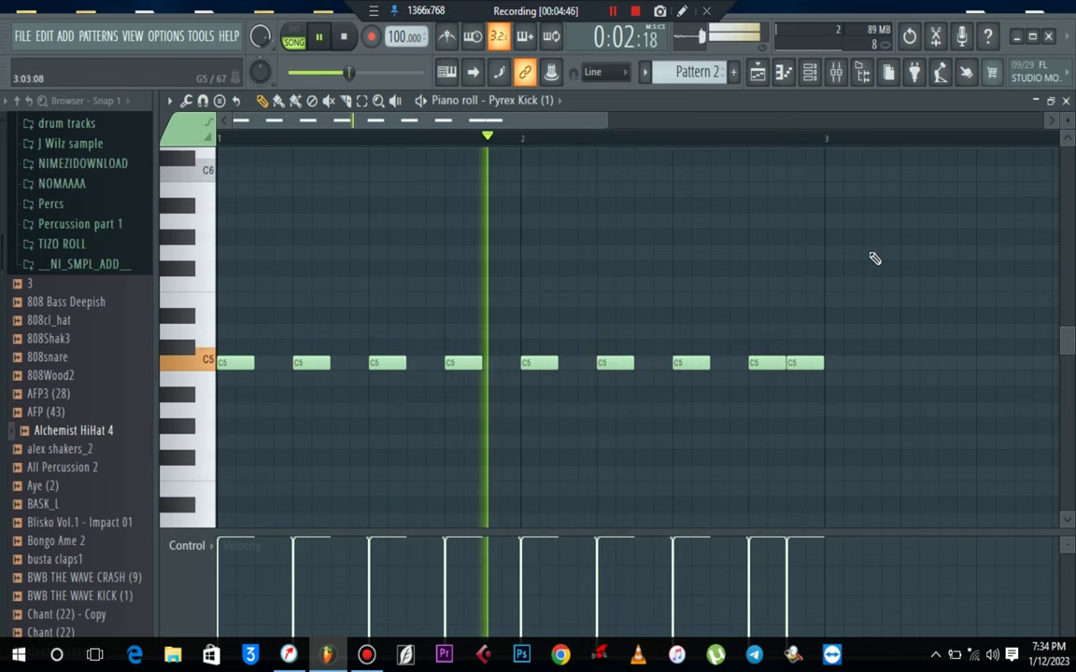
# Add a quick fade-out to the Pyrex Kick (1) sample, then lower that channel's volume during playback.
pyautogui.click(1066, 100)
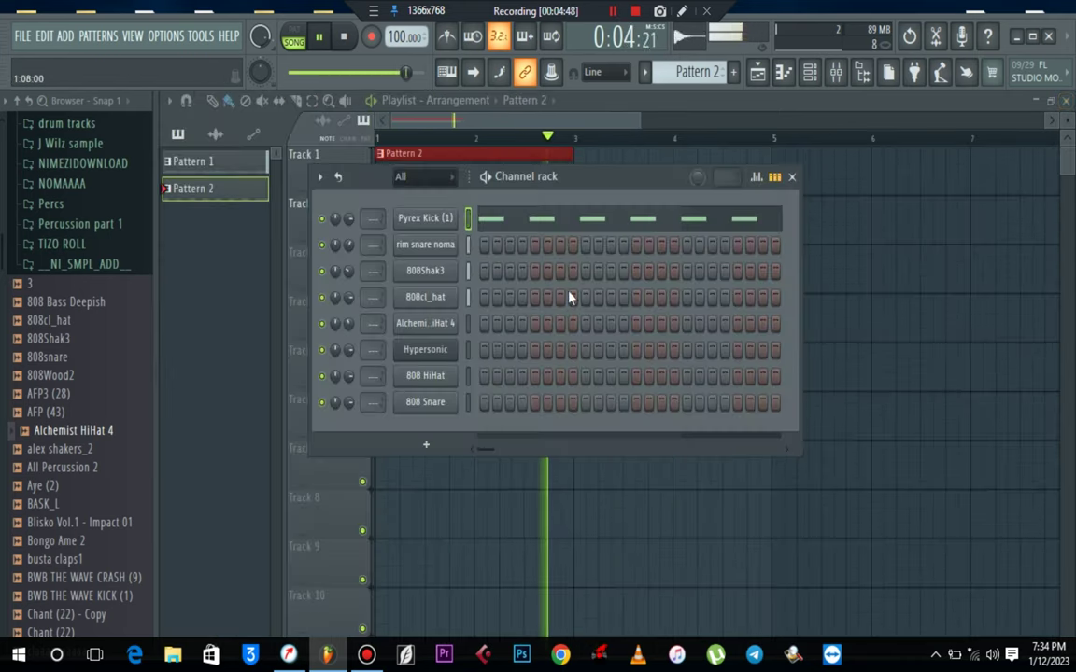
pyautogui.click(443, 215)
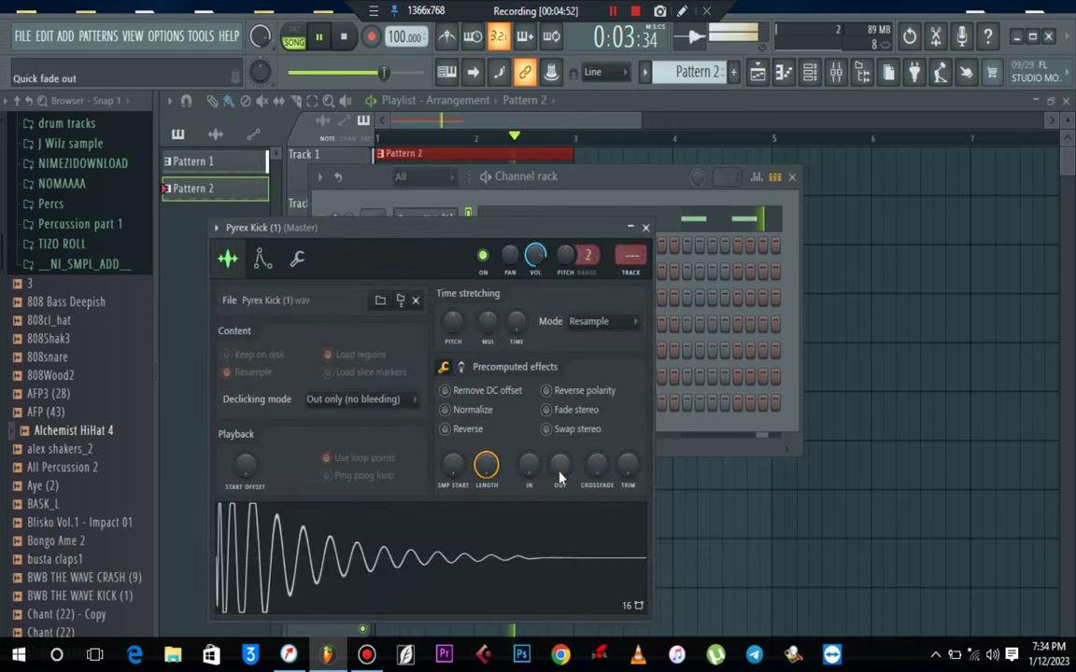
pyautogui.scroll(3, 560, 478)
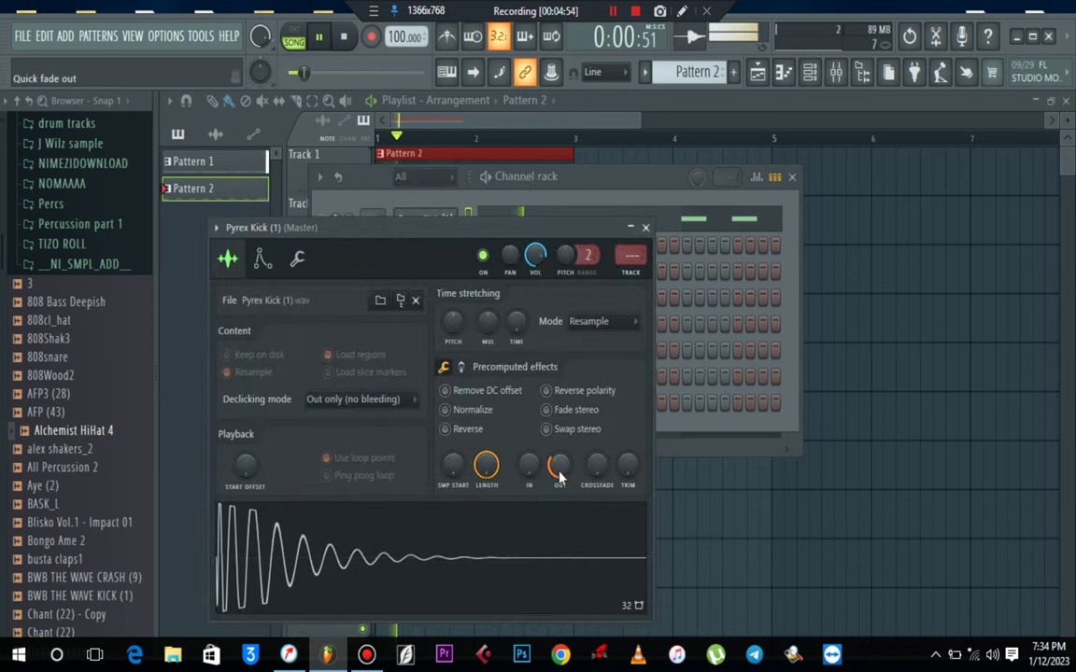
pyautogui.click(645, 227)
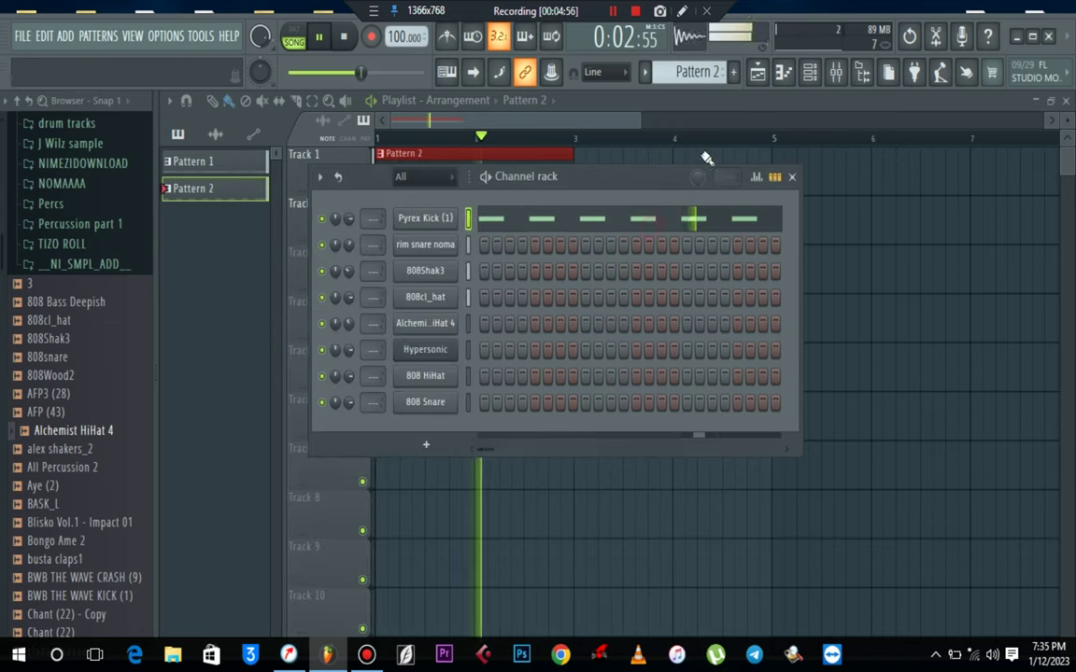
pyautogui.moveTo(349, 219); pyautogui.dragTo(350, 243)
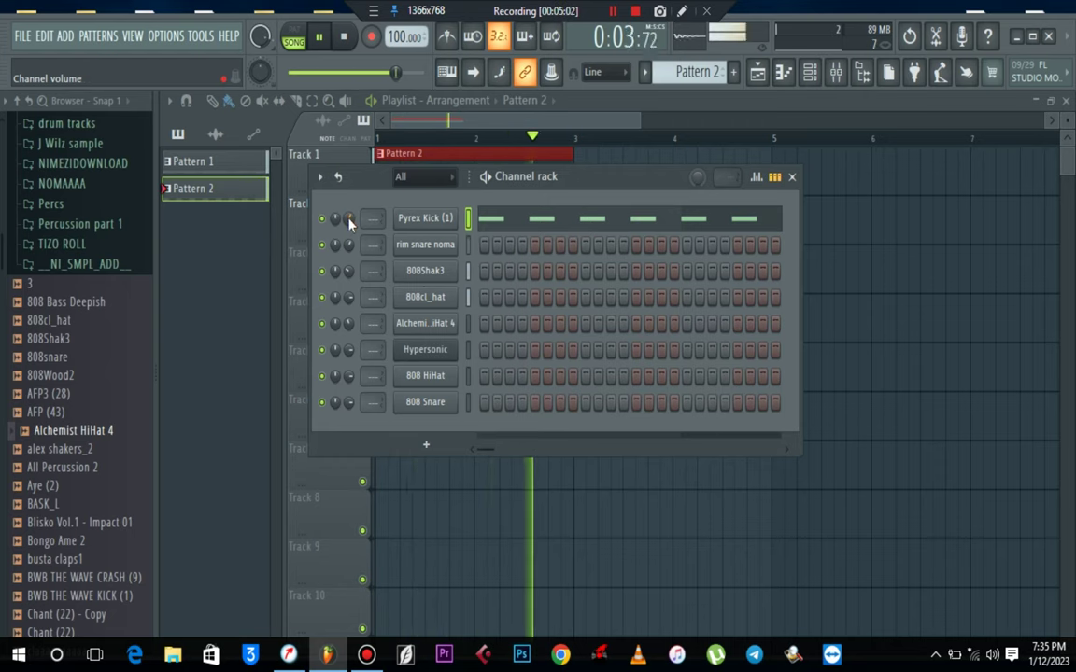
pyautogui.press('space')
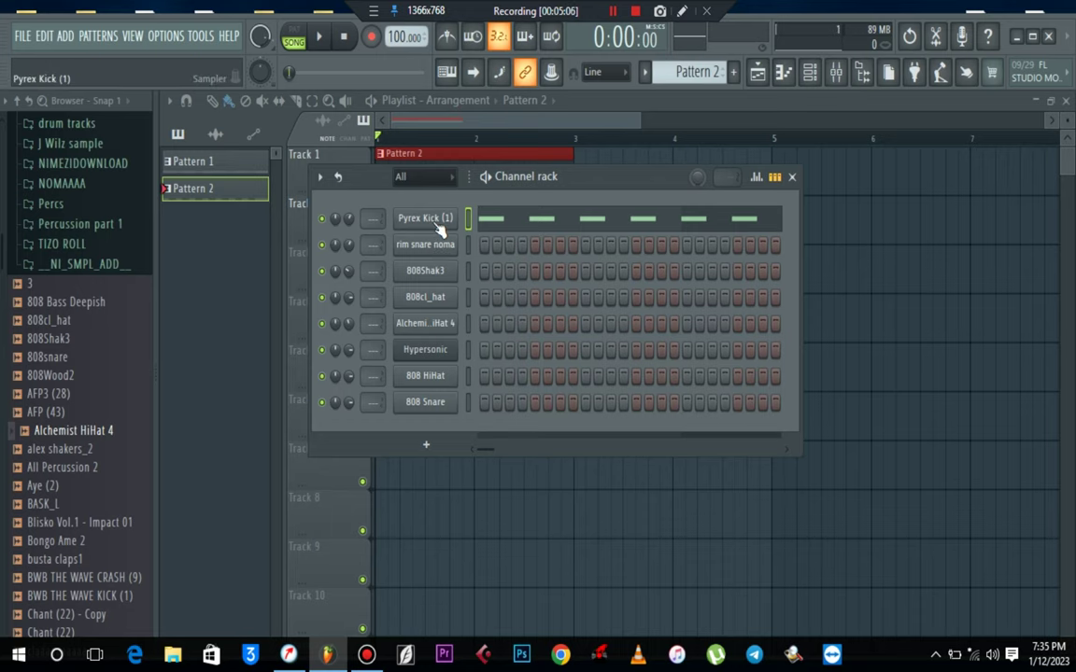
# Switch to Pattern 3 and place its clip at bar 1 of Track 3, extended to two bars.
pyautogui.click(588, 122)
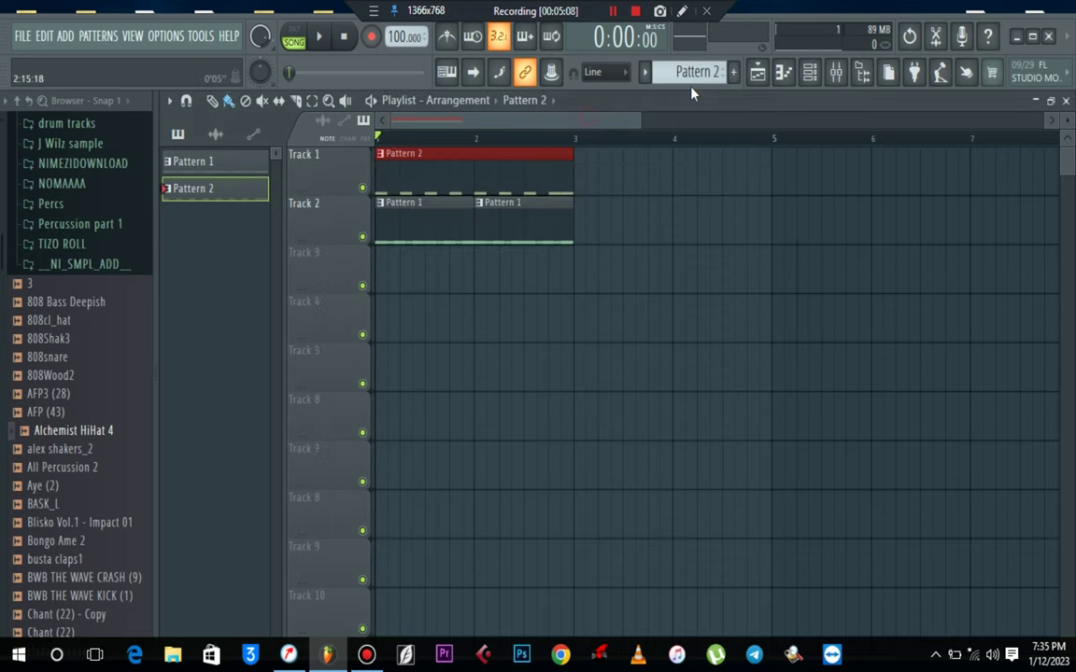
pyautogui.scroll(1, 694, 78)
pyautogui.click(425, 283)
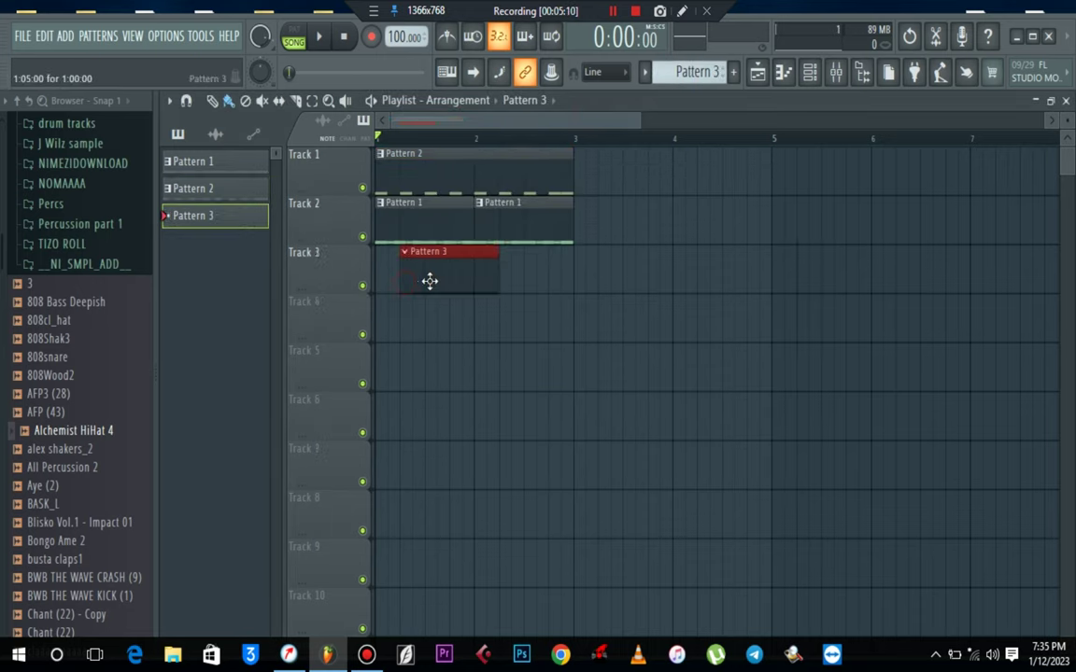
pyautogui.moveTo(516, 276); pyautogui.dragTo(569, 293)
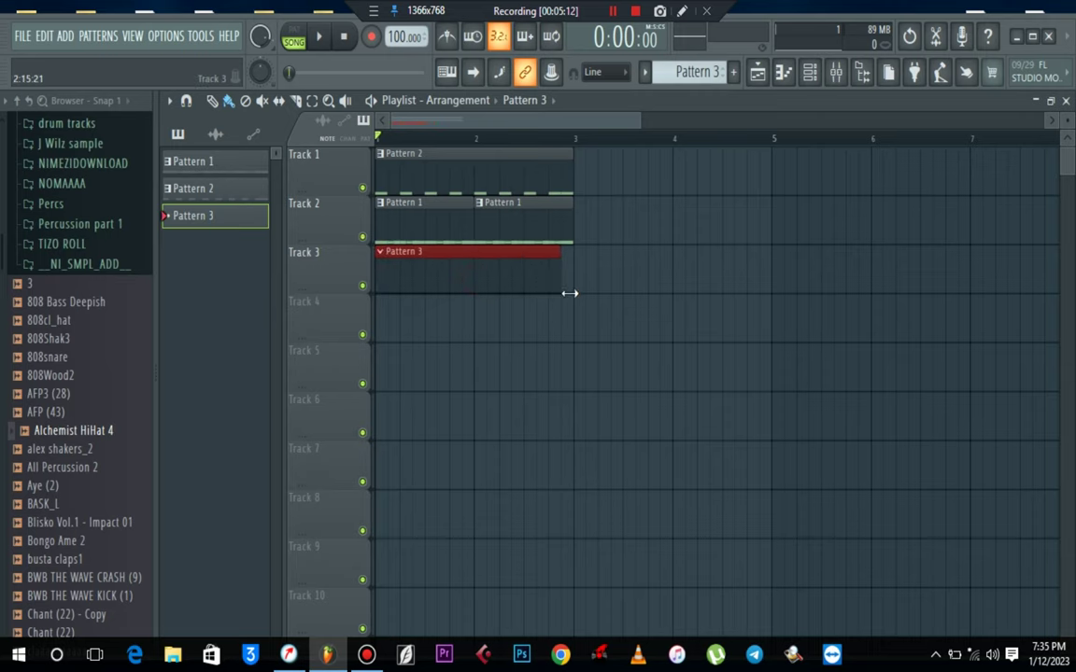
pyautogui.click(784, 74)
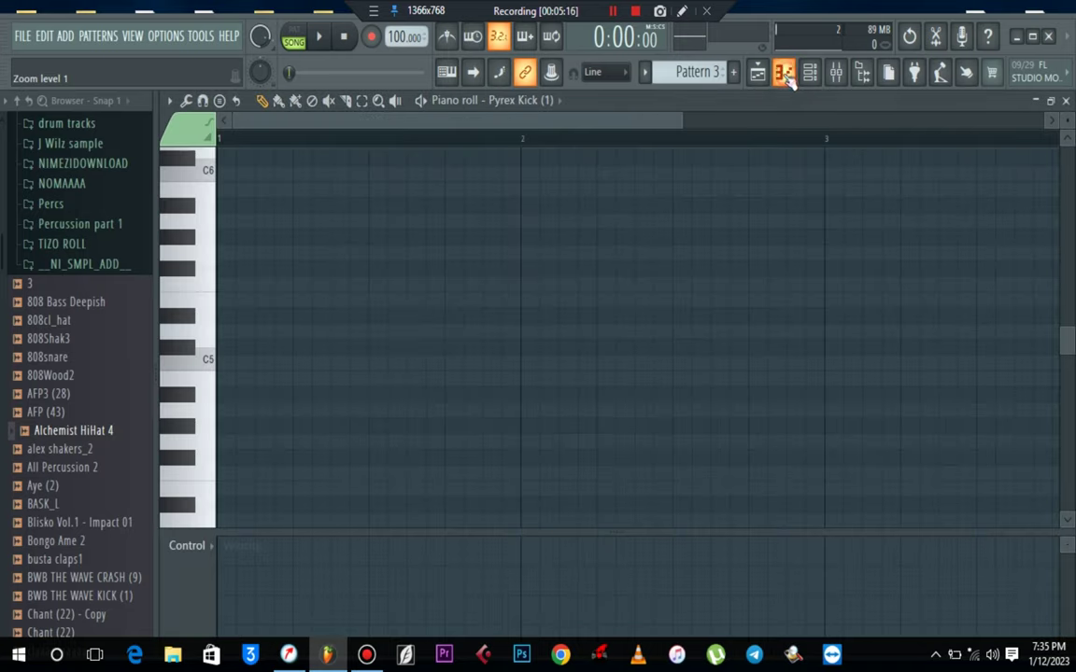
pyautogui.moveTo(258, 361); pyautogui.dragTo(211, 519)
pyautogui.rightClick(241, 500)
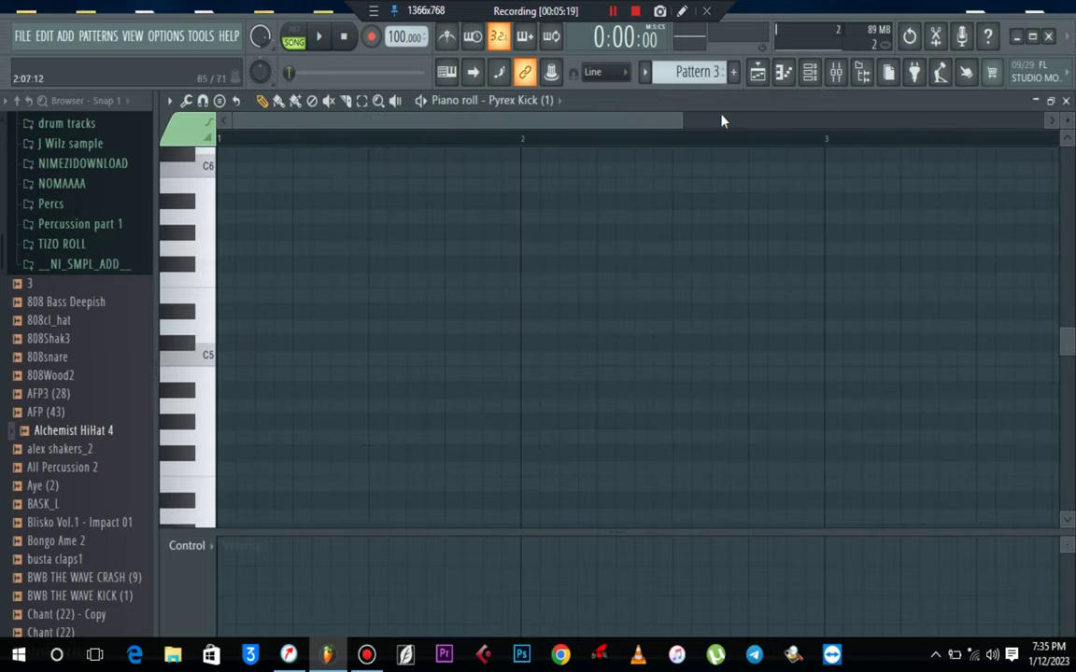
# Open Hypersonic in the piano roll, draw a half-bar B4 note at the start of bar 1 and audition it.
pyautogui.click(808, 73)
pyautogui.rightClick(420, 355)
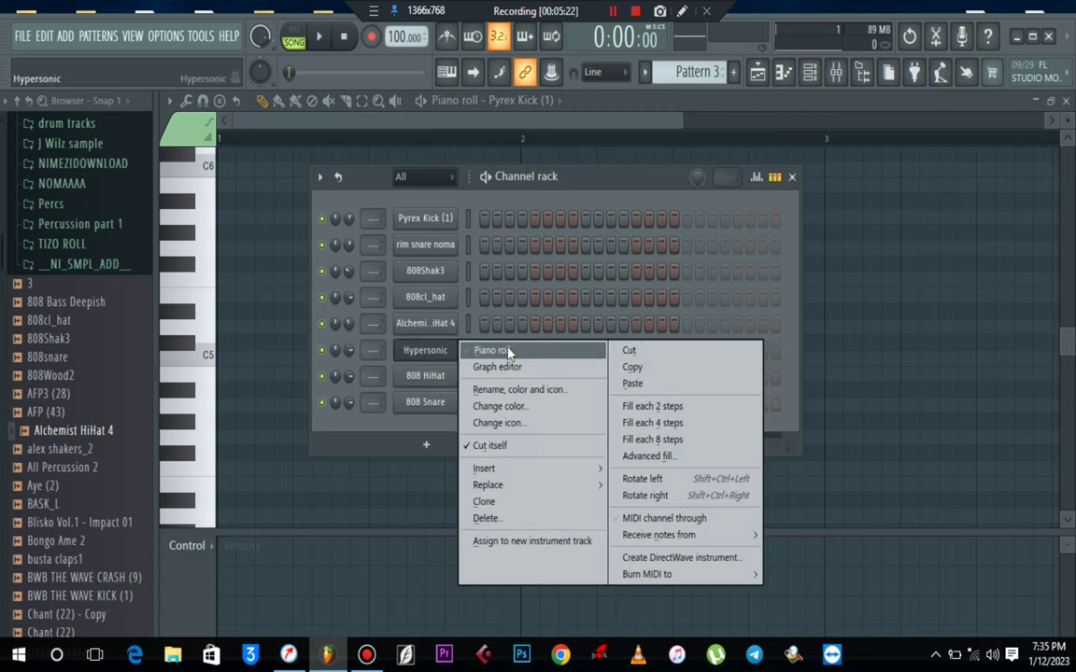
pyautogui.click(488, 352)
pyautogui.moveTo(229, 361)
pyautogui.mouseDown()
pyautogui.moveTo(211, 365)
pyautogui.moveTo(208, 507)
pyautogui.moveTo(205, 383)
pyautogui.moveTo(203, 368)
pyautogui.moveTo(198, 411)
pyautogui.moveTo(188, 310)
pyautogui.moveTo(233, 308)
pyautogui.moveTo(224, 373)
pyautogui.moveTo(371, 384)
pyautogui.mouseUp()
pyautogui.press('space')
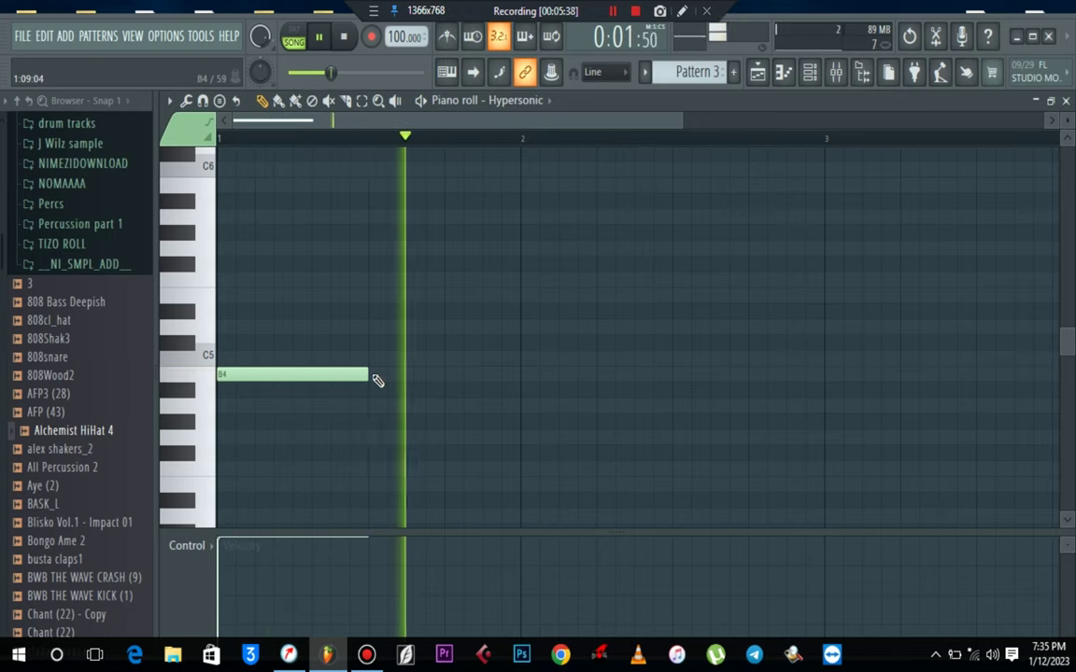
pyautogui.press('space')
pyautogui.press('space')
pyautogui.press('space')
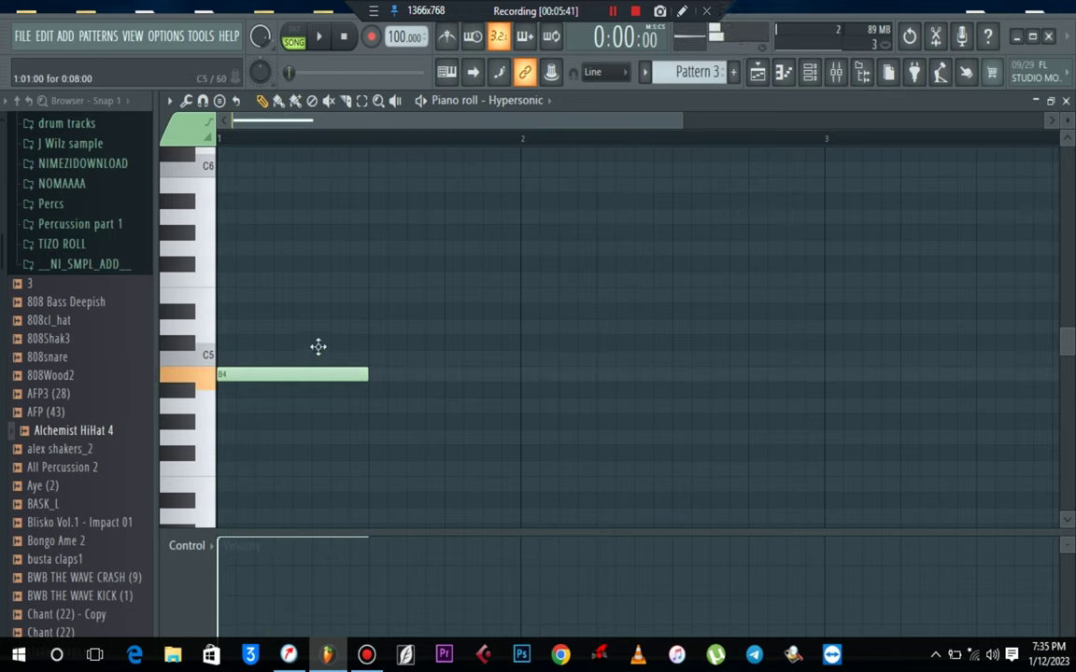
# Move the B4 note up to C5 and stack half-bar E5, G5 and C6 notes above it.
pyautogui.moveTo(318, 346); pyautogui.dragTo(315, 345)
pyautogui.click(301, 312)
pyautogui.moveTo(243, 308); pyautogui.dragTo(235, 289)
pyautogui.click(226, 248)
pyautogui.scroll(3, 278, 287)
pyautogui.click(265, 311)
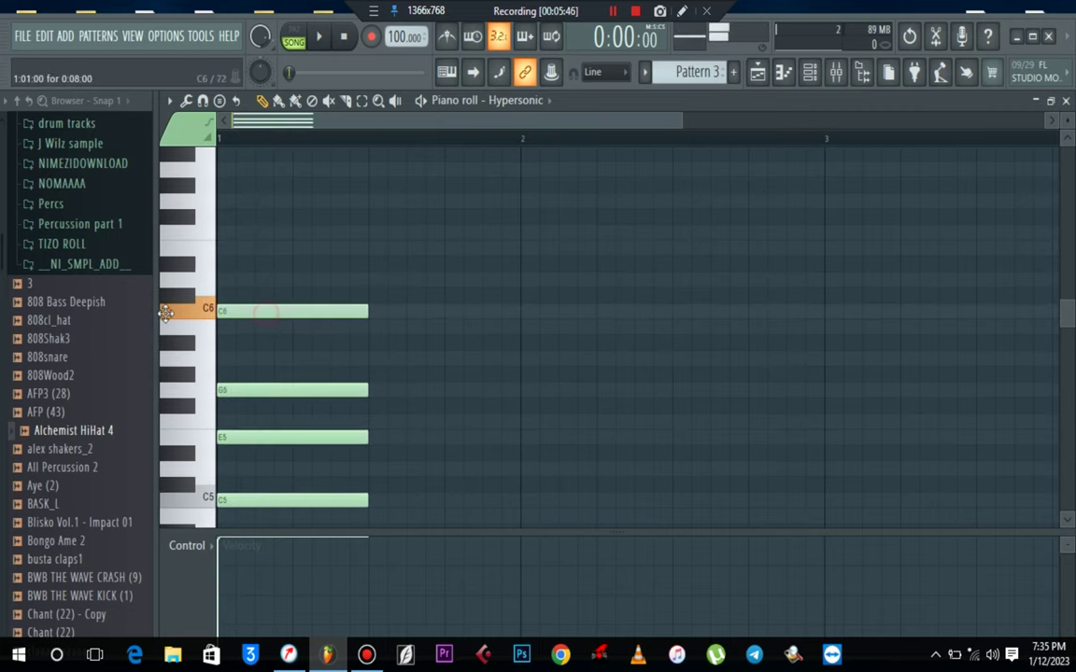
# Lengthen all four notes of the C chord to fill bar 1.
pyautogui.press('space')
pyautogui.scroll(-2, 408, 380)
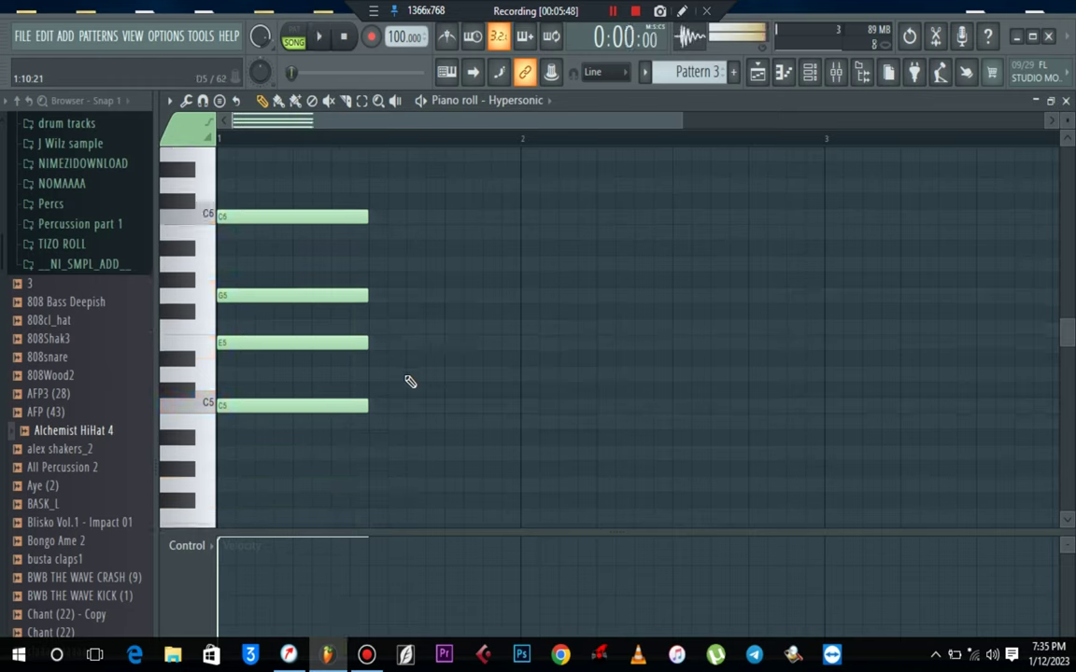
pyautogui.moveTo(420, 197); pyautogui.dragTo(521, 439)
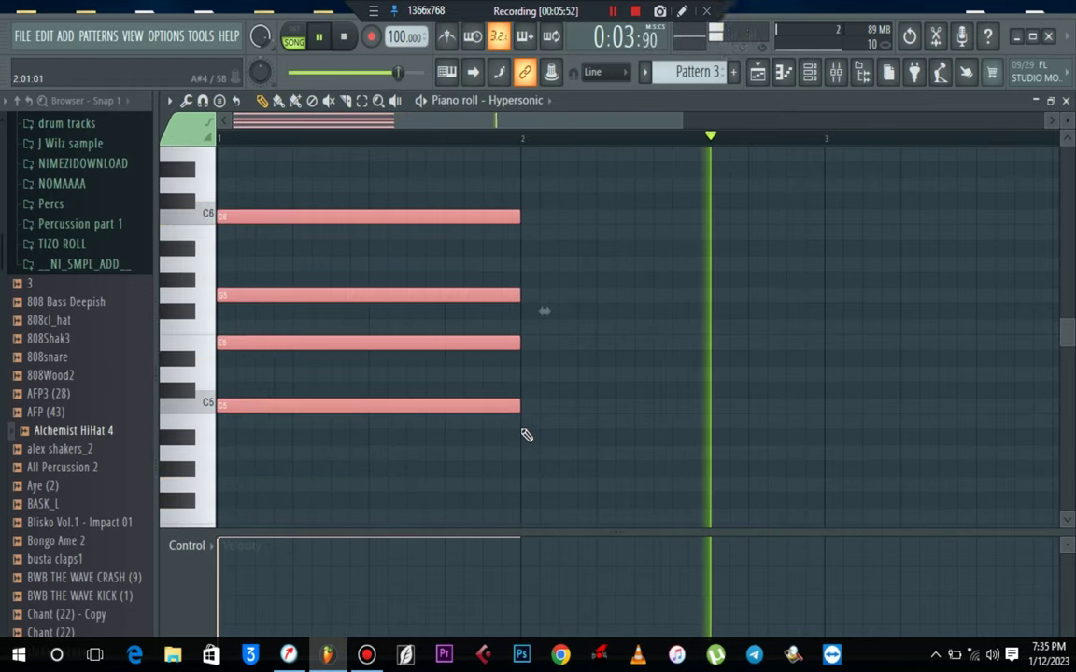
pyautogui.click(579, 428)
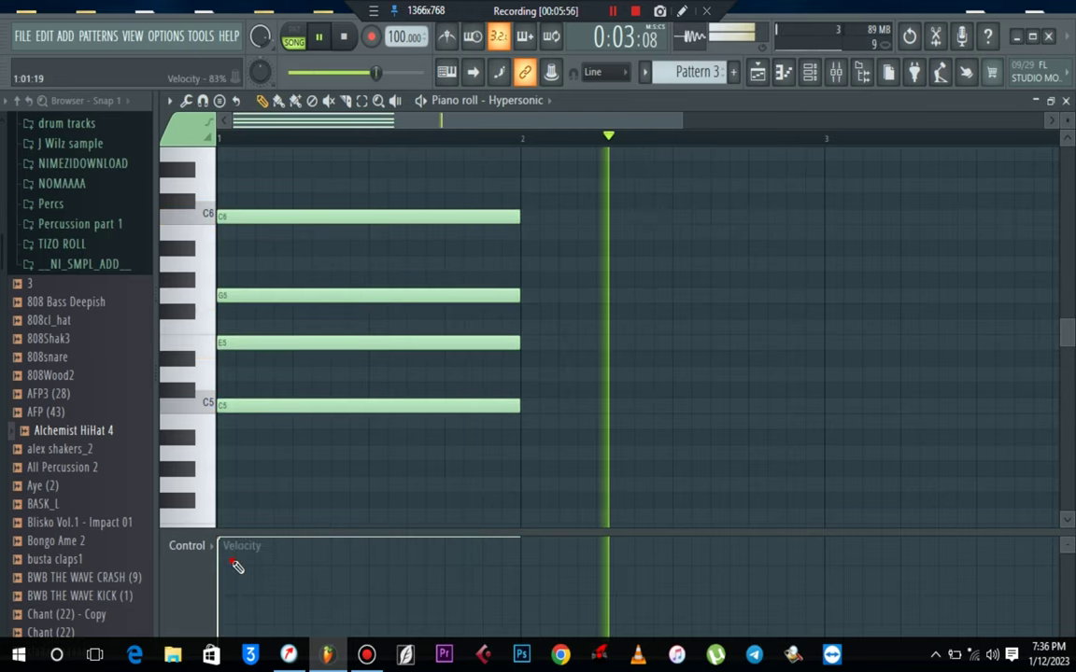
# Lower the chord's velocity, duplicate the chord into bar 2 and stop playback.
pyautogui.moveTo(591, 180); pyautogui.dragTo(380, 486)
pyautogui.hotkey('ctrl', 'b')
pyautogui.press('space')
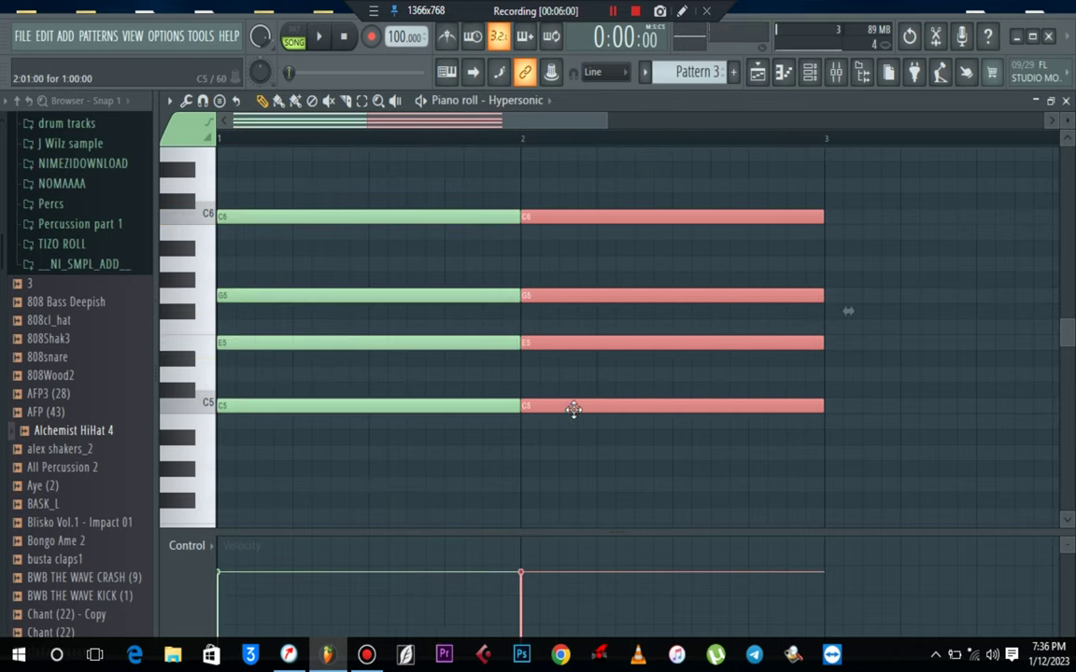
# Transpose the bar 2 chord to G4, B4, D5 and G5 at half a bar, and add a half-bar F4, A4, C5, F5 copy after it.
pyautogui.moveTo(574, 427); pyautogui.dragTo(572, 487)
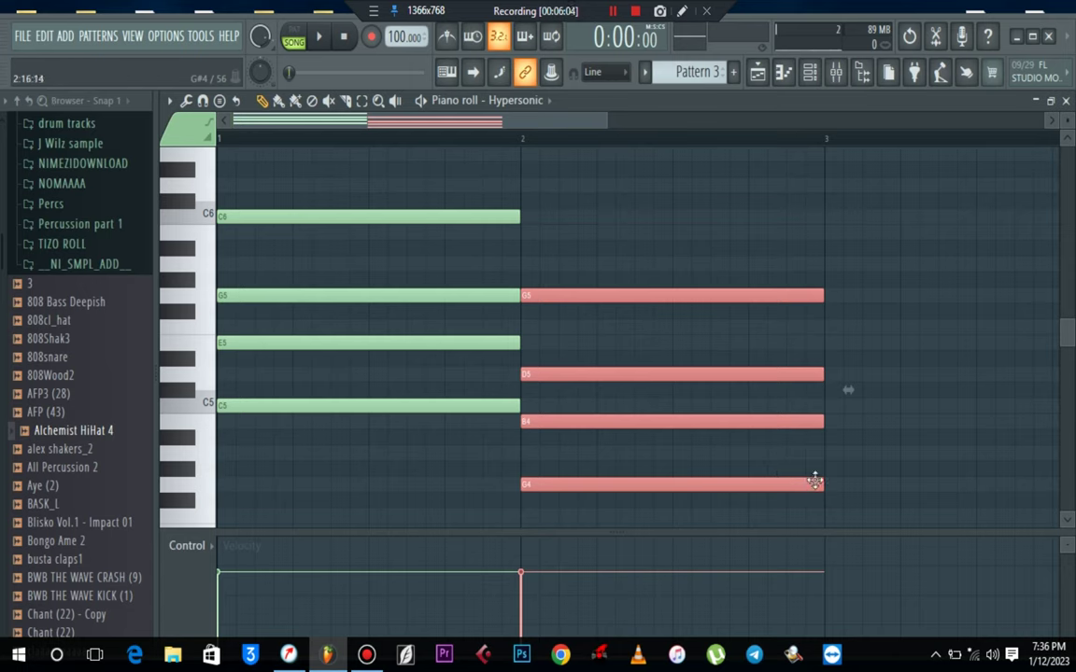
pyautogui.moveTo(788, 486); pyautogui.dragTo(674, 501)
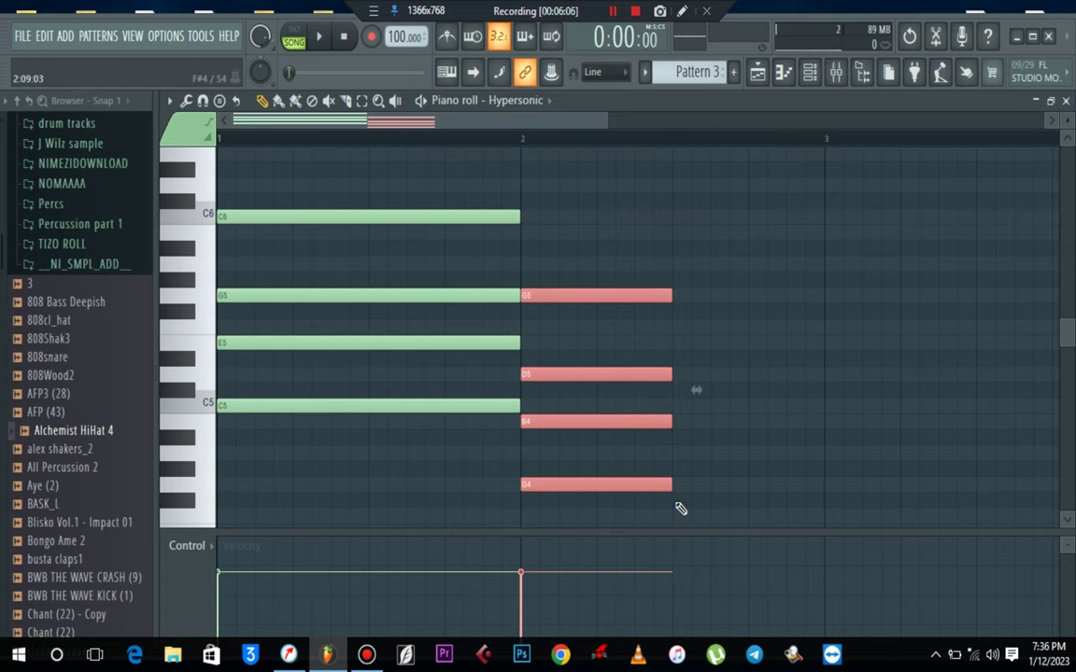
pyautogui.hotkey('ctrl', 'b')
pyautogui.moveTo(698, 489)
pyautogui.mouseDown()
pyautogui.moveTo(703, 531)
pyautogui.moveTo(699, 479)
pyautogui.mouseUp()
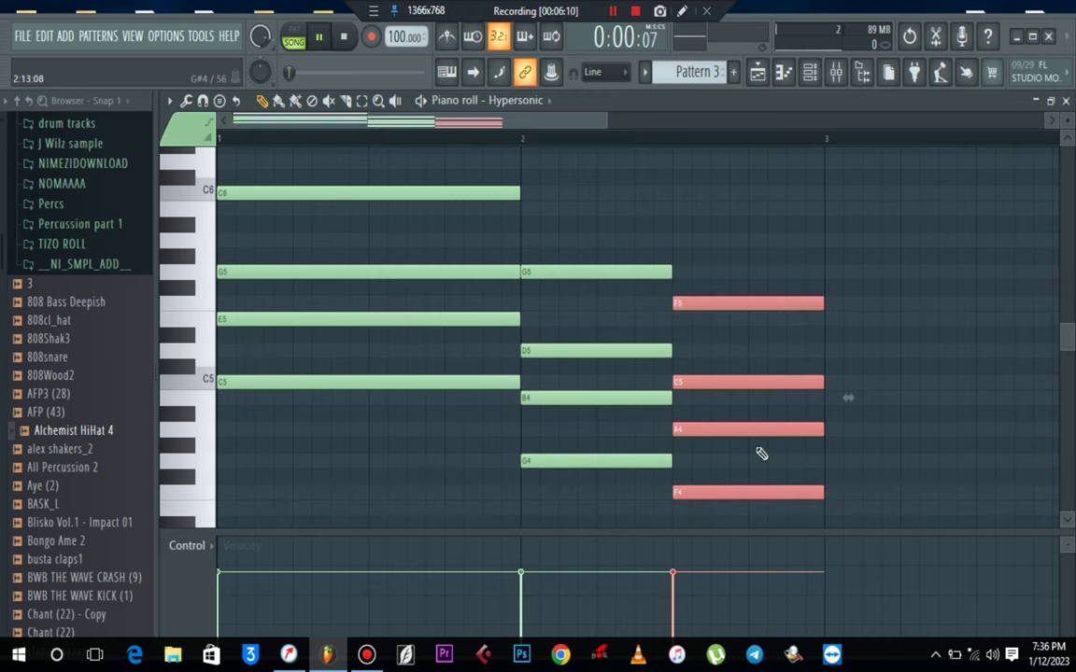
# Play the song to check the Hypersonic chords against the drums, then stop playback and return to the channel rack.
pyautogui.press('space')
pyautogui.click(948, 286)
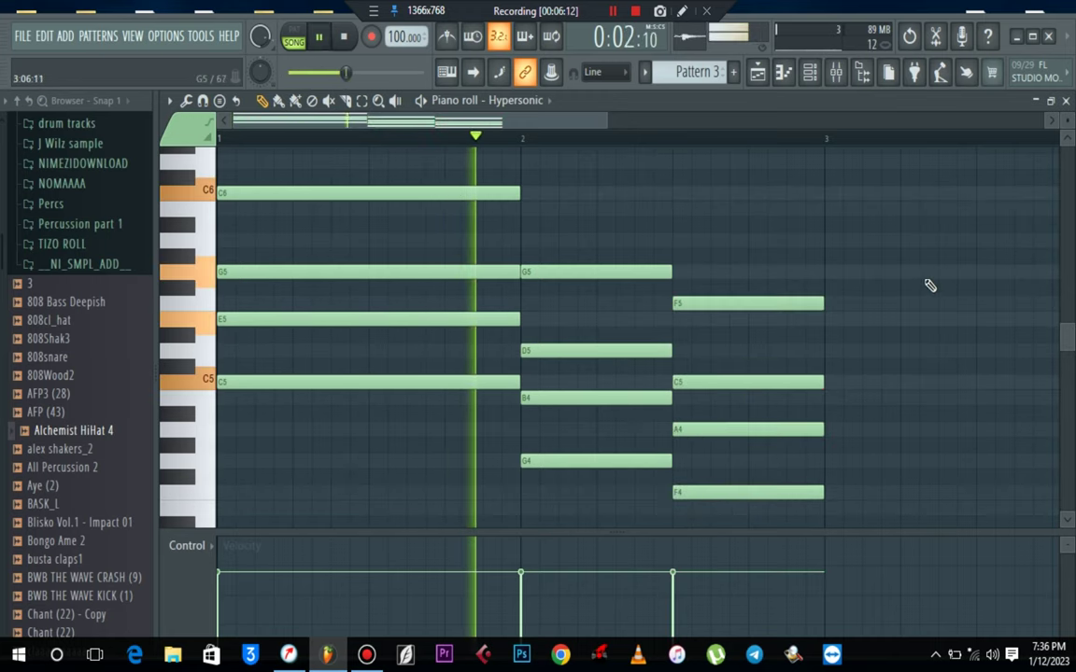
pyautogui.click(1067, 101)
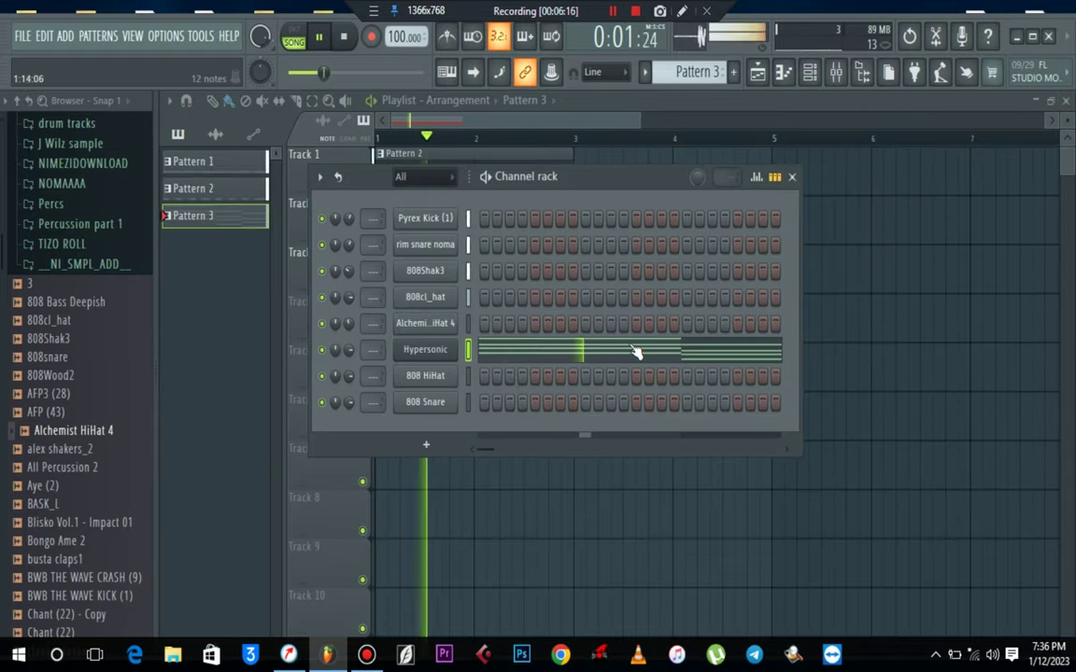
pyautogui.click(565, 351)
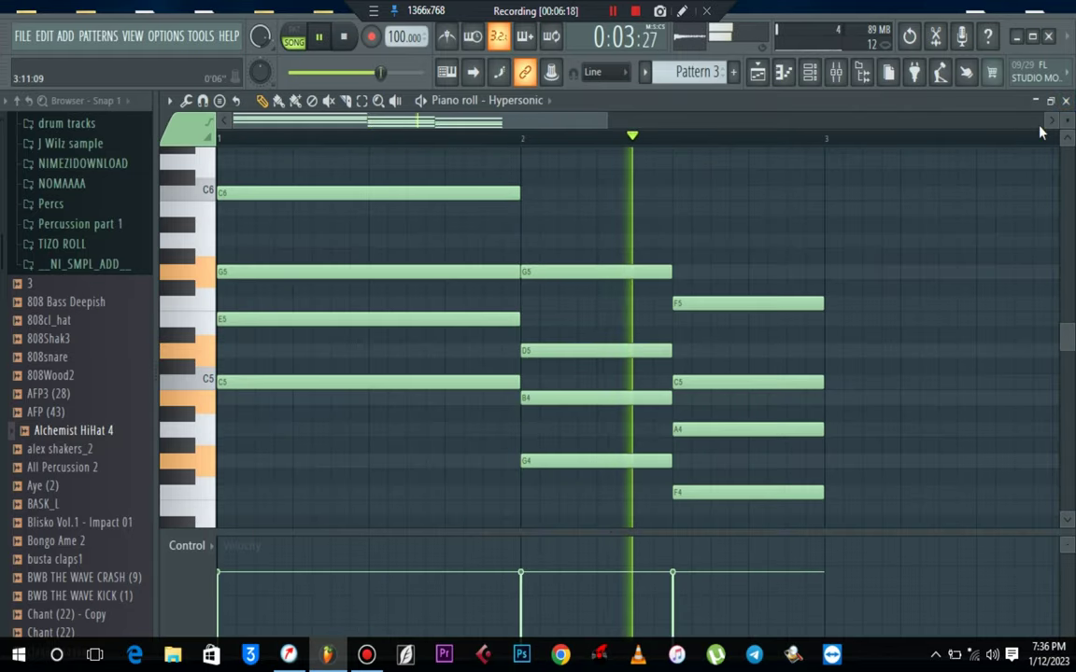
pyautogui.press('space')
pyautogui.click(1066, 101)
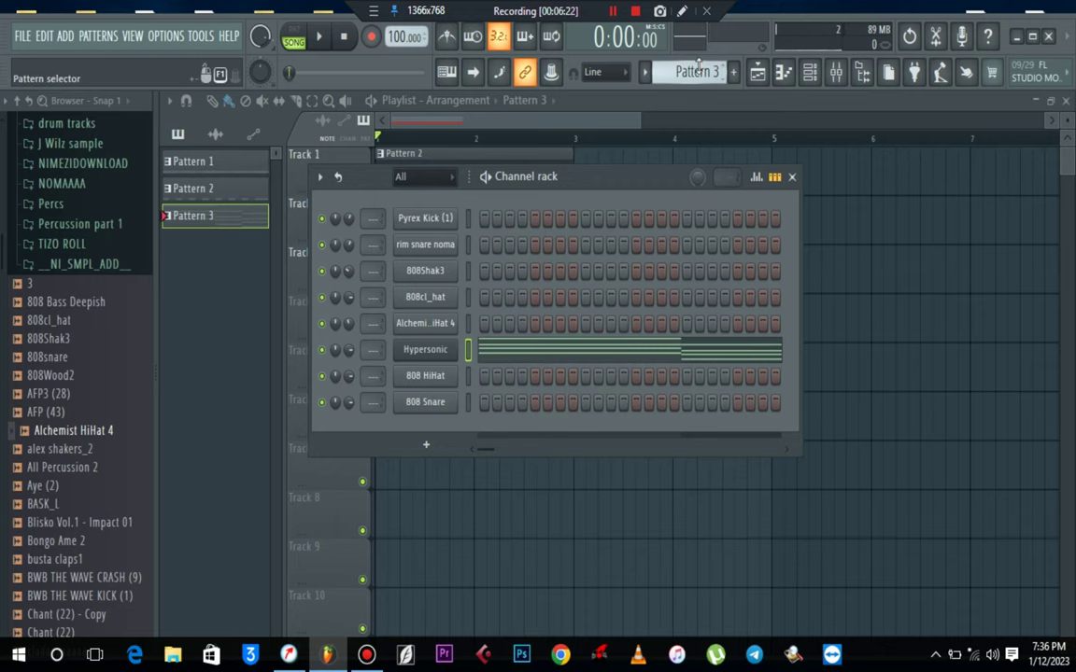
# Switch to Pattern 4 and place its clip at bar 1 of Track 4, extended to two bars.
pyautogui.scroll(1, 699, 64)
pyautogui.press('F6')
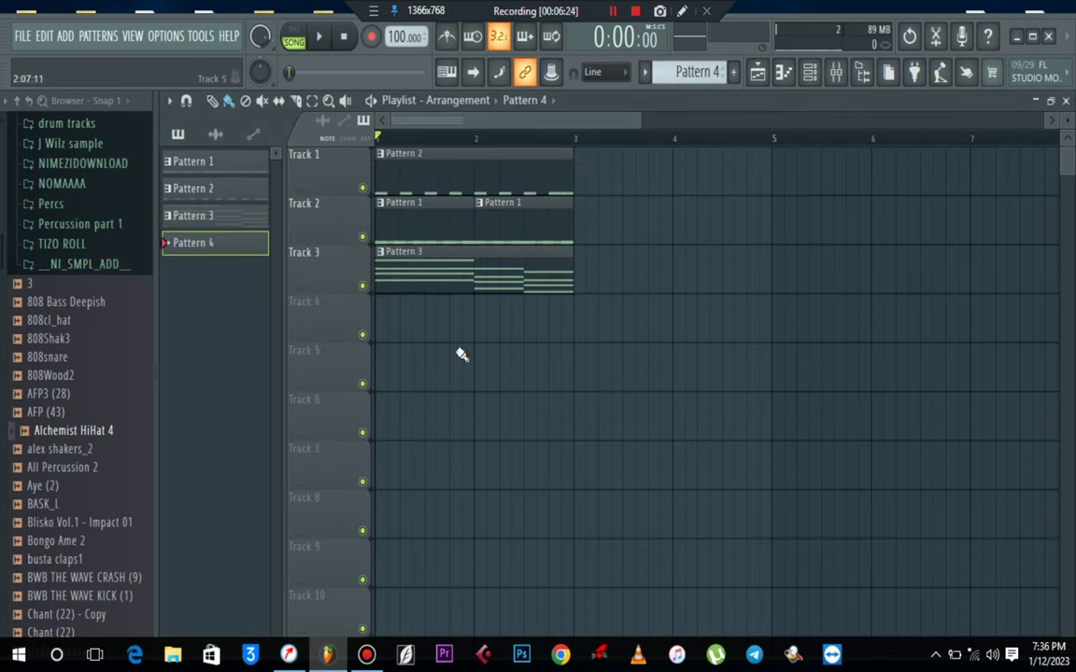
pyautogui.moveTo(432, 337); pyautogui.dragTo(405, 328)
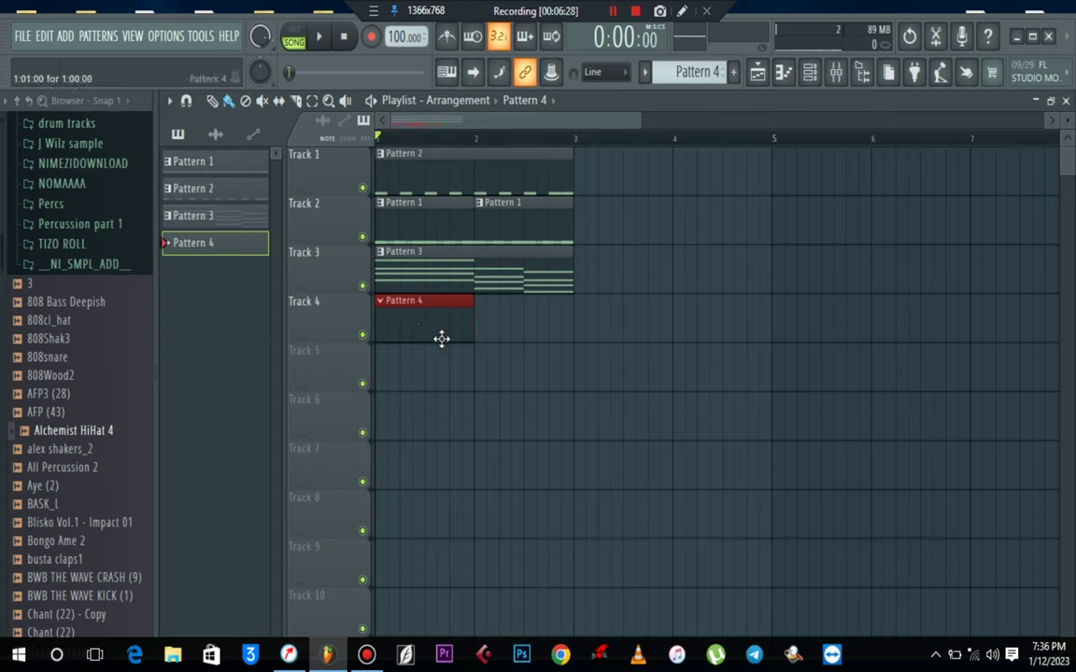
pyautogui.moveTo(474, 322); pyautogui.dragTo(561, 334)
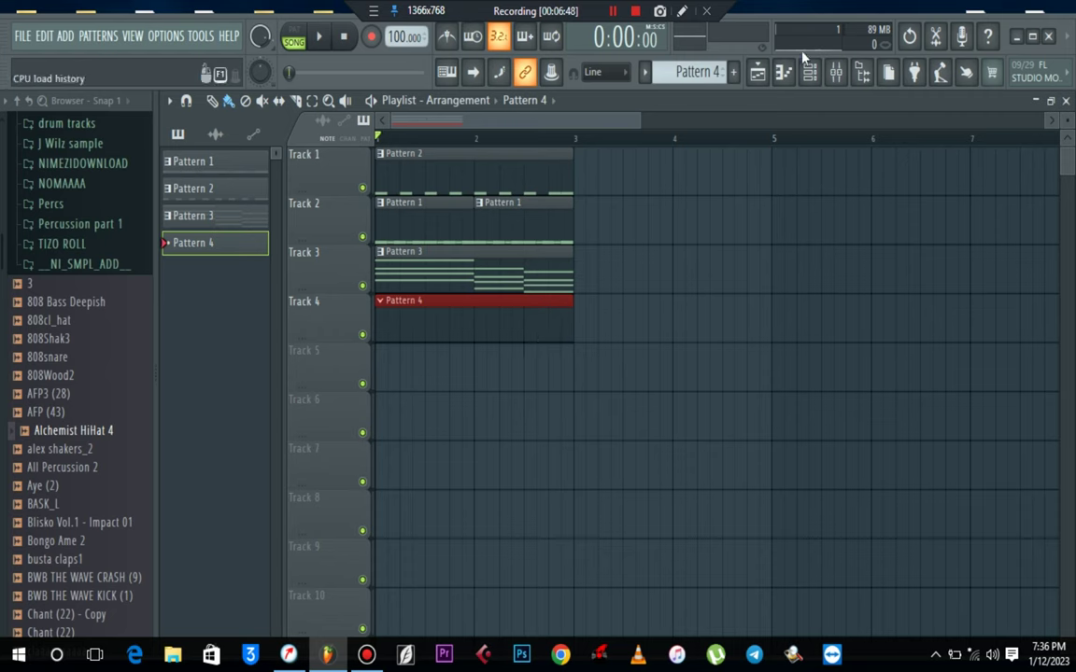
# Bring up the channel rack and expand the installed generator plugins in the browser's plugin database.
pyautogui.click(810, 75)
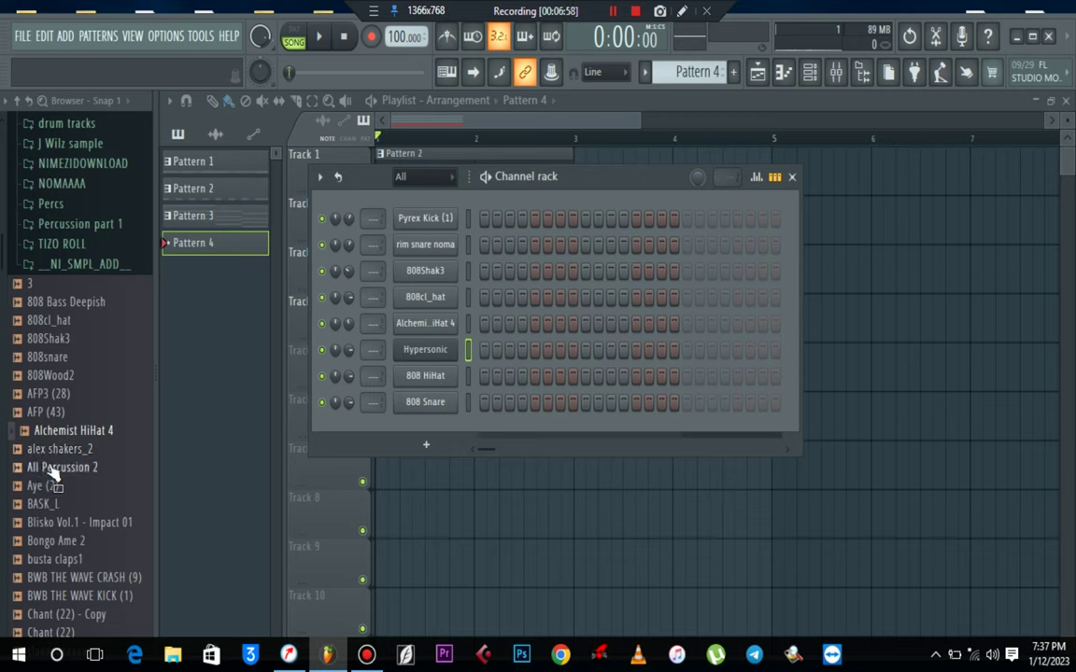
pyautogui.scroll(8, 64, 288)
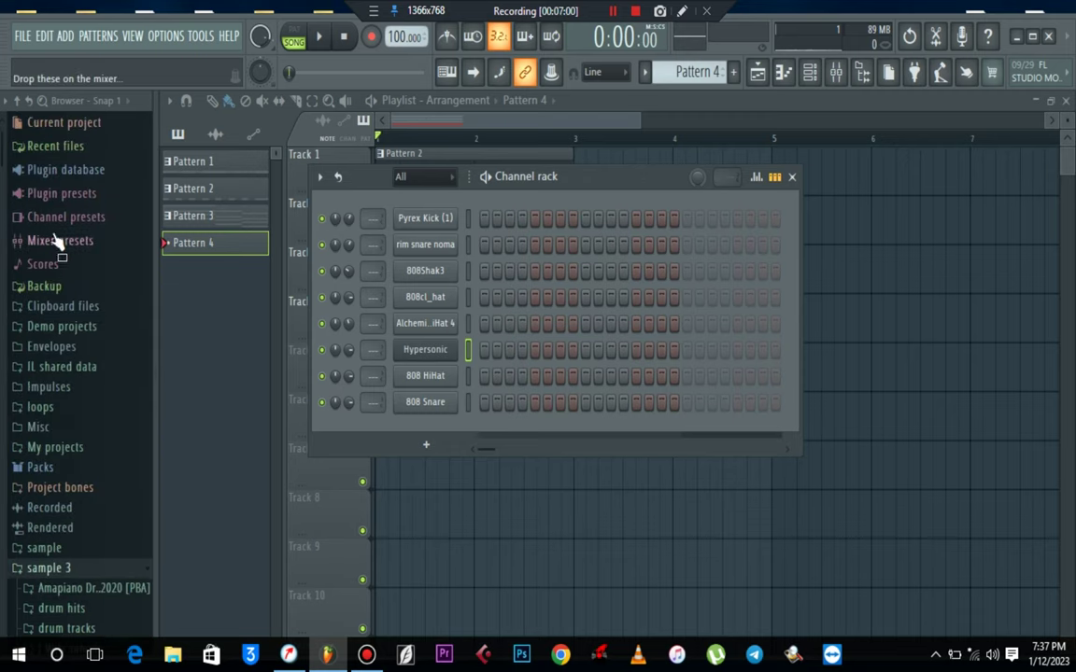
pyautogui.click(45, 171)
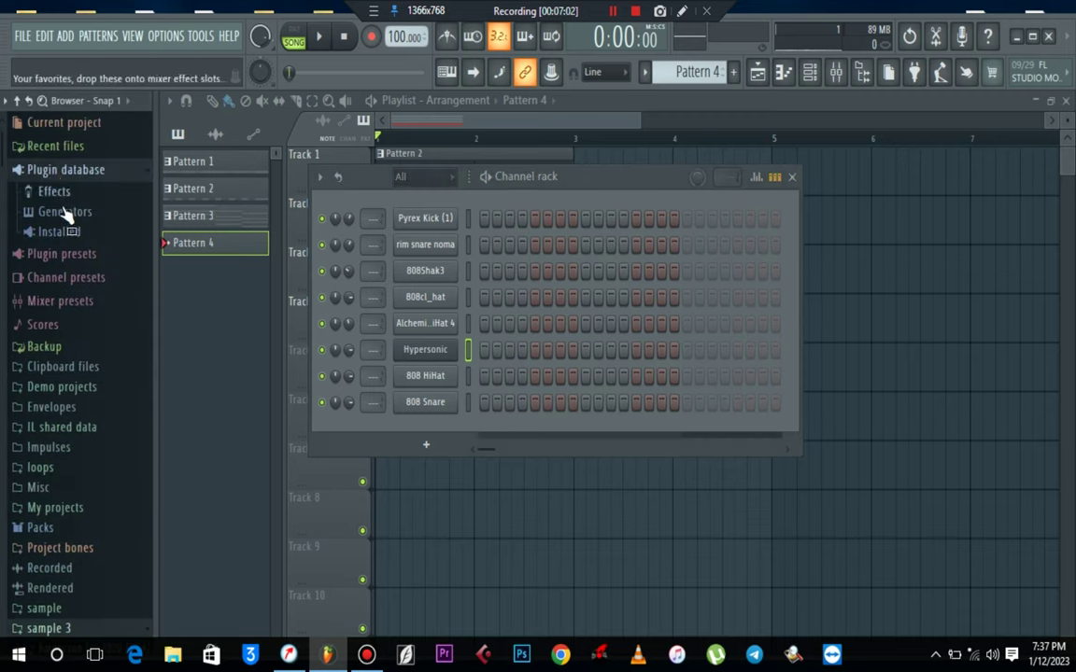
pyautogui.click(61, 232)
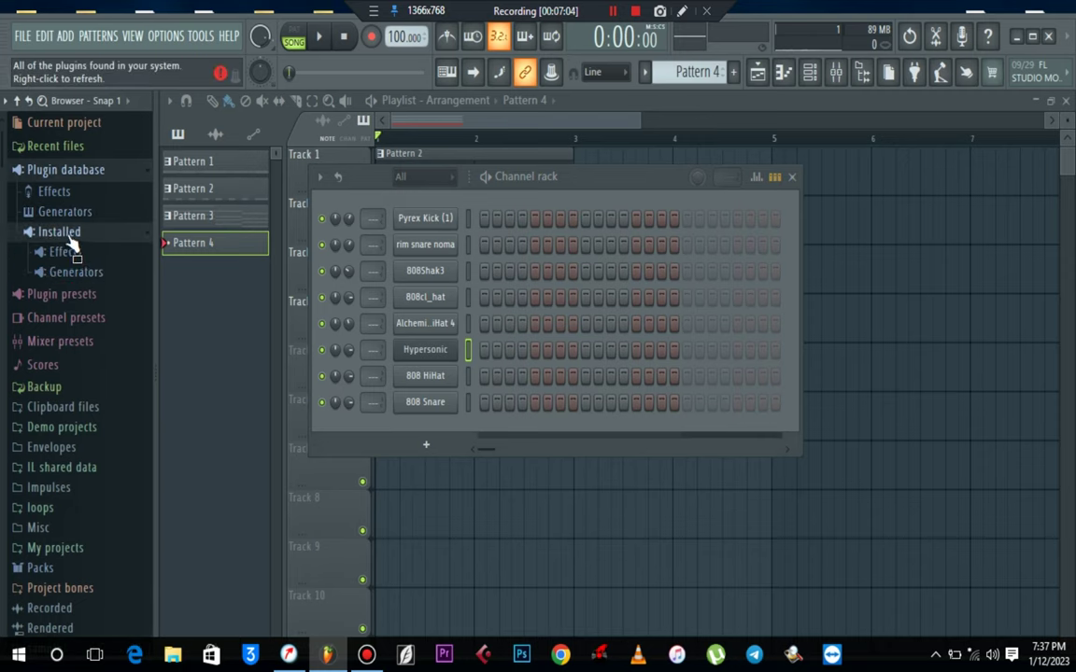
pyautogui.click(75, 273)
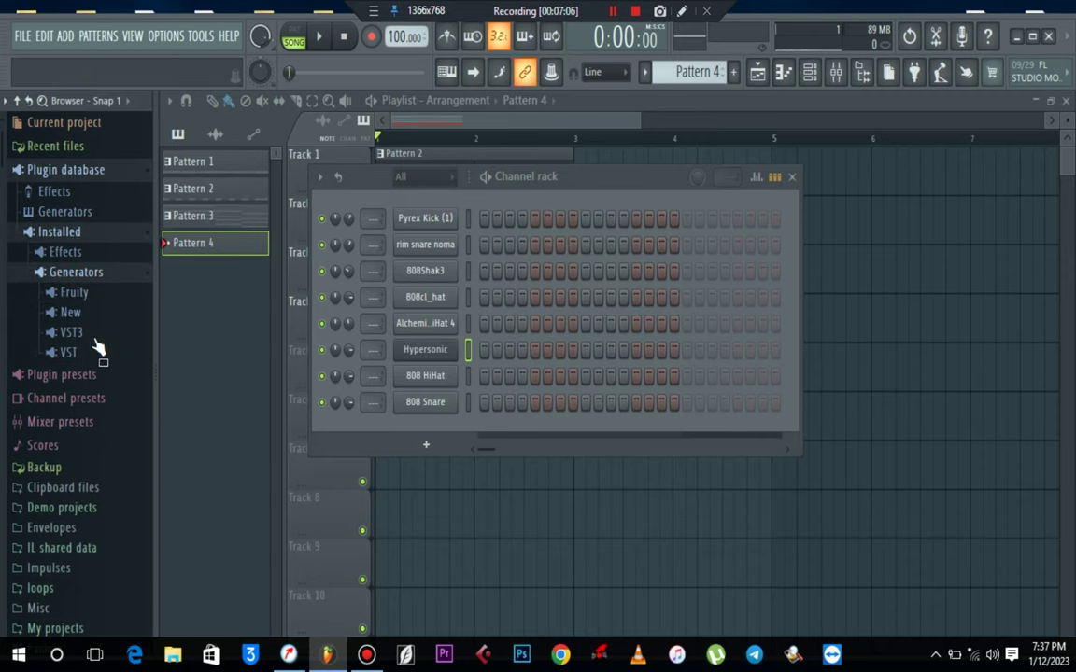
pyautogui.click(74, 335)
pyautogui.scroll(-5, 84, 372)
pyautogui.scroll(5, 84, 372)
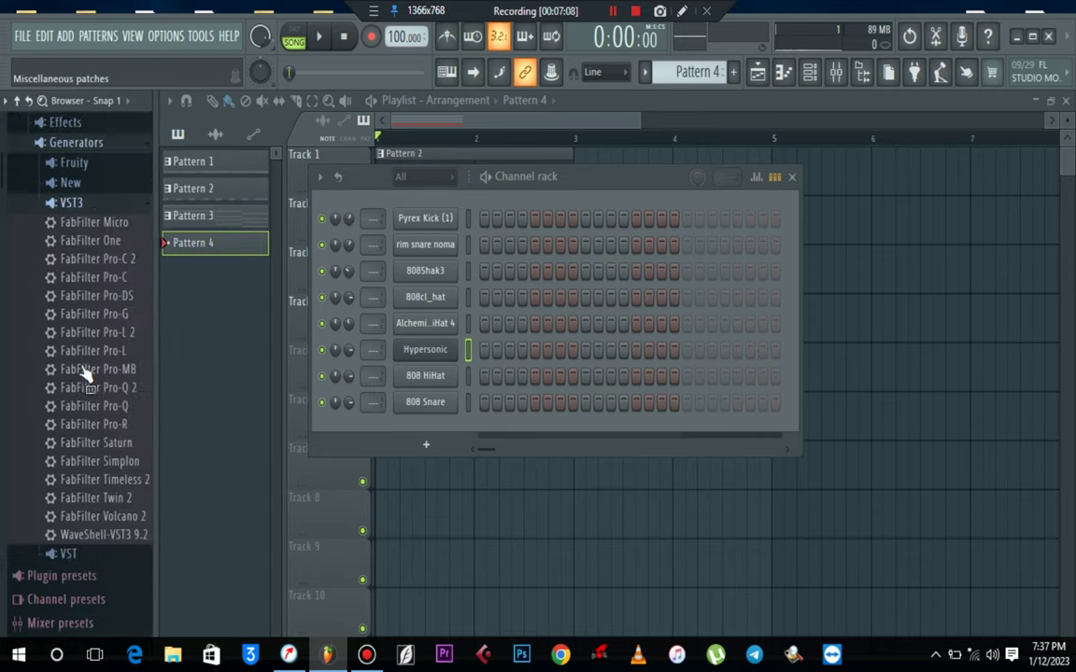
pyautogui.click(74, 205)
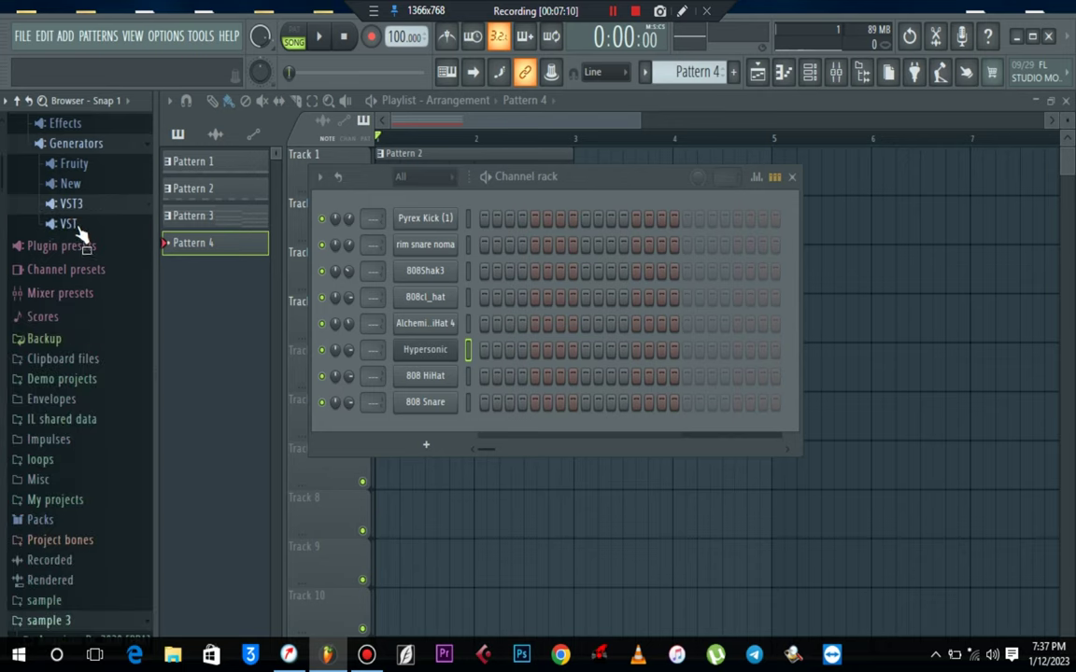
# Add Nexus from the installed VST generators to the channel rack, below the Hypersonic channel.
pyautogui.click(73, 223)
pyautogui.scroll(-3, 105, 353)
pyautogui.scroll(-15, 103, 359)
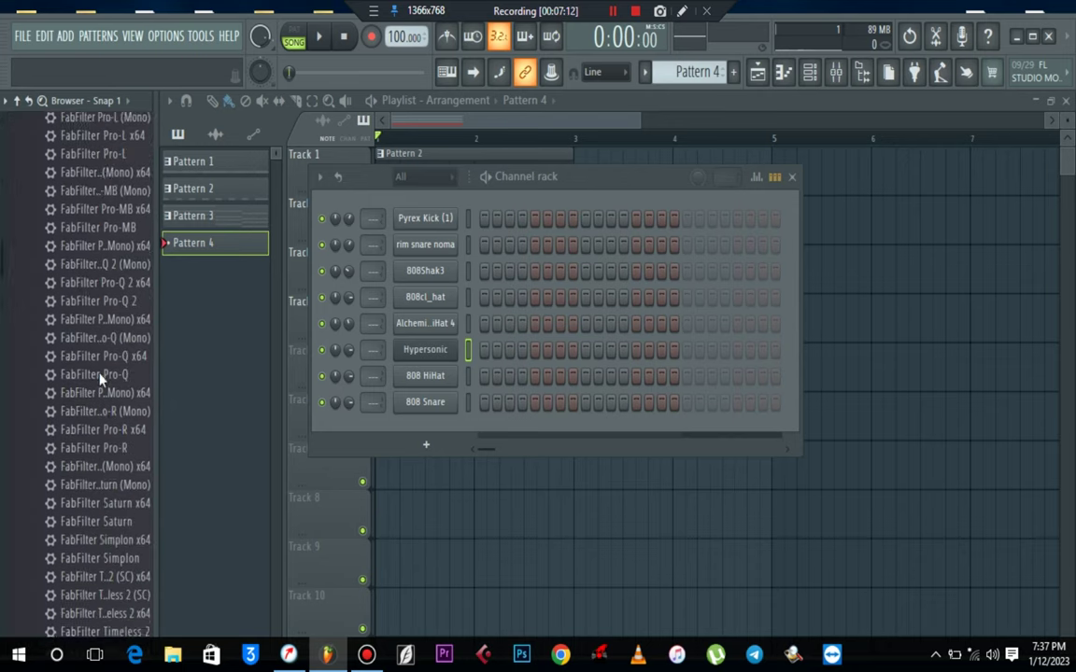
pyautogui.scroll(-8, 98, 381)
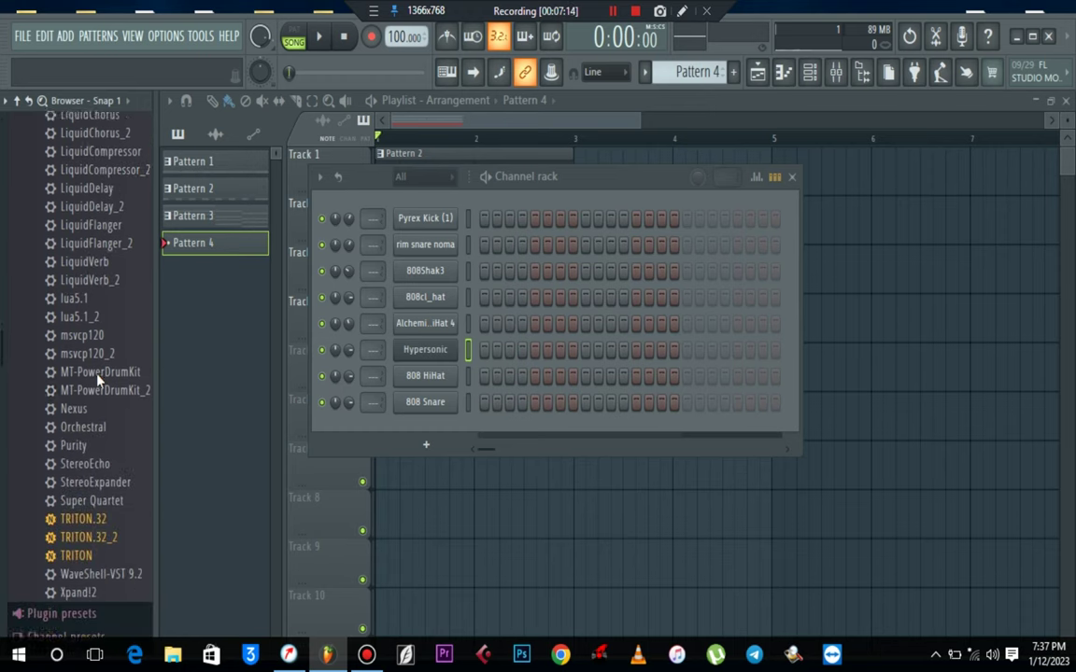
pyautogui.moveTo(86, 399); pyautogui.dragTo(91, 402)
pyautogui.moveTo(419, 376)
pyautogui.mouseDown()
pyautogui.moveTo(439, 365)
pyautogui.moveTo(439, 403)
pyautogui.moveTo(439, 374)
pyautogui.mouseUp()
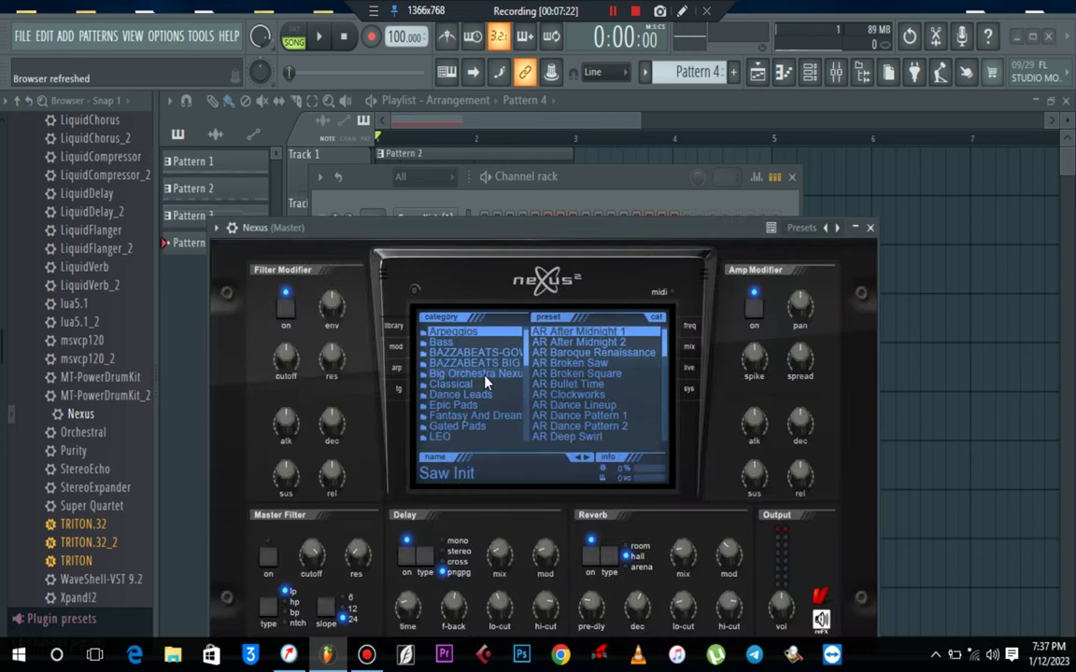
# Load the PL Mute Guitars 1 preset from the Plucked category in Nexus and close the plugin window.
pyautogui.moveTo(528, 366); pyautogui.dragTo(535, 436)
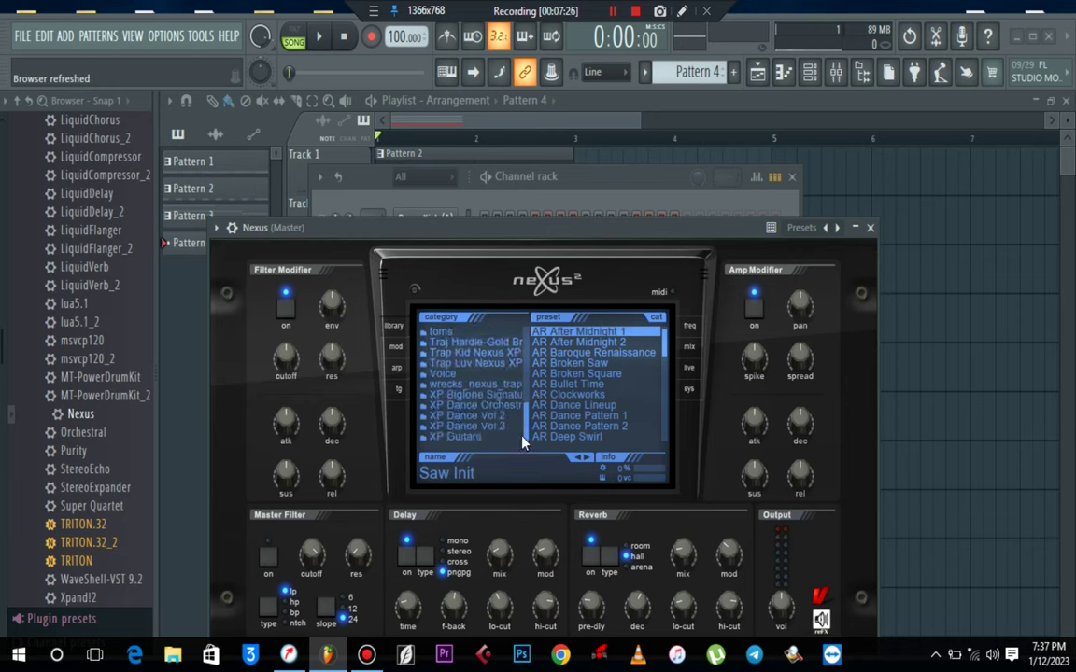
pyautogui.click(475, 437)
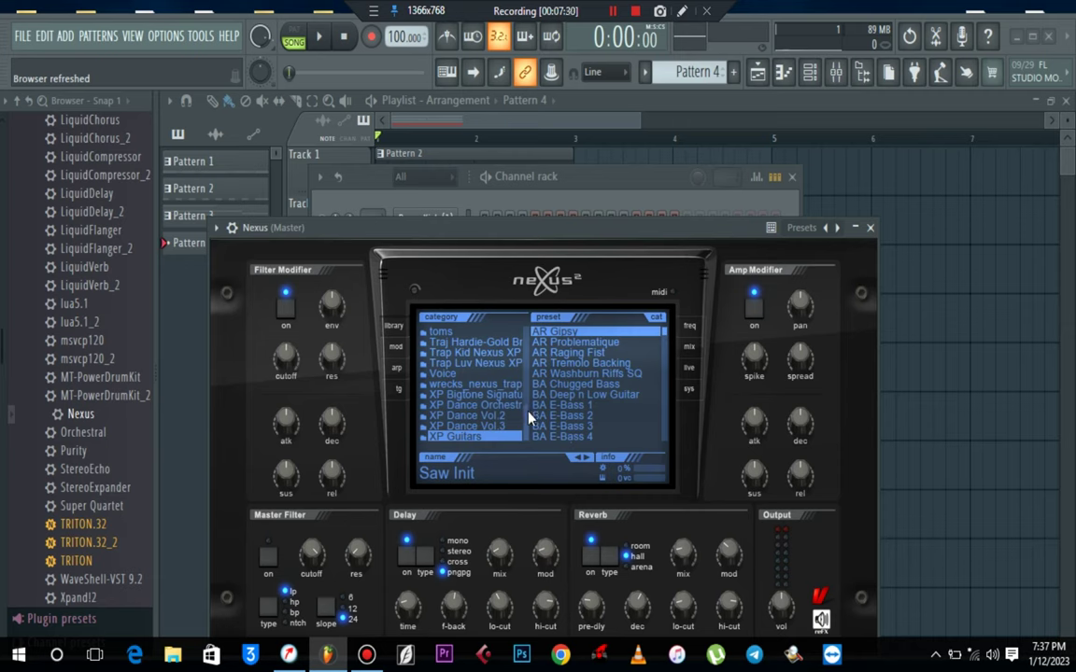
pyautogui.moveTo(529, 417); pyautogui.dragTo(524, 368)
pyautogui.click(458, 394)
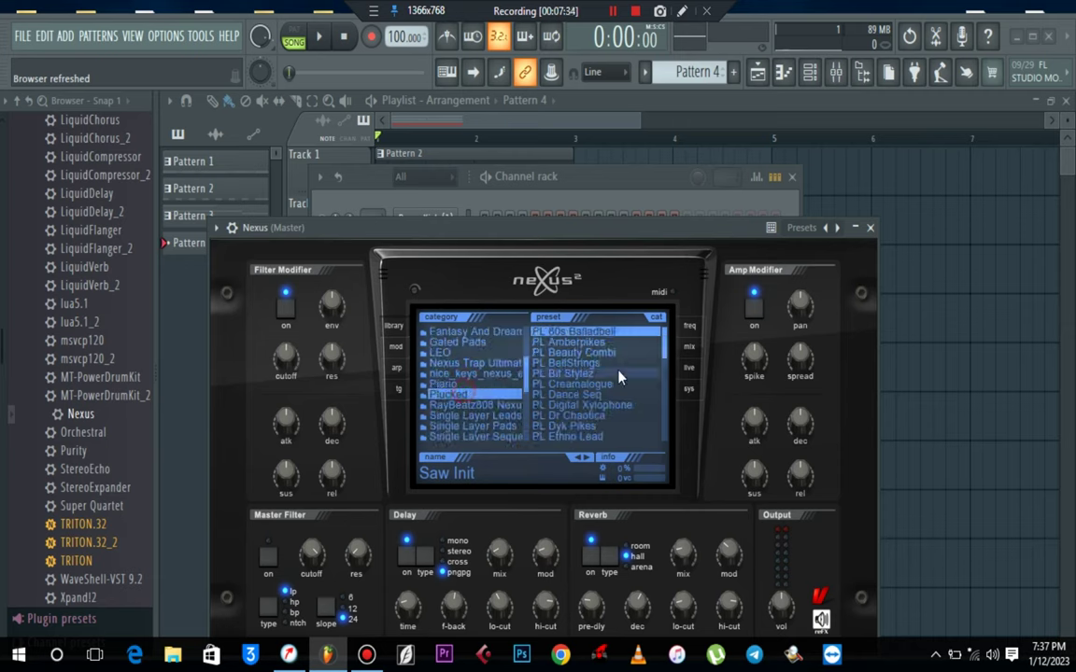
pyautogui.scroll(-10, 666, 372)
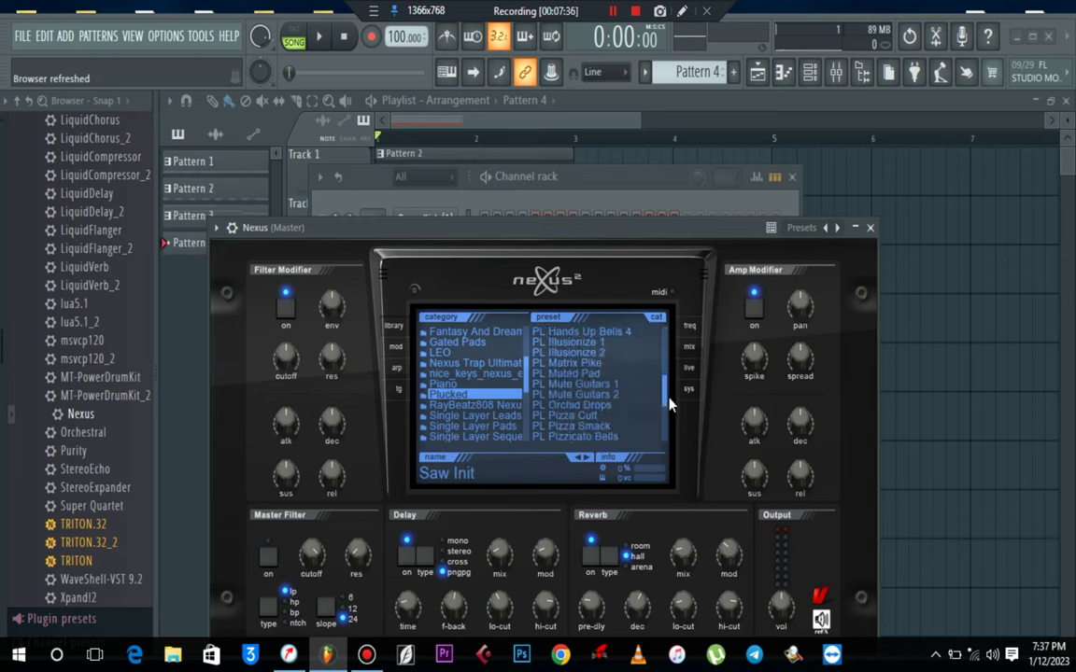
pyautogui.click(586, 396)
pyautogui.click(580, 384)
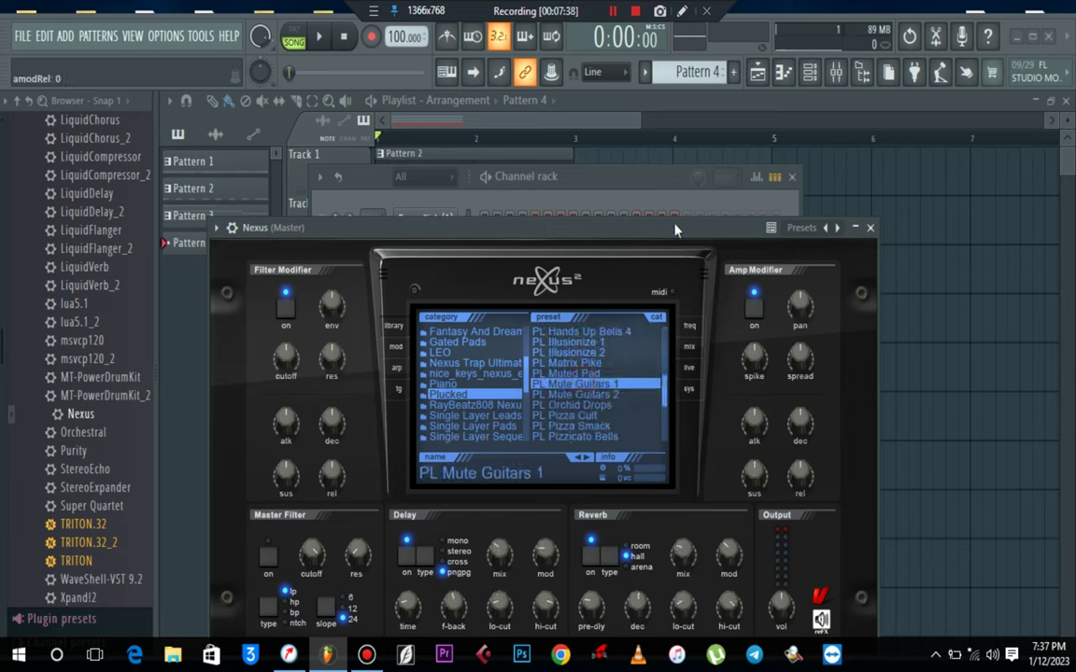
pyautogui.click(632, 182)
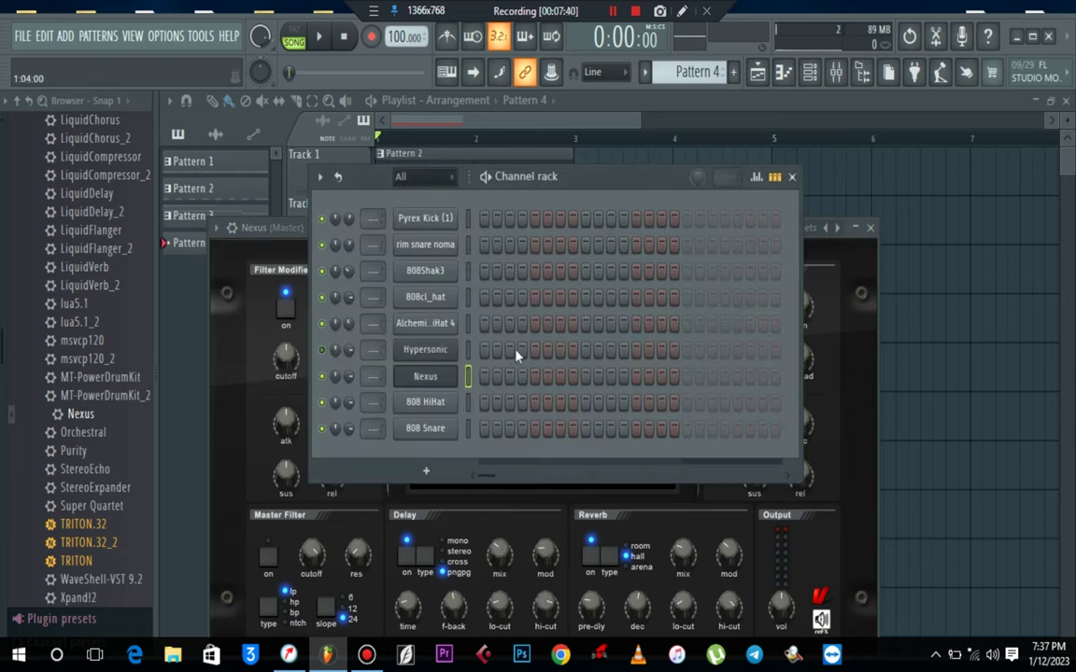
pyautogui.click(870, 229)
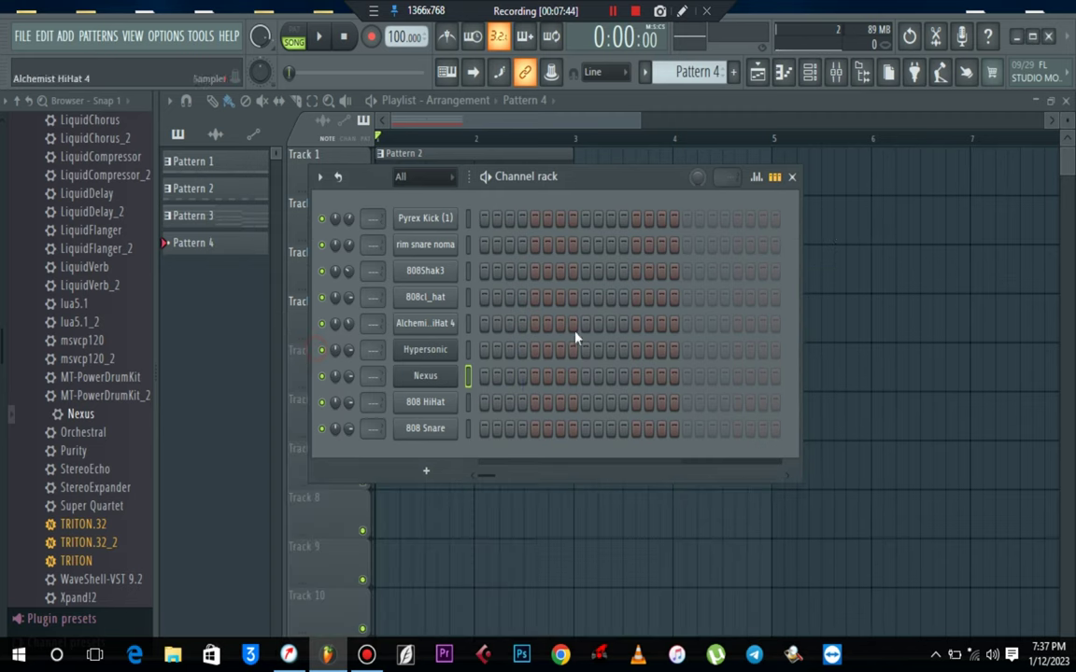
# Play the song from the playlist and open the piano roll of the Nexus channel in Pattern 4.
pyautogui.press('F6')
pyautogui.press('space')
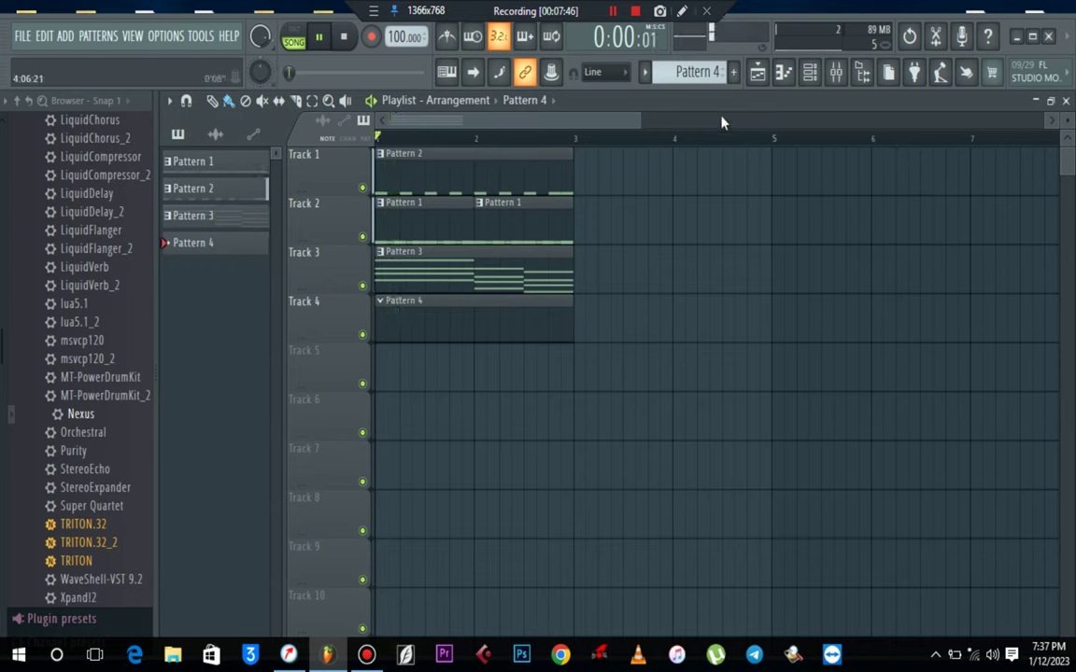
pyautogui.click(808, 74)
pyautogui.press('space')
pyautogui.rightClick(424, 375)
pyautogui.click(480, 377)
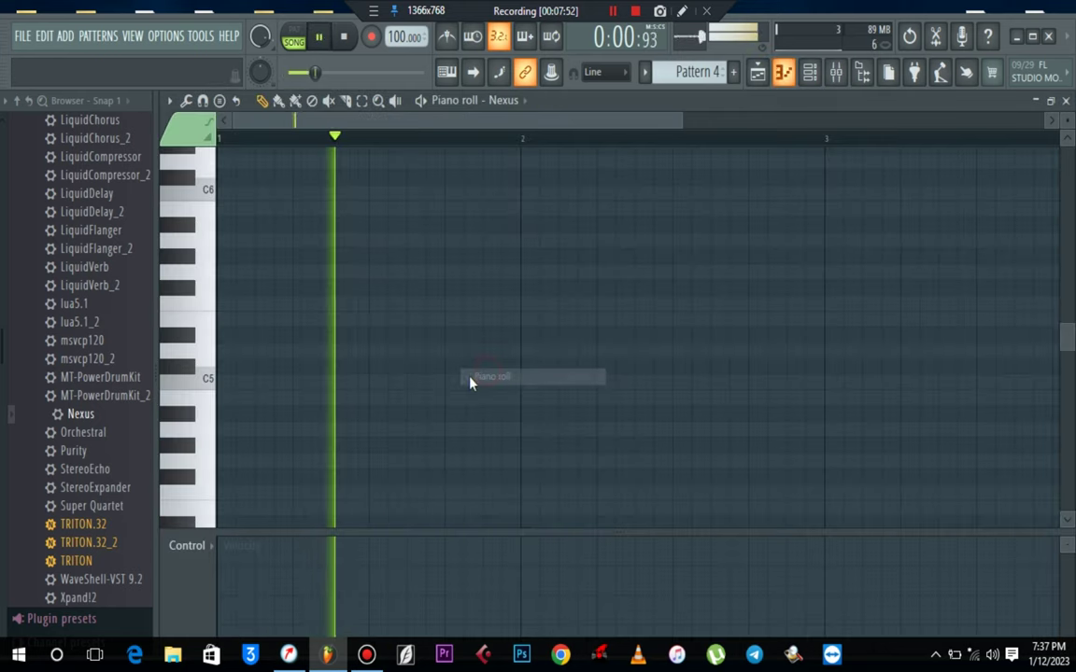
# Draw one-step C5 notes on steps 1, 2 and 4 of bar 1 while checking them against the song.
pyautogui.moveTo(310, 388)
pyautogui.mouseDown()
pyautogui.moveTo(238, 390)
pyautogui.moveTo(209, 492)
pyautogui.moveTo(192, 366)
pyautogui.mouseUp()
pyautogui.press('space')
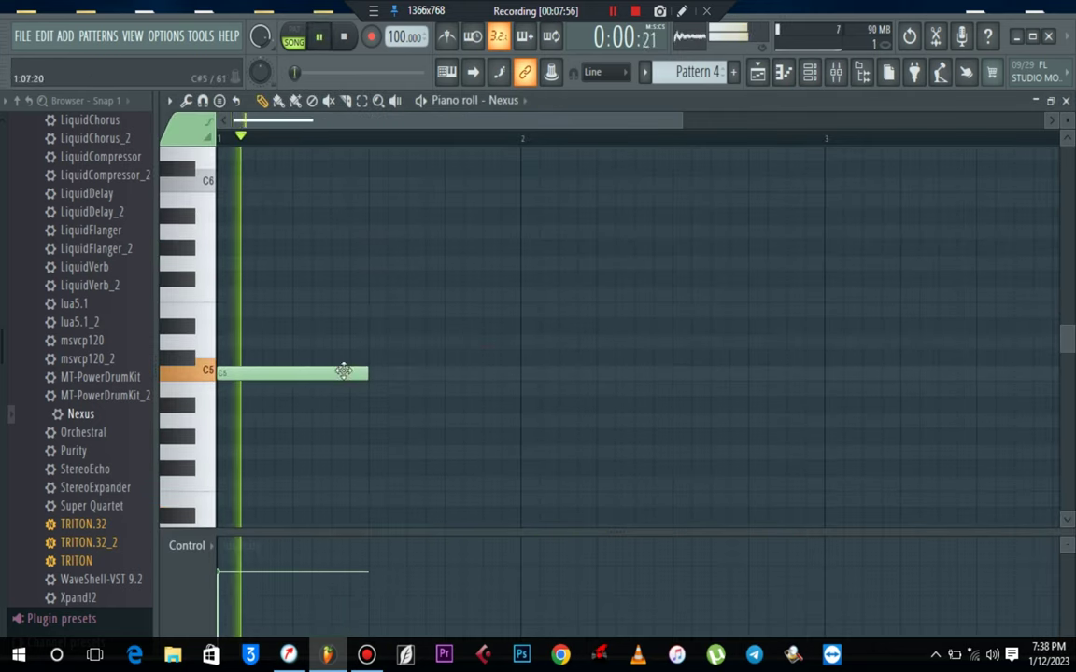
pyautogui.moveTo(367, 373); pyautogui.dragTo(234, 374)
pyautogui.press('space')
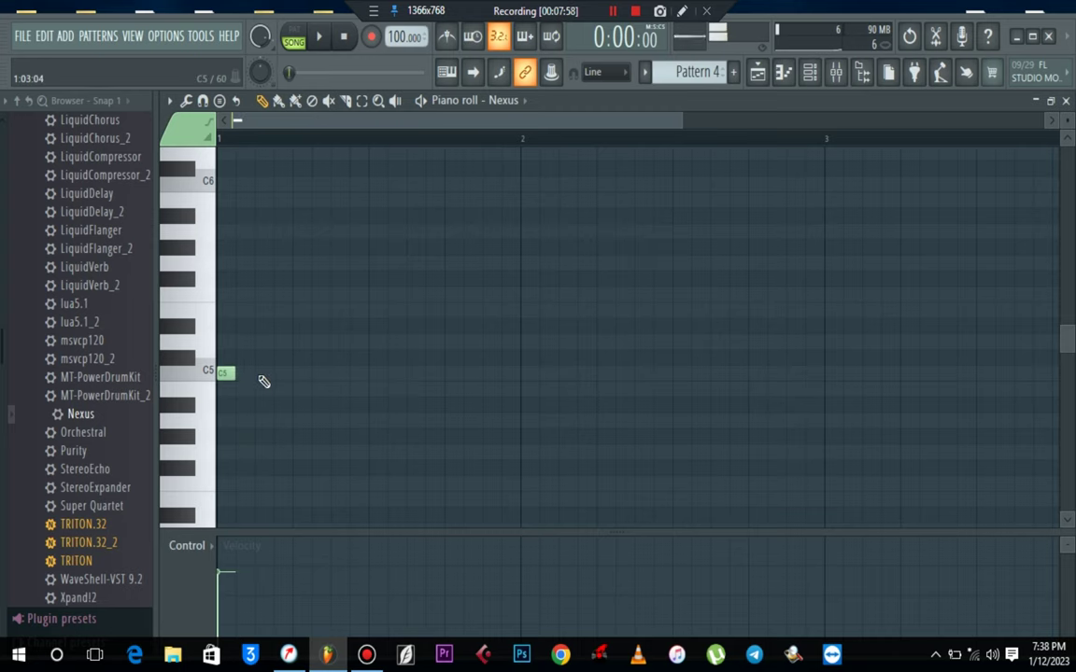
pyautogui.press('space')
pyautogui.click(278, 374)
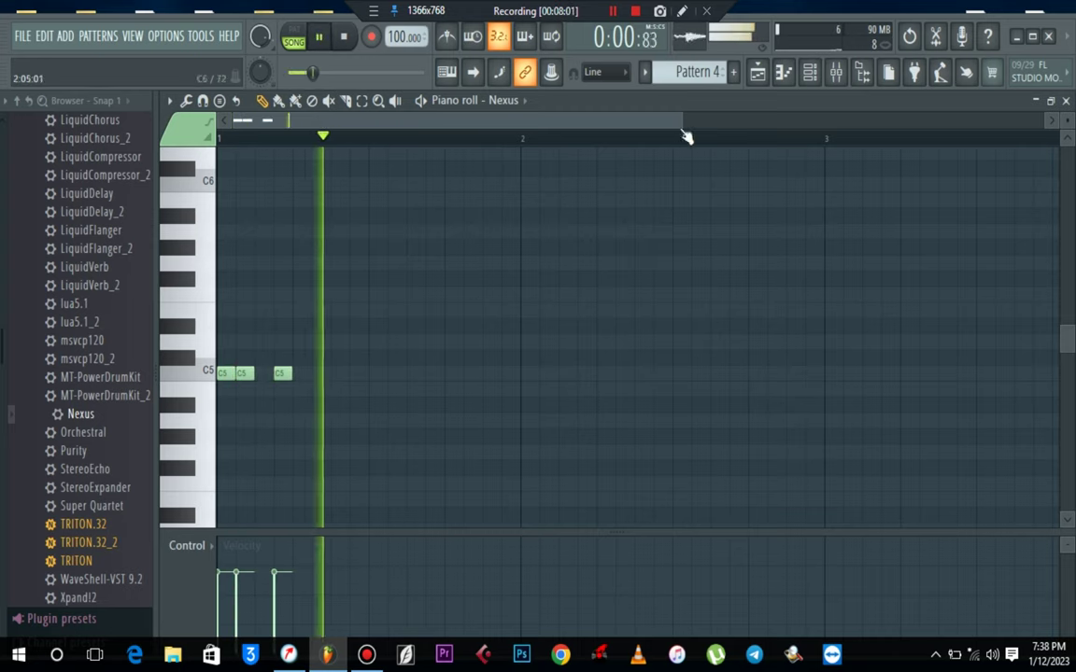
# Stop playback, lower the Nexus delay mix to 22 and return to the piano roll.
pyautogui.click(809, 72)
pyautogui.press('space')
pyautogui.click(427, 376)
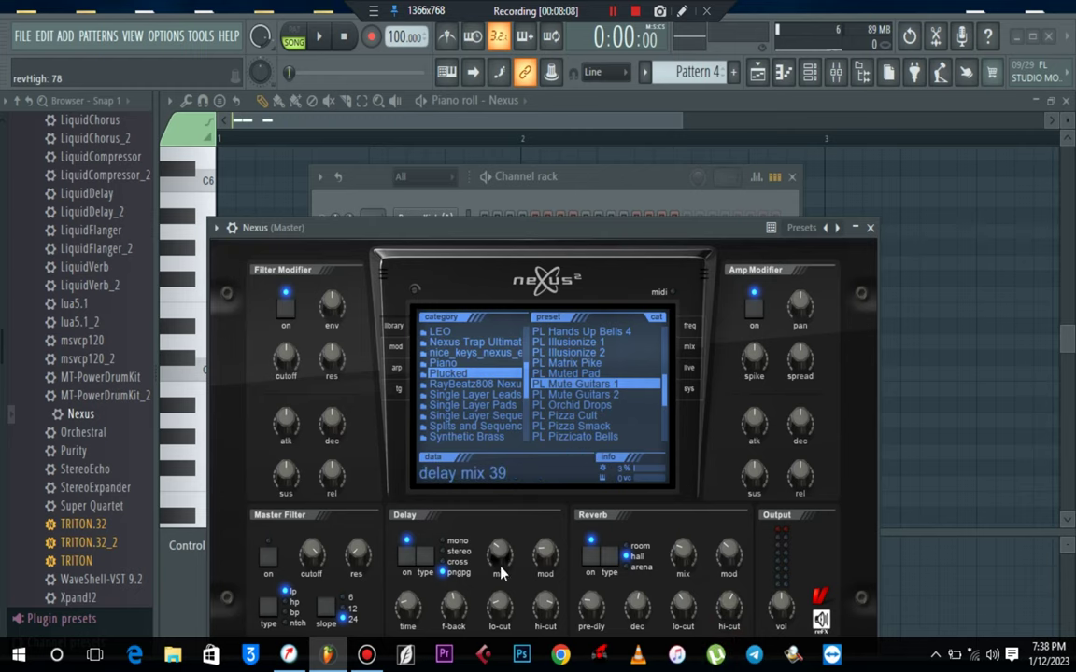
pyautogui.moveTo(498, 562); pyautogui.dragTo(500, 580)
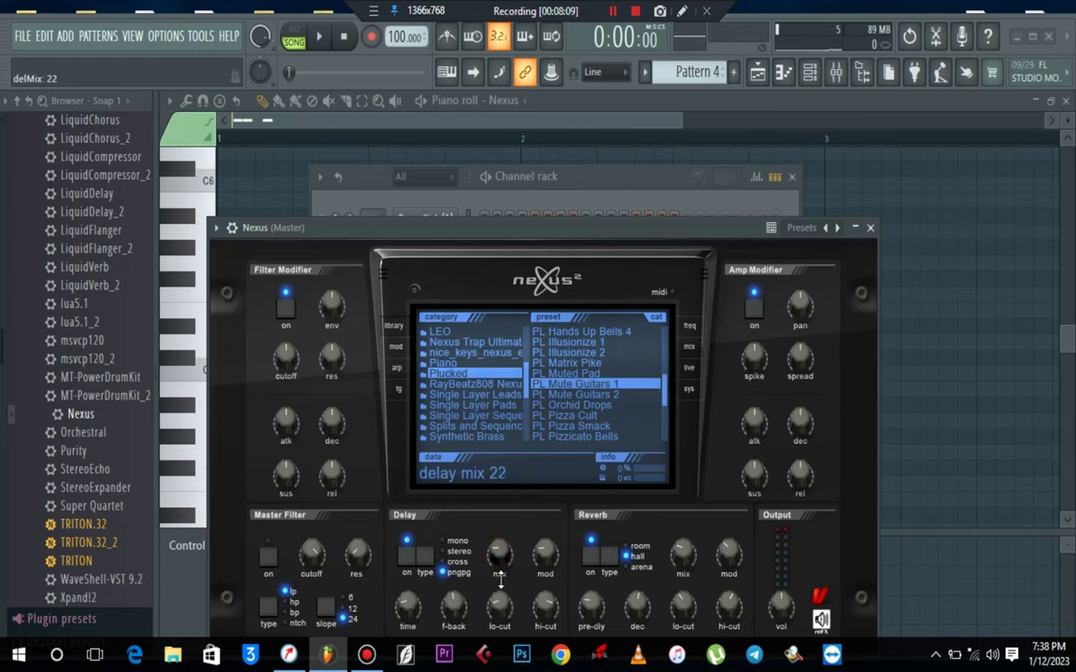
pyautogui.click(870, 228)
pyautogui.press('F6')
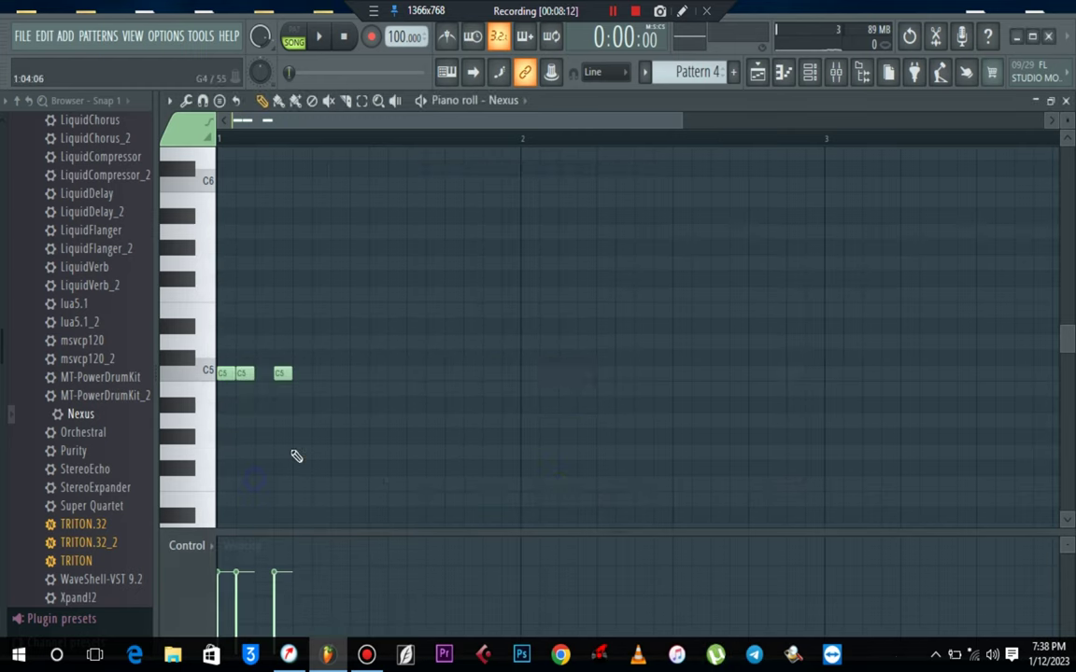
# Add a one-step C5 note on step 6 and a G5 note on step 7 of bar 1, replaying the song.
pyautogui.press('space')
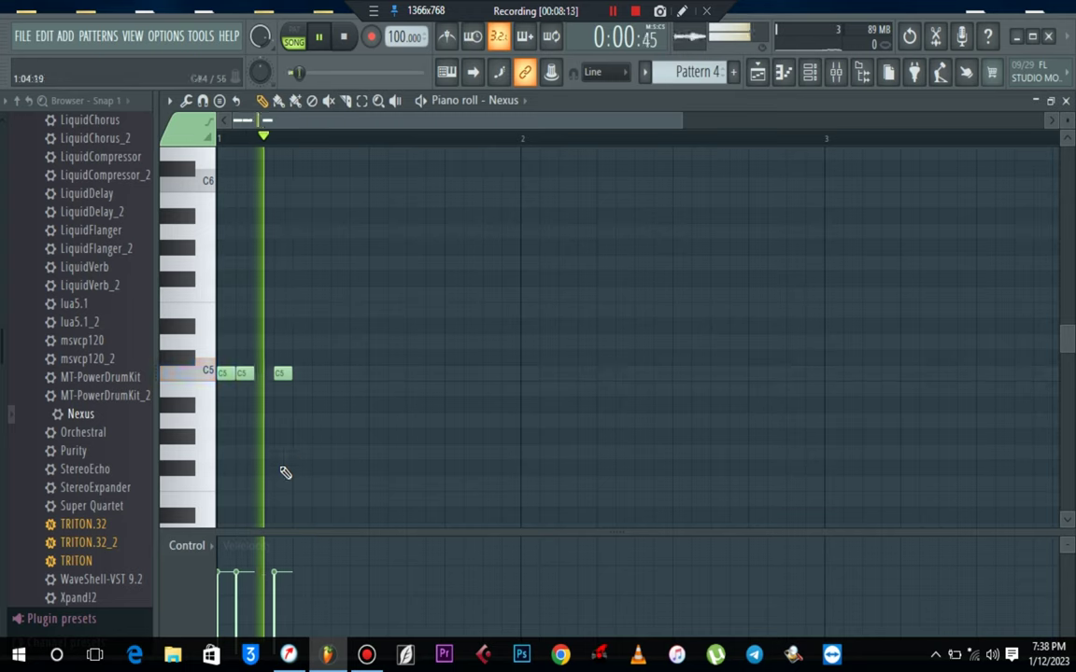
pyautogui.click(336, 374)
pyautogui.moveTo(358, 380); pyautogui.dragTo(339, 378)
pyautogui.press('space')
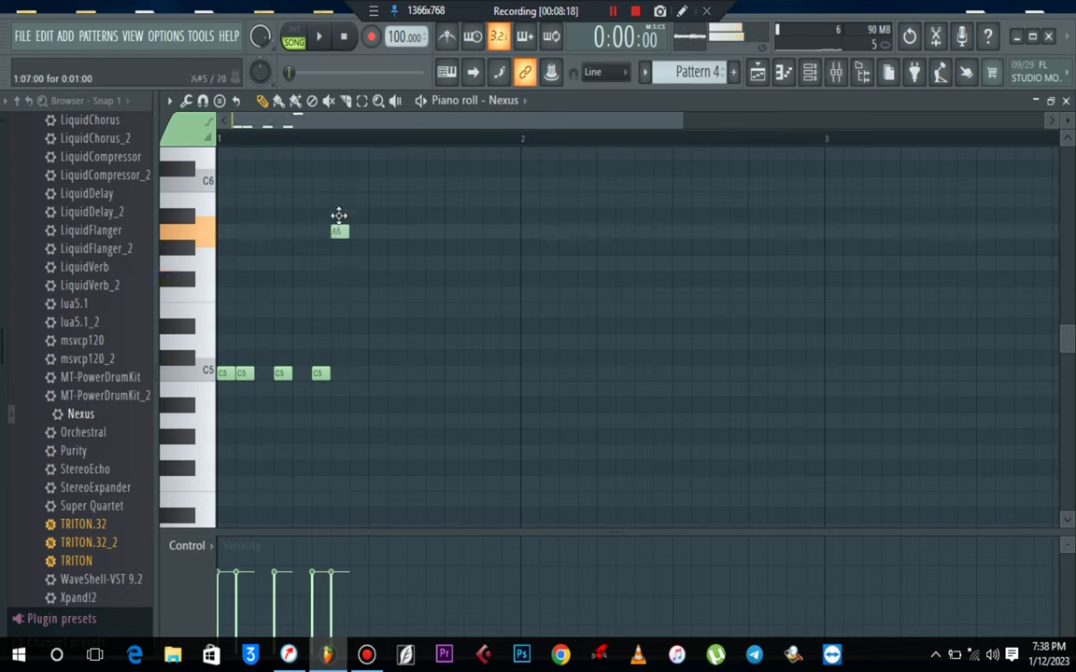
pyautogui.press('space')
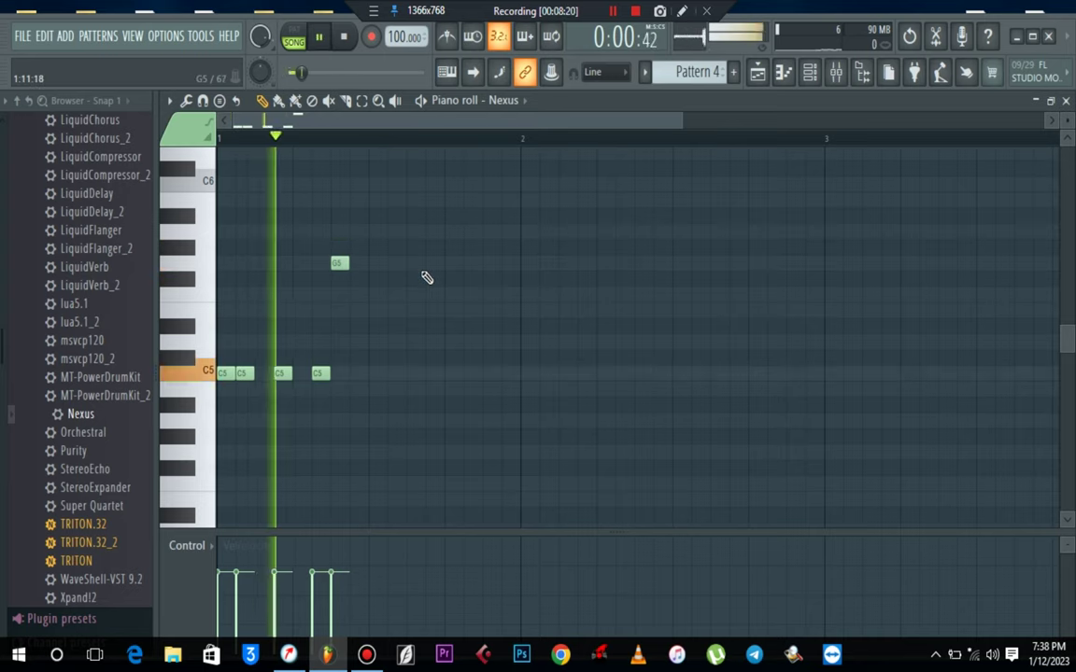
# Add C5 notes on steps 11, 12 and 14 and a G5 note on step 15 of bar 1.
pyautogui.click(412, 373)
pyautogui.click(431, 374)
pyautogui.click(484, 374)
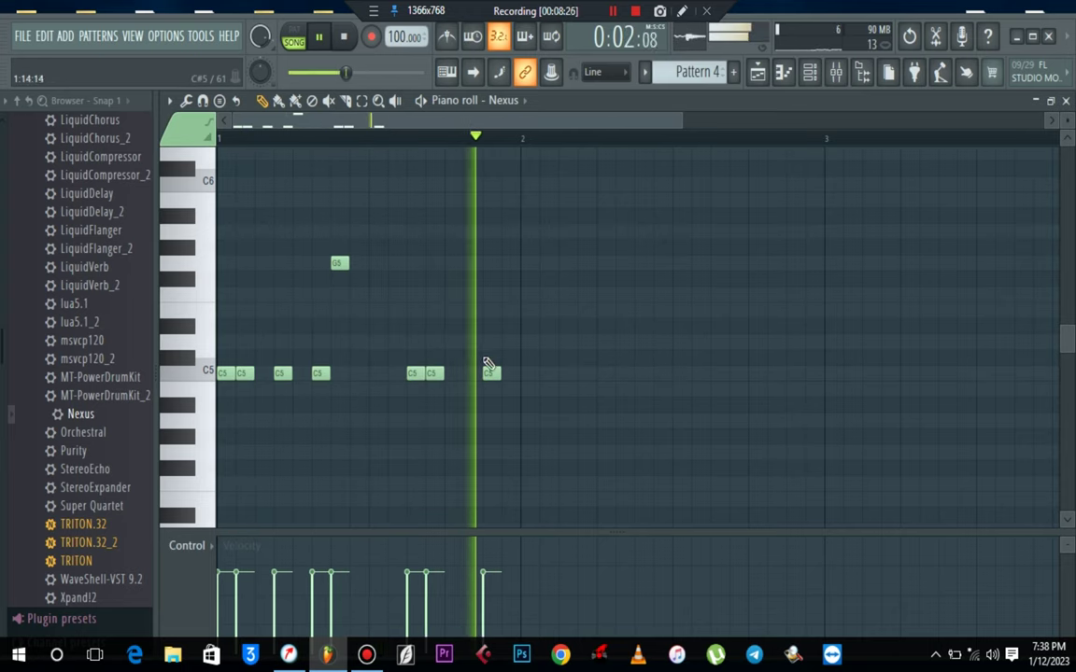
pyautogui.moveTo(484, 373); pyautogui.dragTo(477, 374)
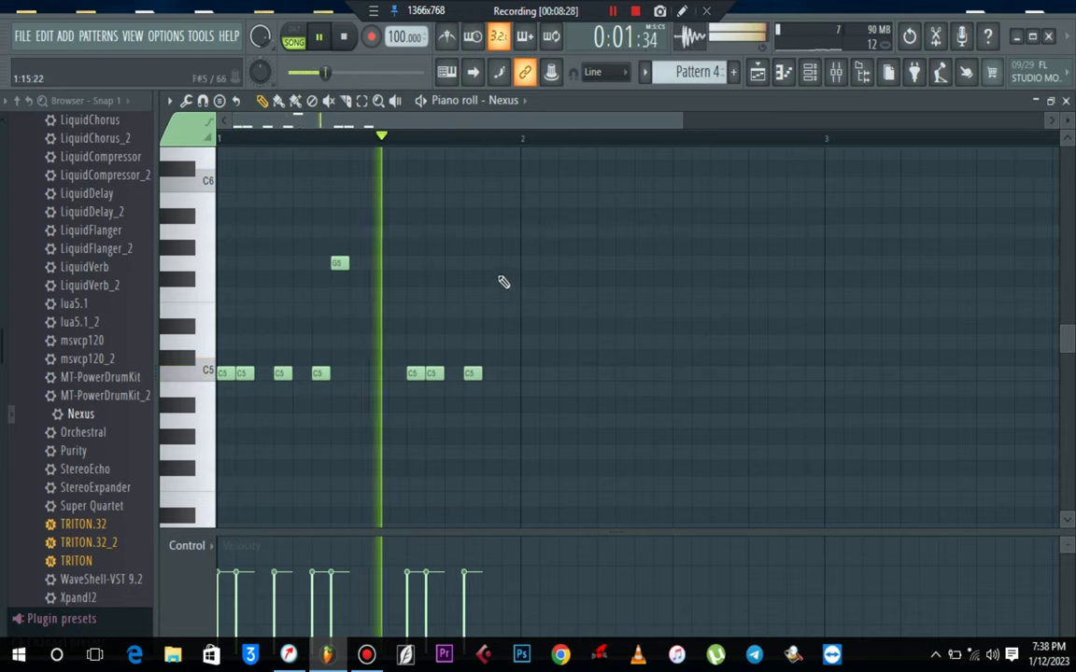
pyautogui.click(487, 263)
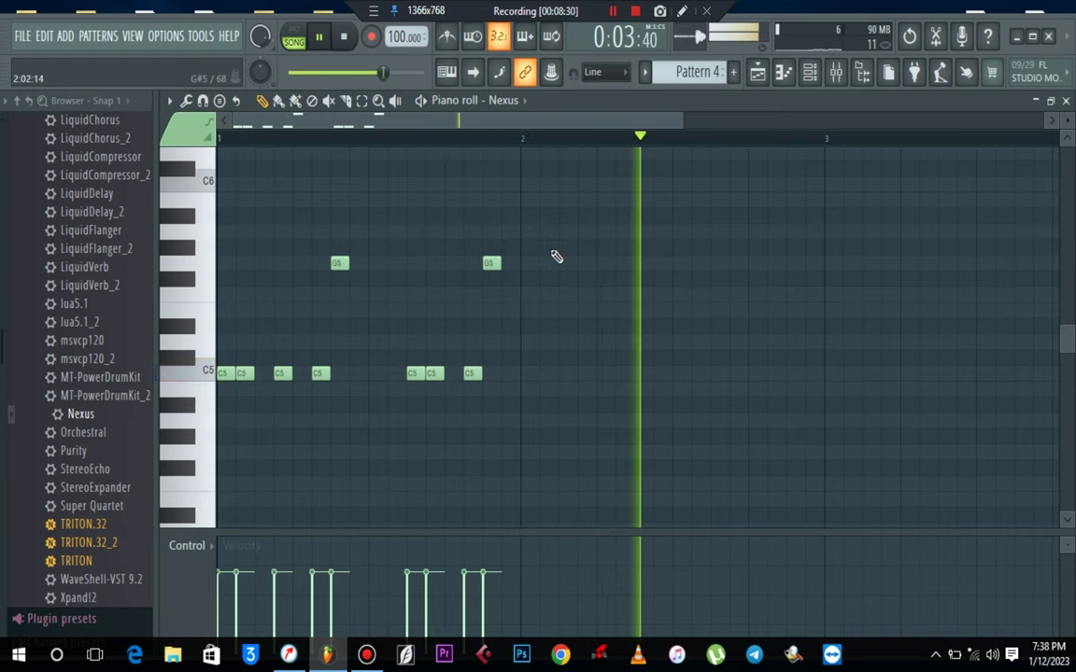
# Duplicate the bar 1 notes into bar 2, transpose the copy down to G4 and D5, and replay the song.
pyautogui.press('space')
pyautogui.moveTo(360, 356); pyautogui.dragTo(528, 463)
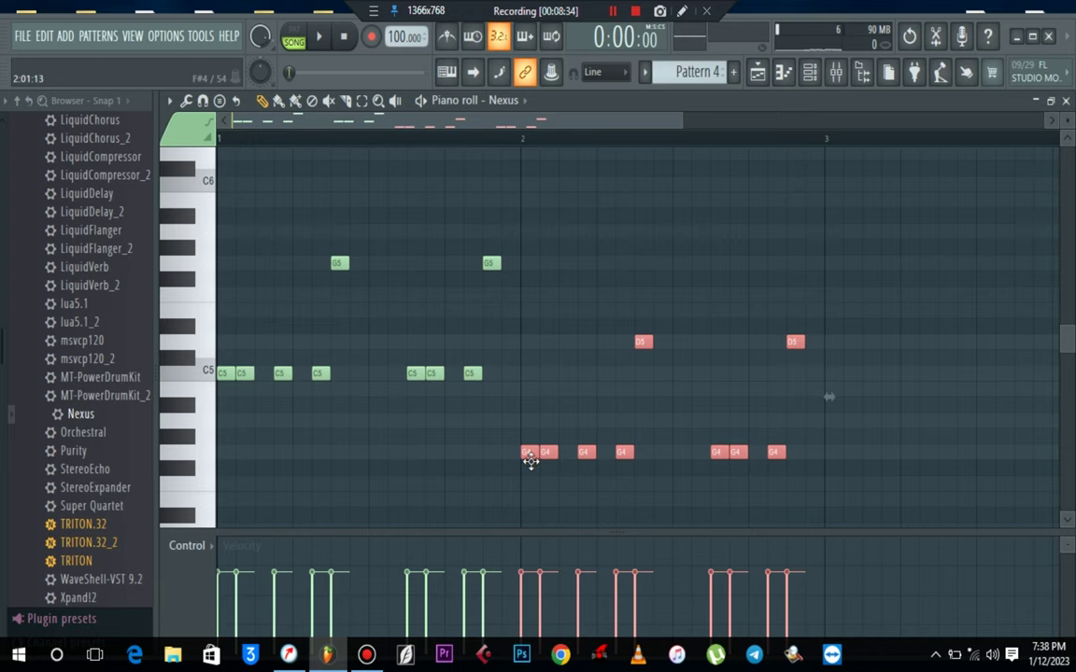
pyautogui.press('space')
# Lower the notes in the second half of bar 2 to F4 and C5, then close the piano roll.
pyautogui.moveTo(882, 274); pyautogui.dragTo(715, 486)
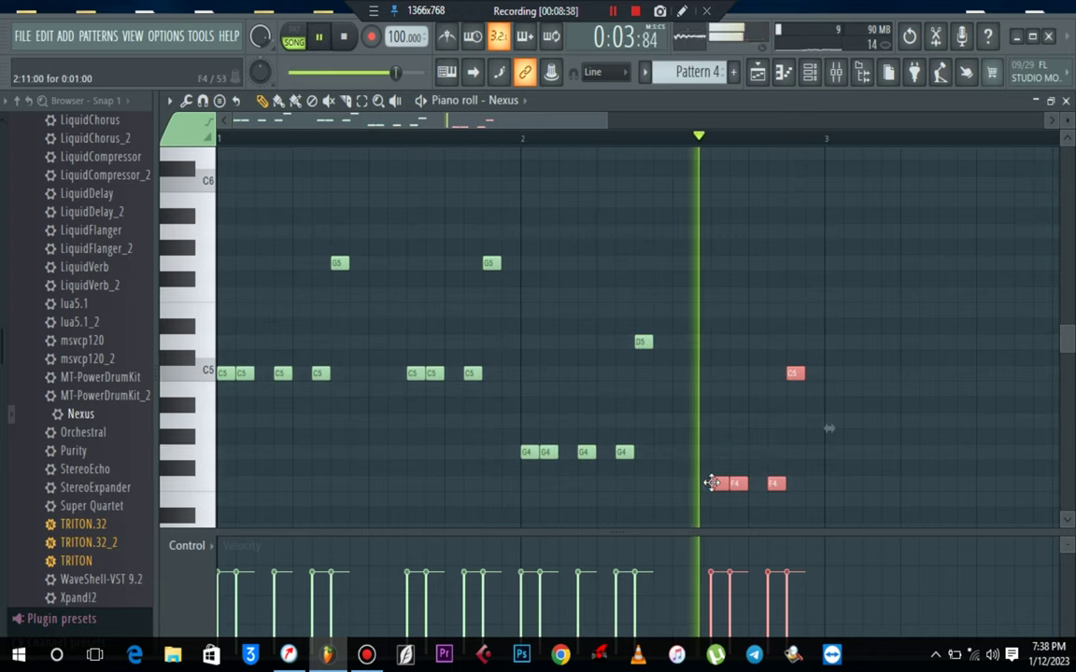
pyautogui.rightClick(936, 366)
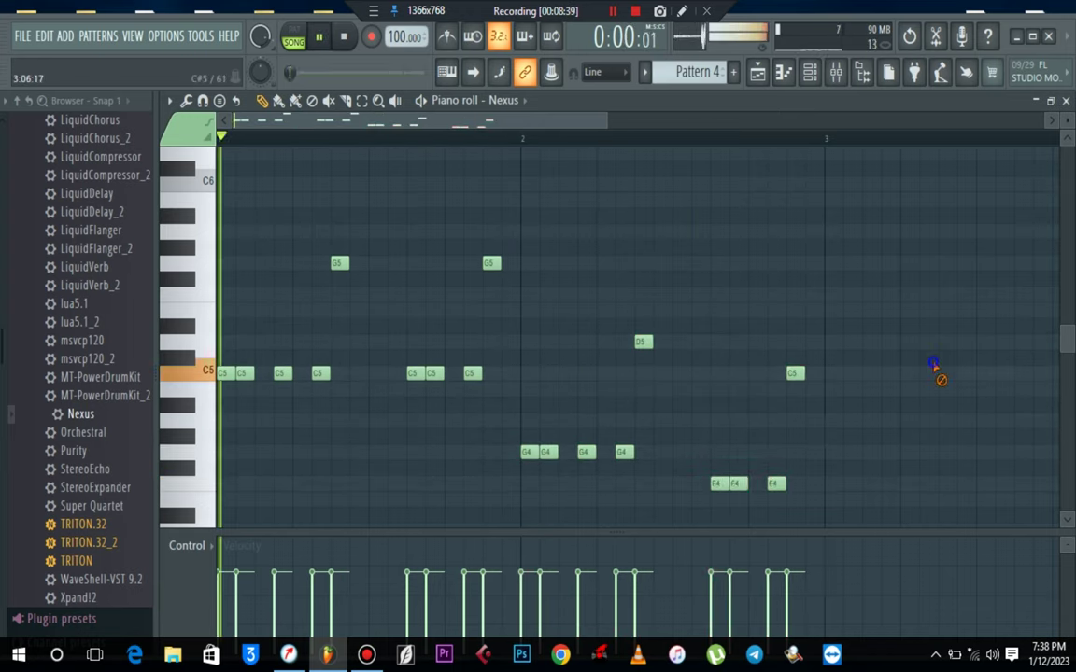
pyautogui.click(1066, 101)
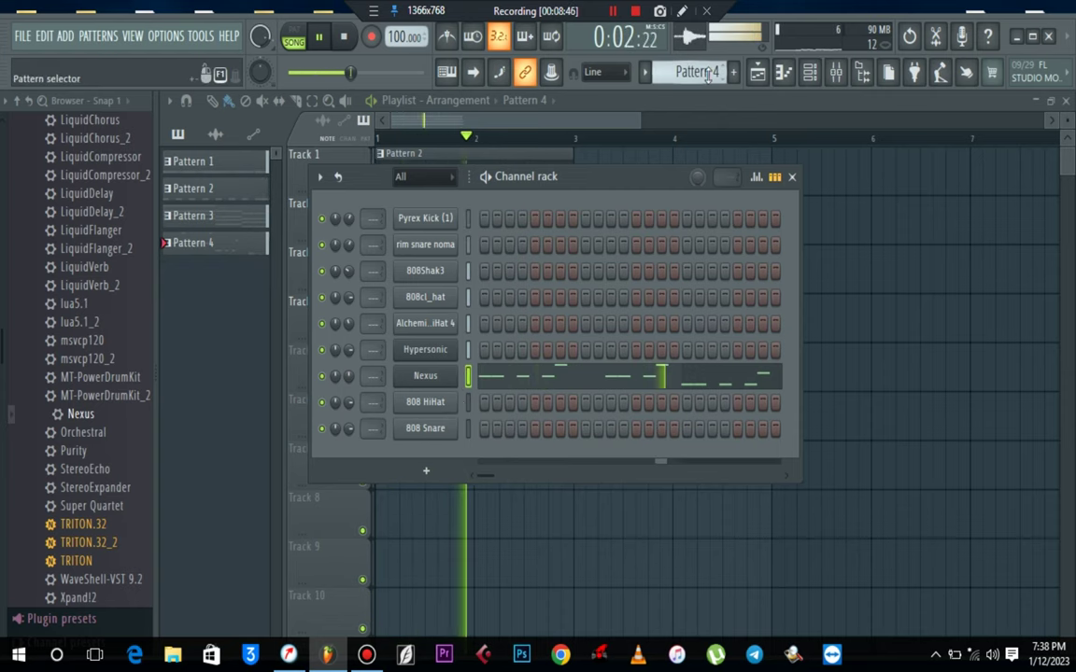
# Switch to the empty Pattern 5, stop playback, and replace the 808 HiHat channel with the Orchestral plugin.
pyautogui.scroll(1, 708, 75)
pyautogui.press('space')
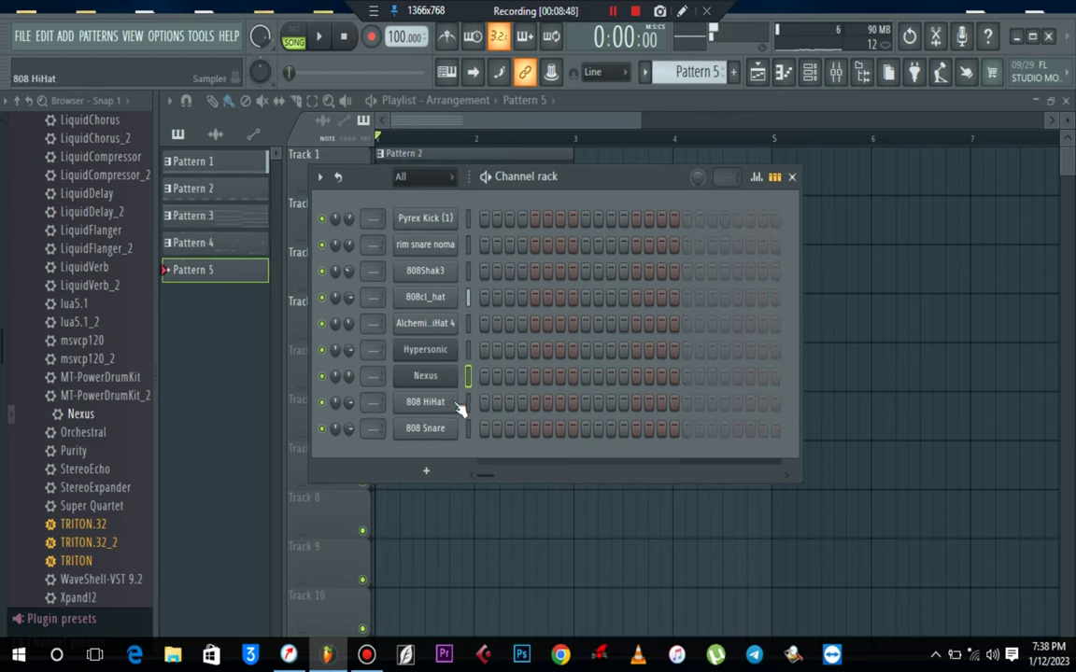
pyautogui.rightClick(431, 408)
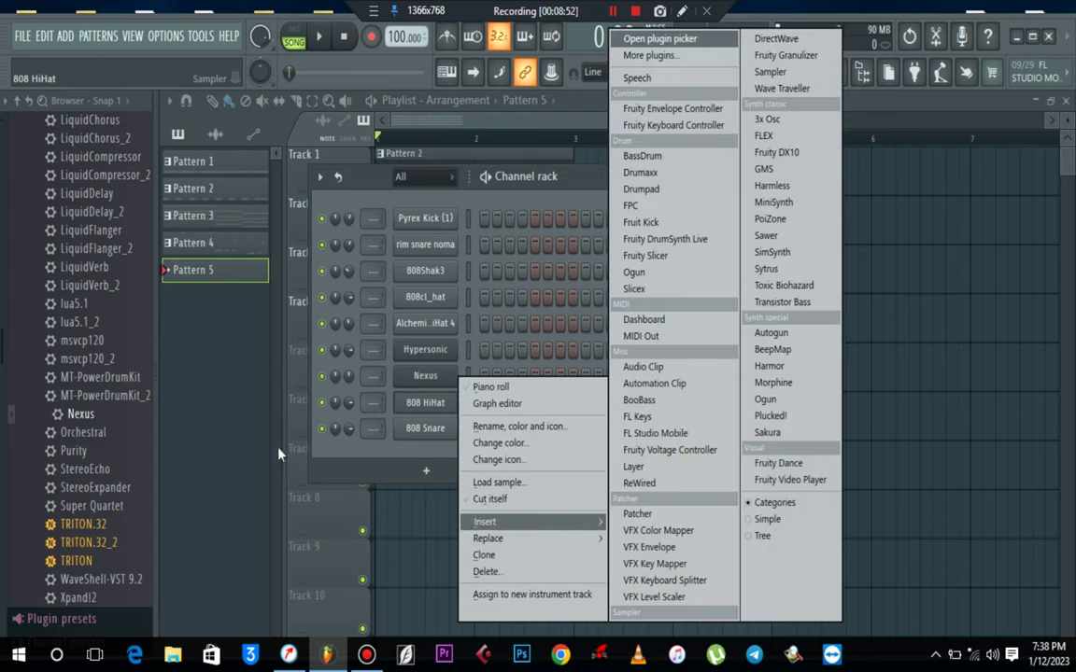
pyautogui.moveTo(75, 443); pyautogui.dragTo(87, 437)
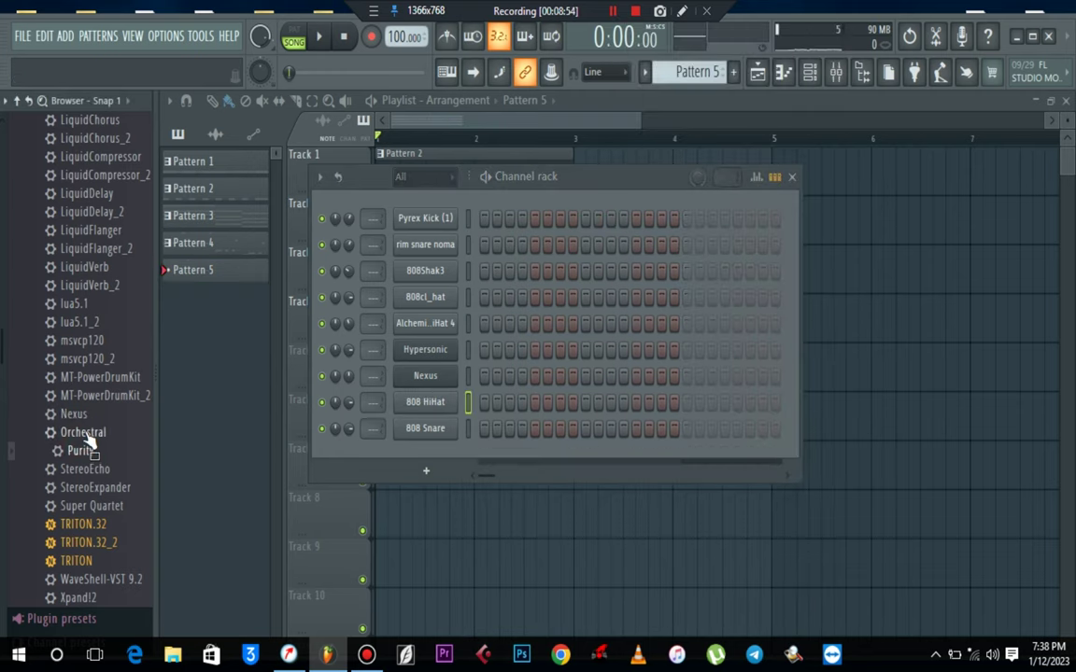
pyautogui.moveTo(386, 408); pyautogui.dragTo(433, 402)
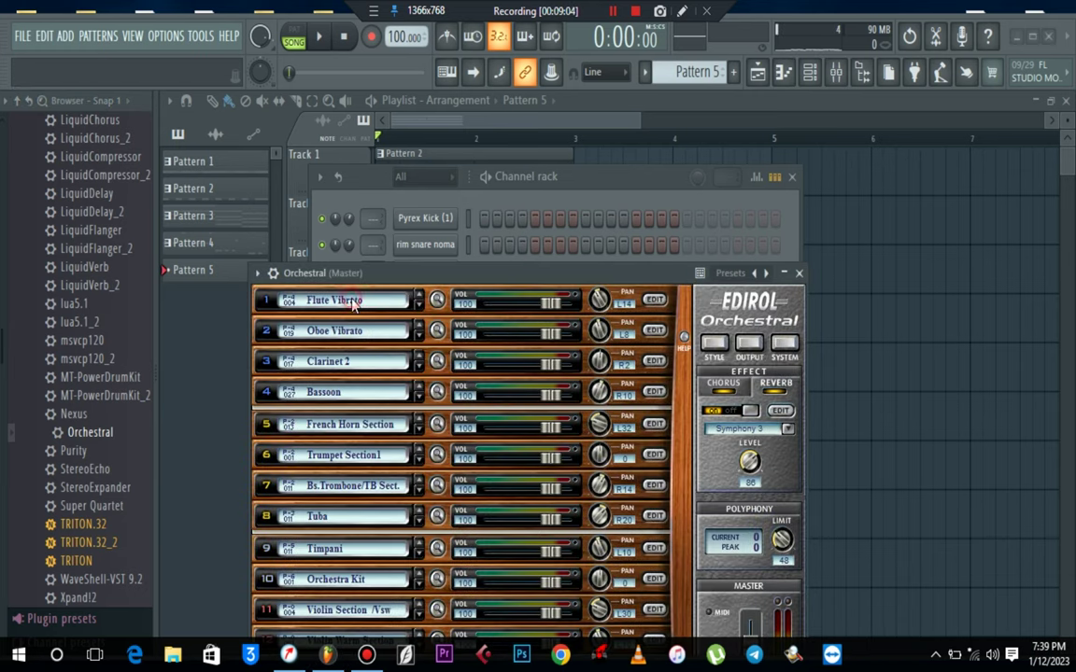
# Load the Violin Warm Section sound into part 1 of Orchestral and close the plugin window.
pyautogui.click(352, 300)
pyautogui.moveTo(449, 311)
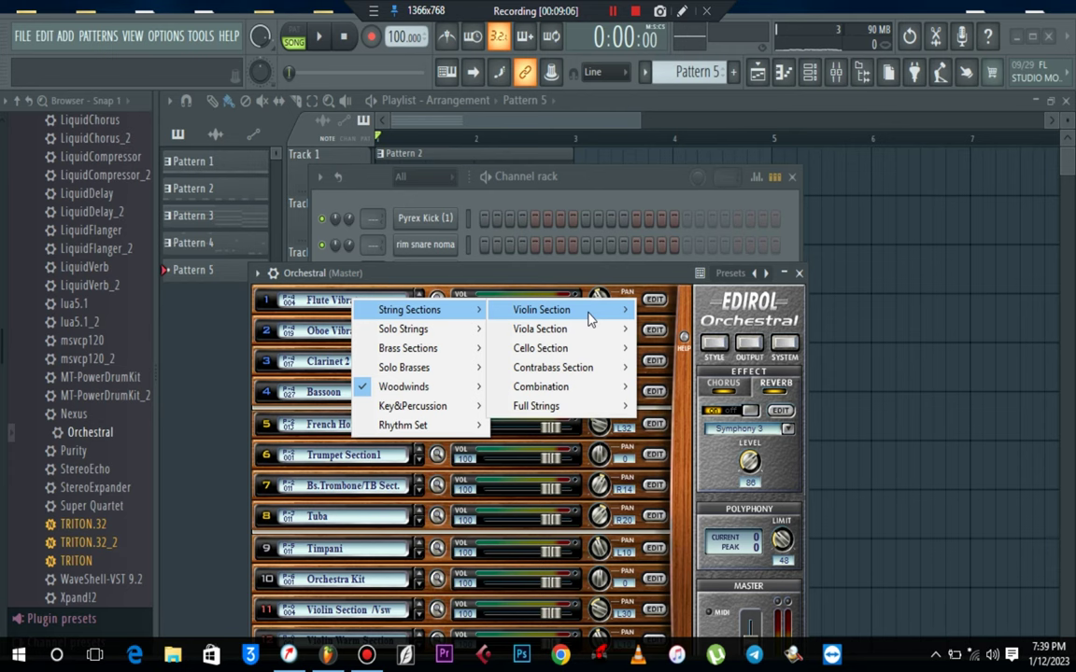
pyautogui.moveTo(589, 319)
pyautogui.click(711, 288)
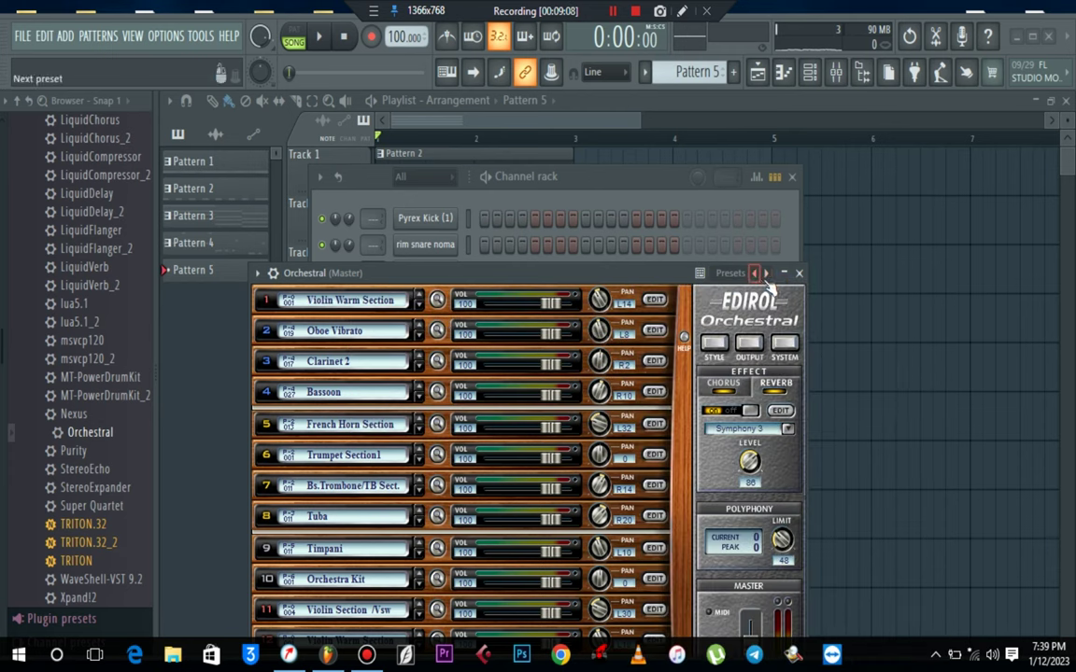
pyautogui.click(800, 273)
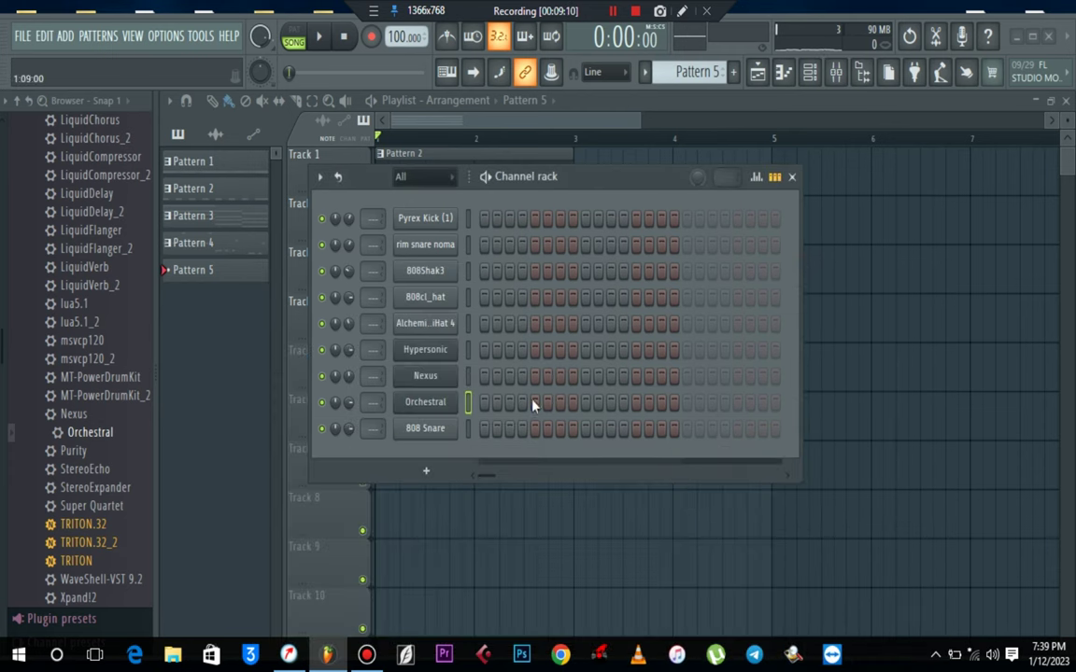
# Place Pattern 5 on Track 5 at bar 1 of the playlist and open the Orchestral piano roll.
pyautogui.press('F6')
pyautogui.click(419, 386)
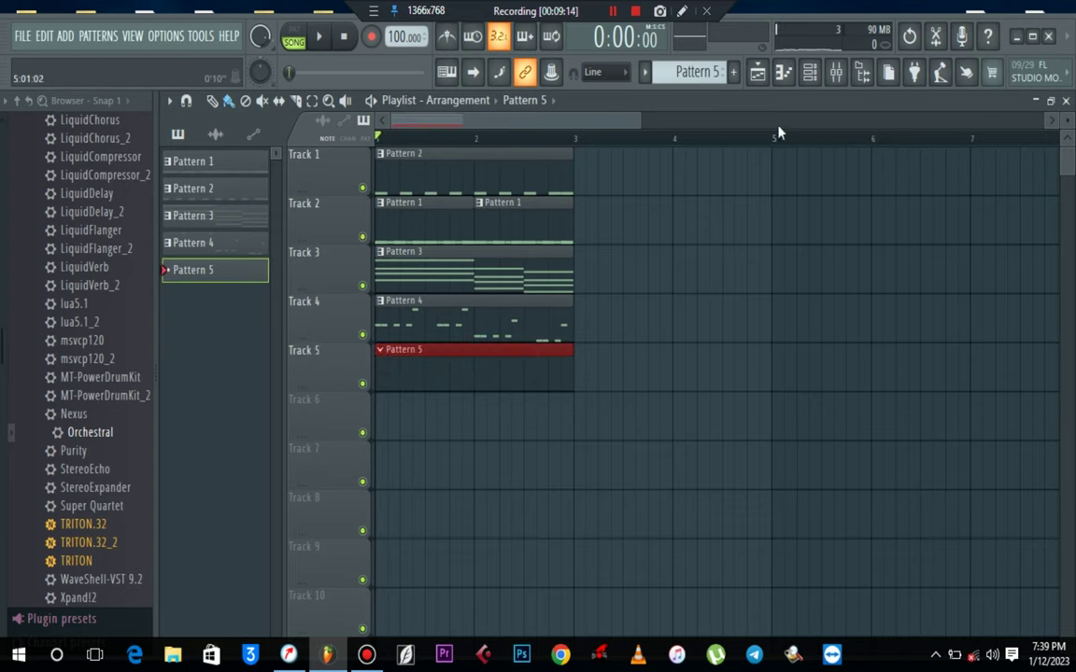
pyautogui.click(784, 73)
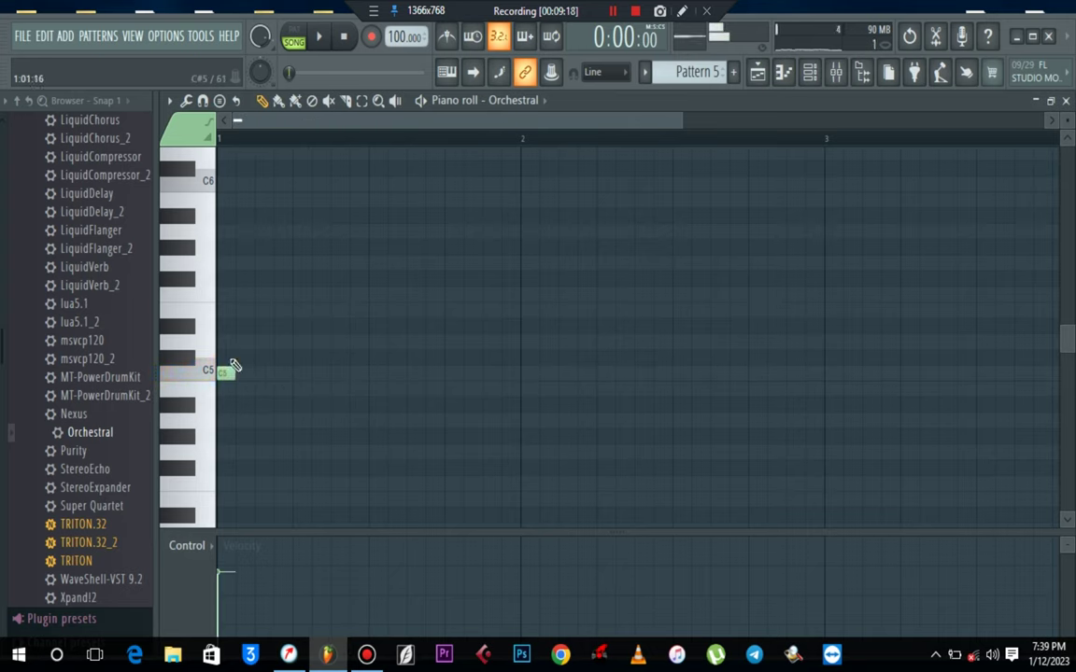
# Draw a four-step C5 note at the start of bar 1 and an E5 note on step 5, replaying the song.
pyautogui.click(227, 371)
pyautogui.press('space')
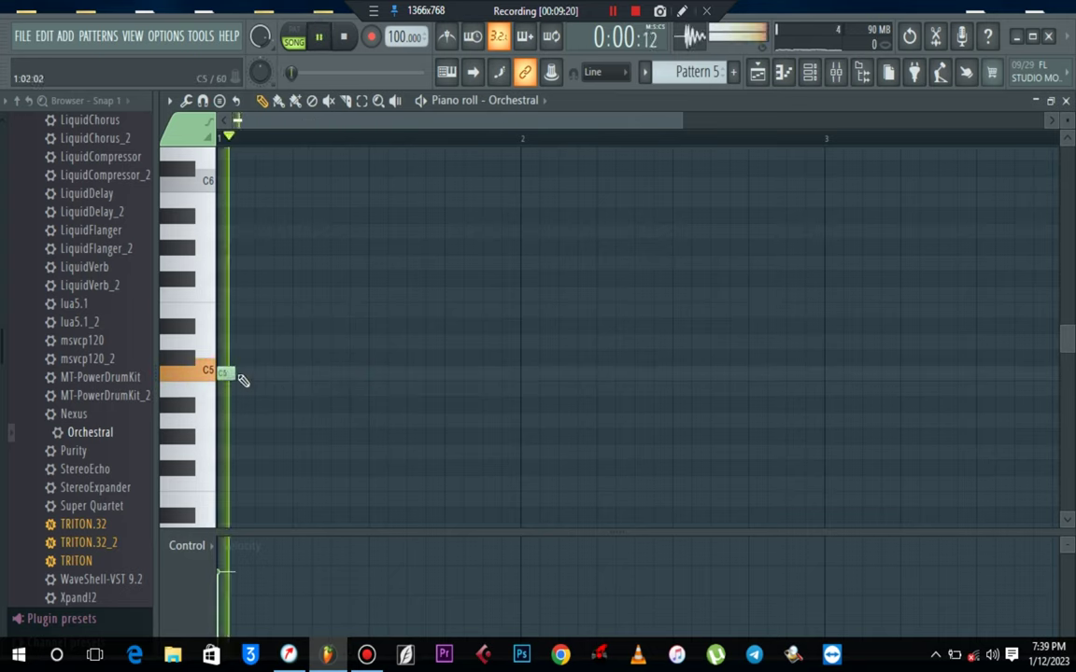
pyautogui.moveTo(236, 373); pyautogui.dragTo(296, 373)
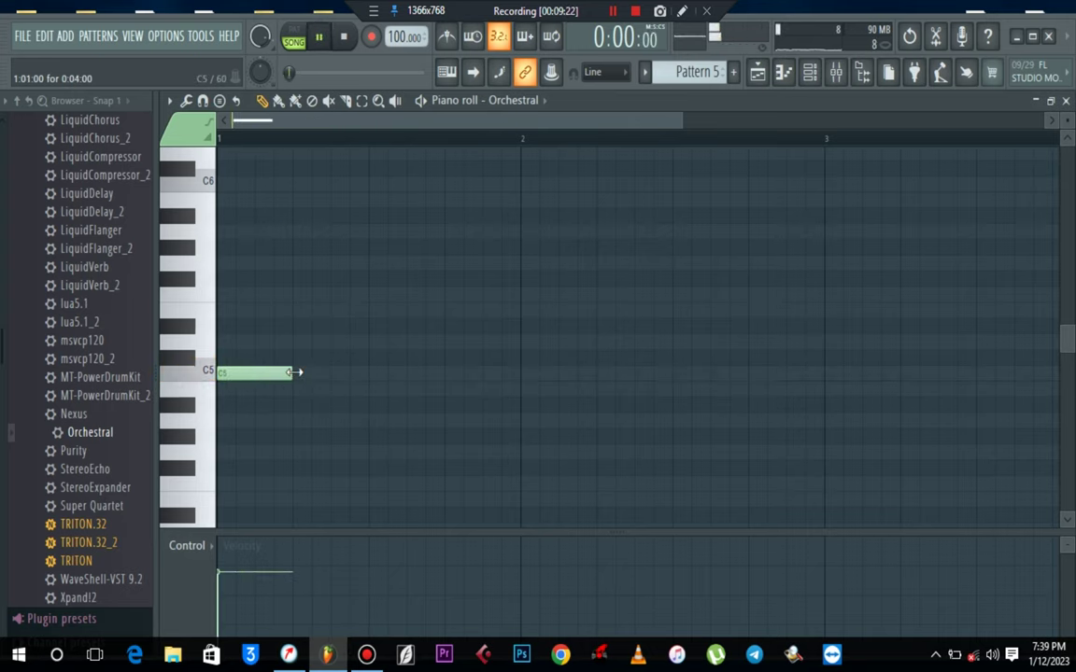
pyautogui.press('space')
pyautogui.click(295, 308)
pyautogui.press('space')
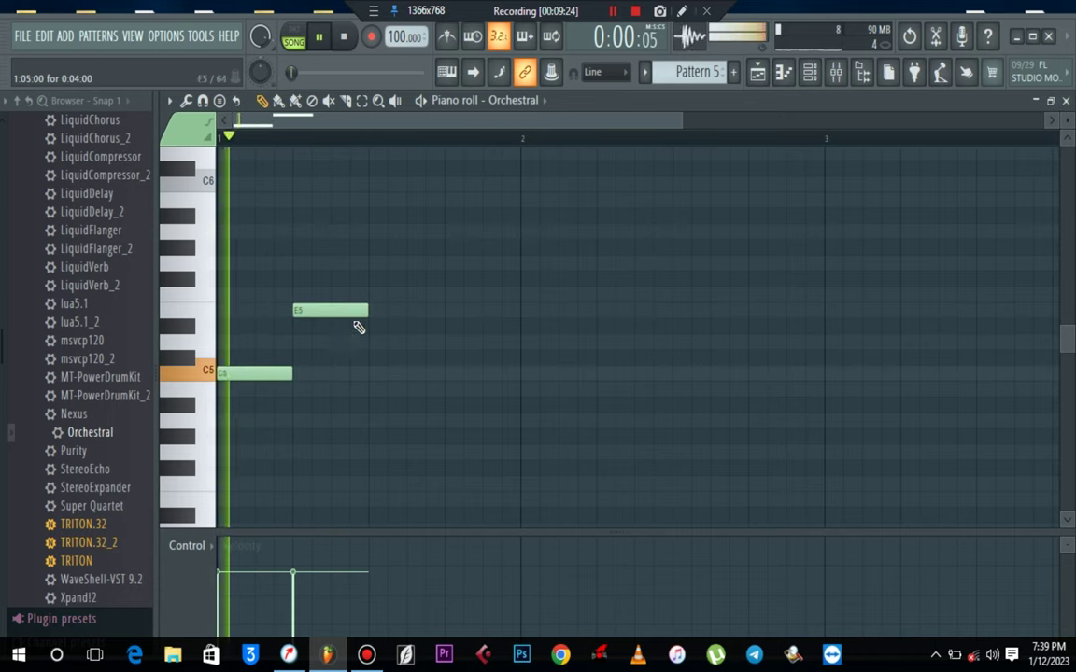
# Shorten the E5 to two steps, add two-step D5 and C5 notes on steps 7 and 9, and a four-step D5 on step 11.
pyautogui.press('space')
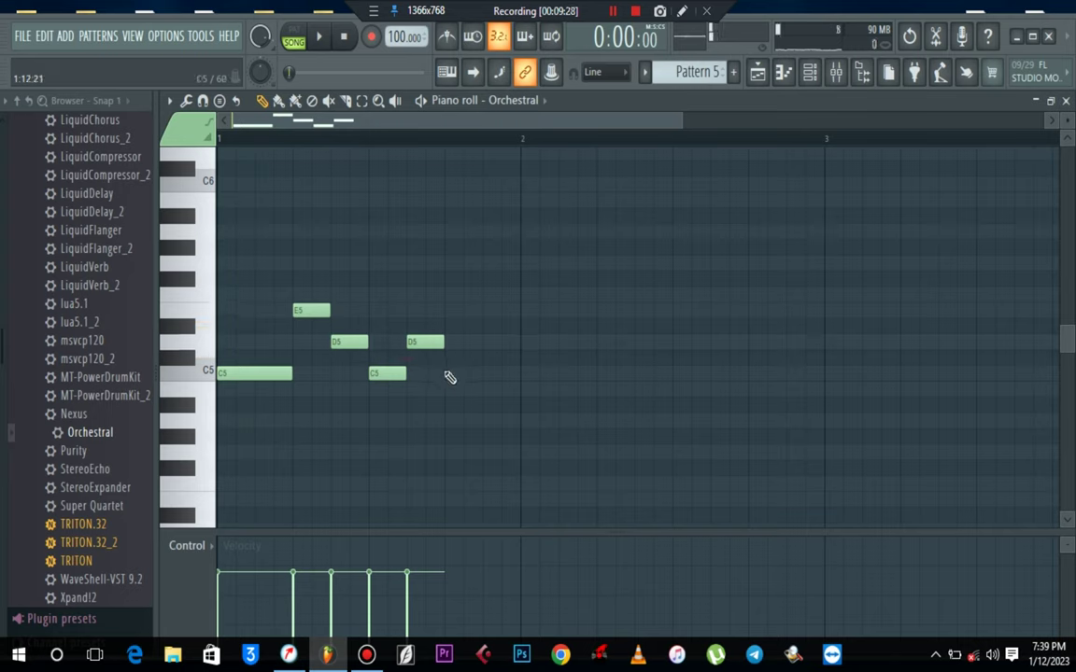
pyautogui.press('space')
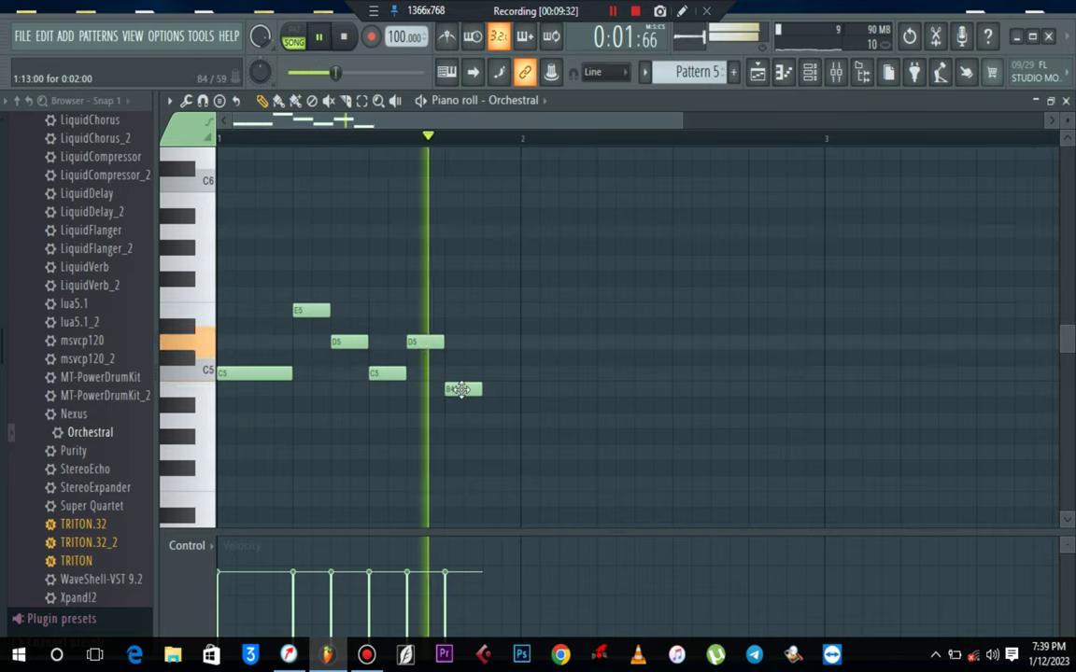
pyautogui.rightClick(457, 389)
pyautogui.moveTo(443, 344); pyautogui.dragTo(507, 346)
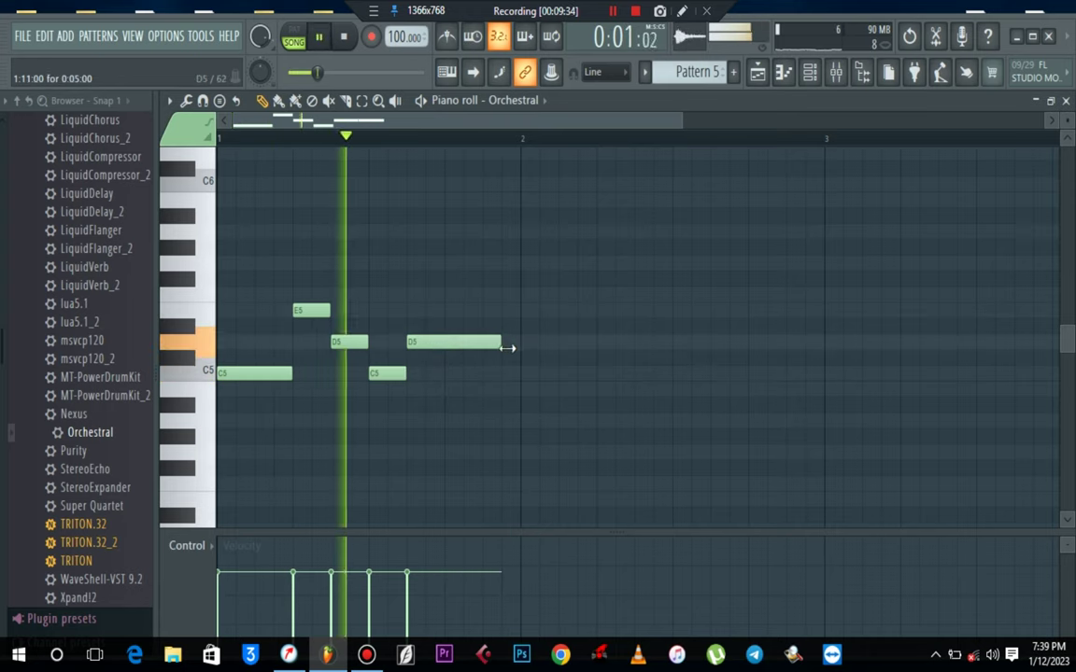
pyautogui.moveTo(516, 342); pyautogui.dragTo(535, 350)
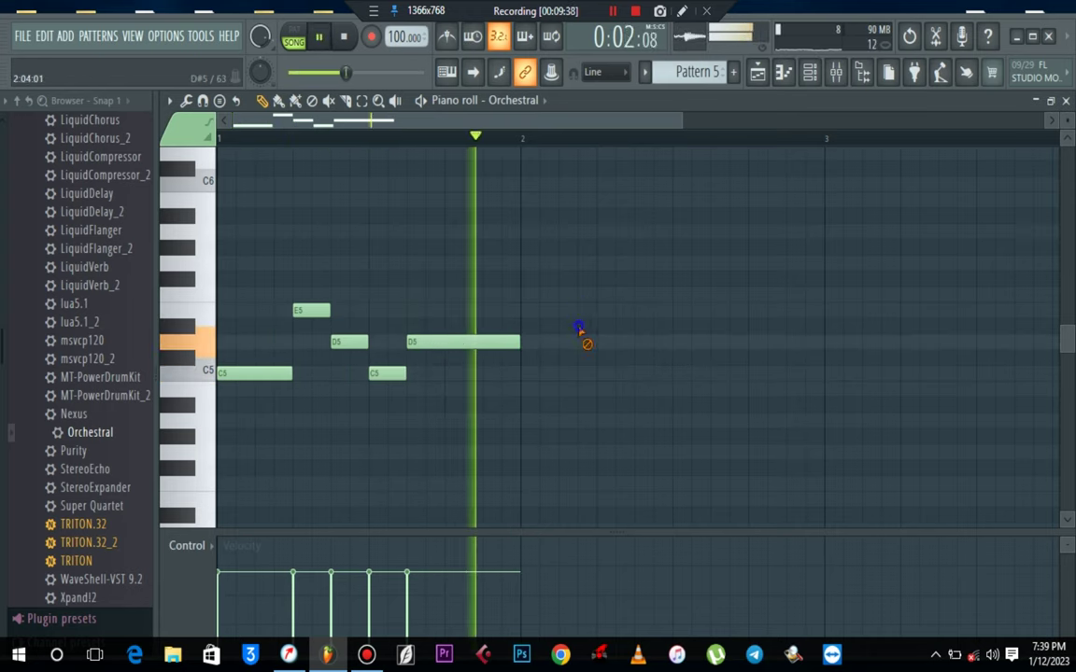
pyautogui.press('space')
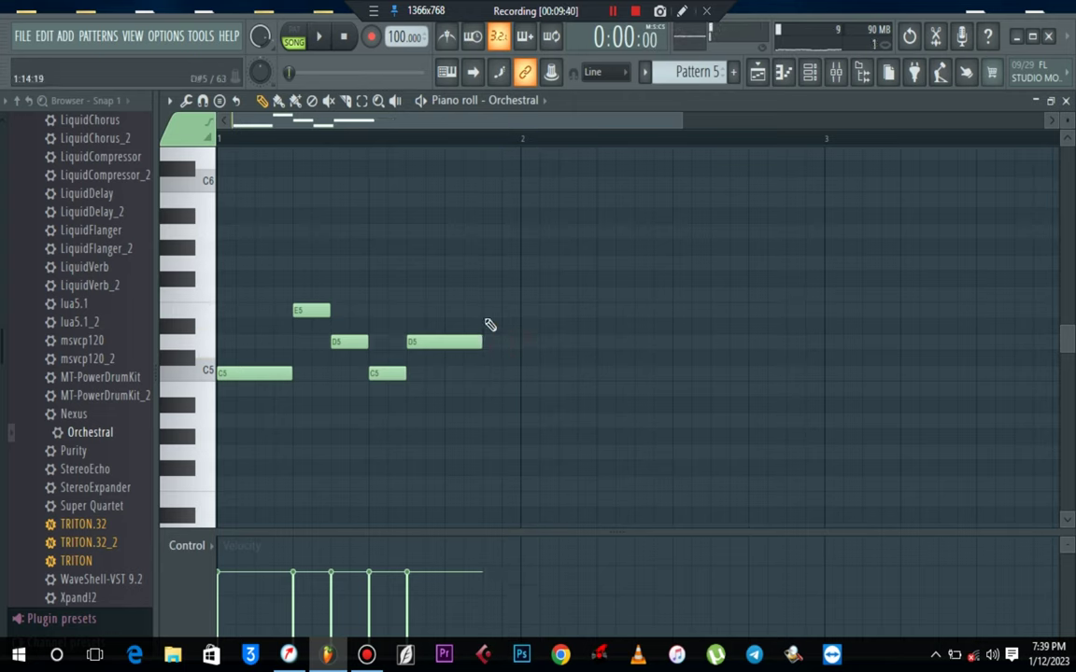
# Add a two-step E5 note on step 15 of bar 1 and replay the song.
pyautogui.press('space')
pyautogui.moveTo(560, 310); pyautogui.dragTo(520, 333)
pyautogui.press('space')
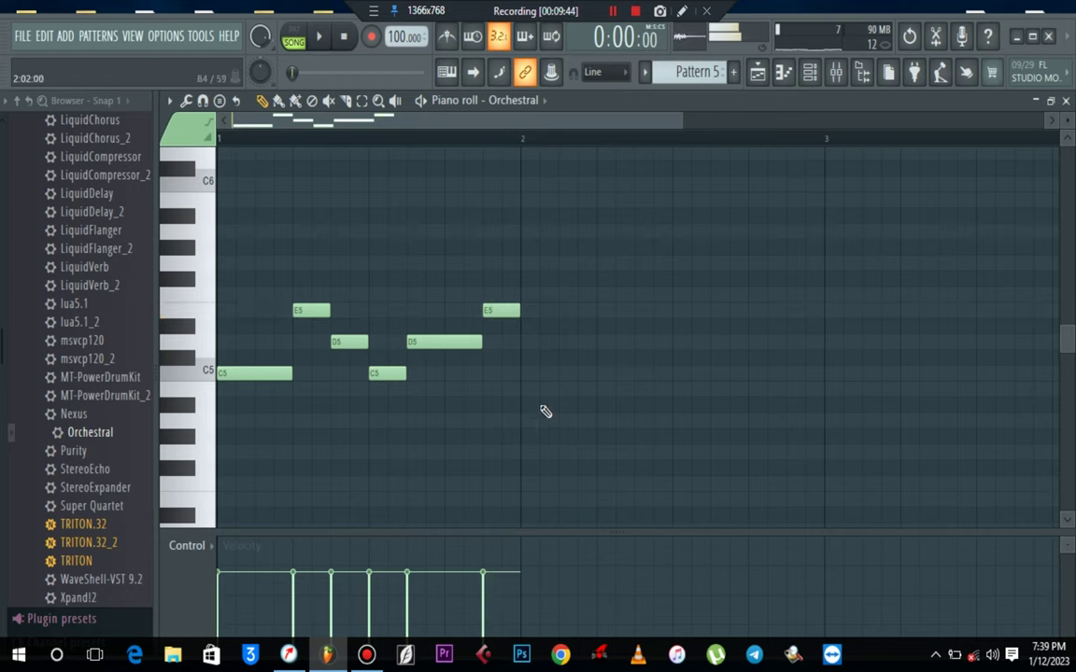
pyautogui.rightClick(532, 389)
pyautogui.press('space')
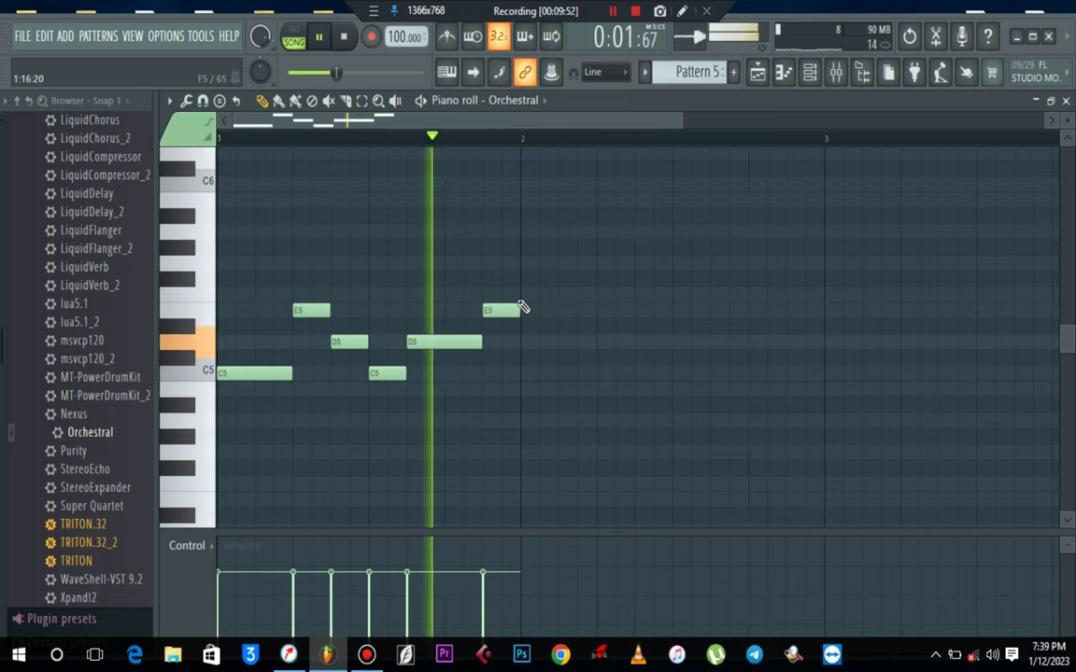
# Fill bar 2 with a four-step B4, two-step D5, B4 and A4 notes, a four-step C5 and a two-step E5 on step 15.
pyautogui.press('space')
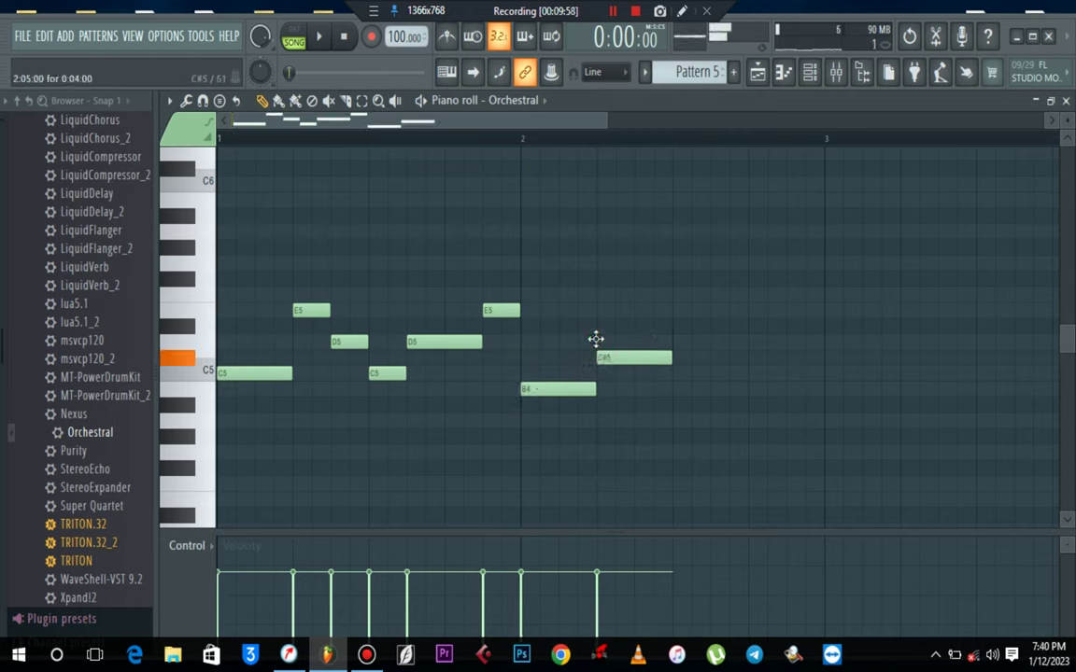
pyautogui.moveTo(595, 339); pyautogui.dragTo(626, 334)
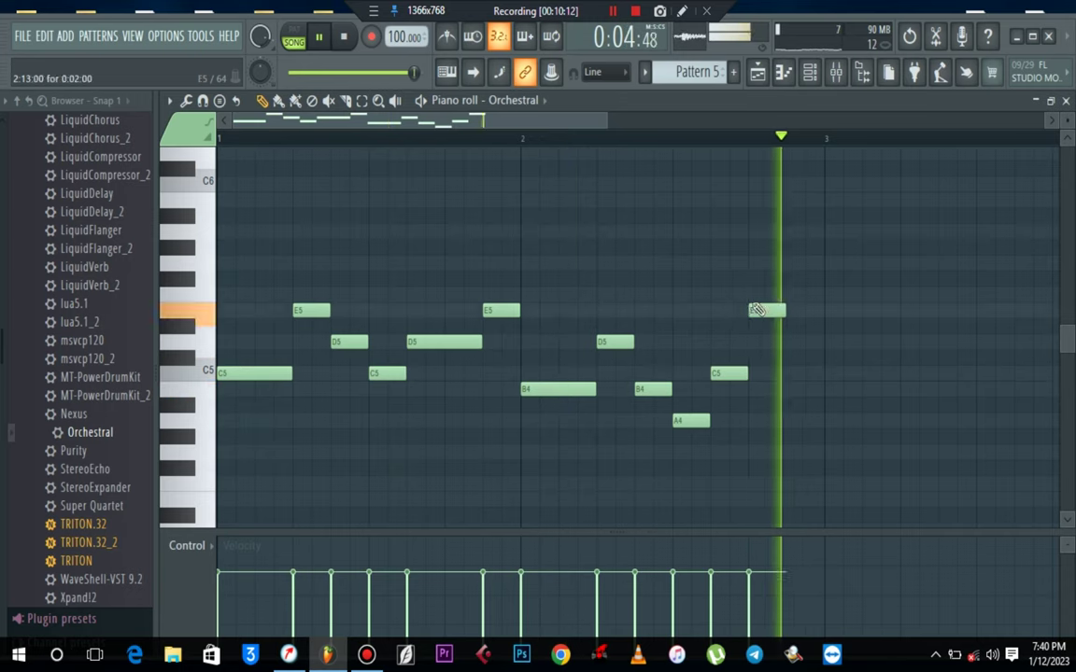
pyautogui.moveTo(778, 314); pyautogui.dragTo(814, 314)
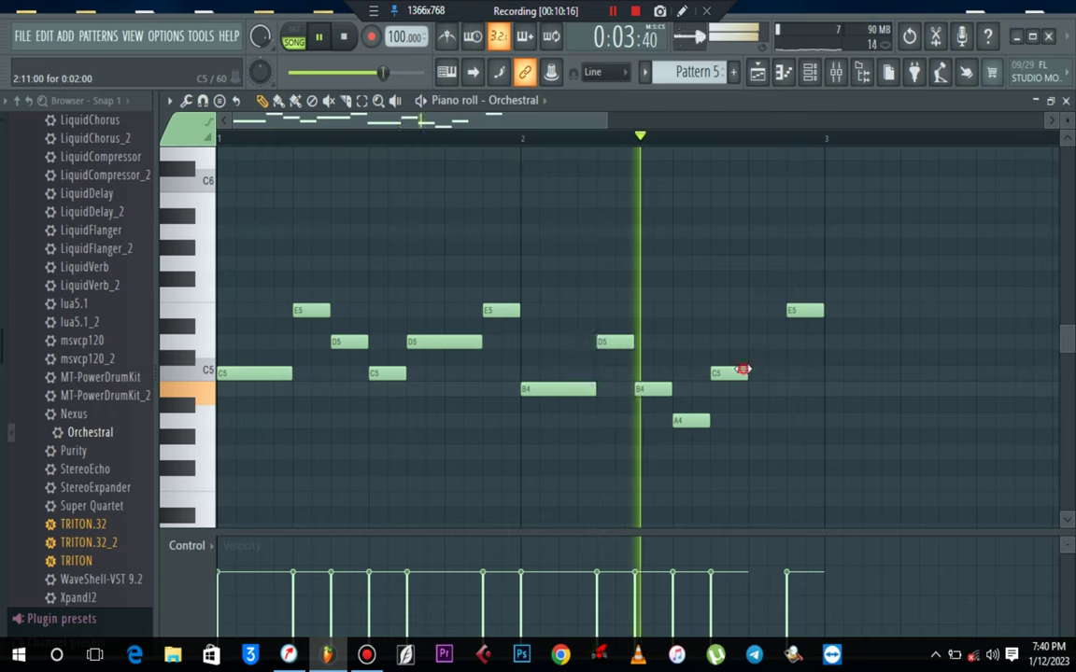
pyautogui.moveTo(742, 370); pyautogui.dragTo(783, 372)
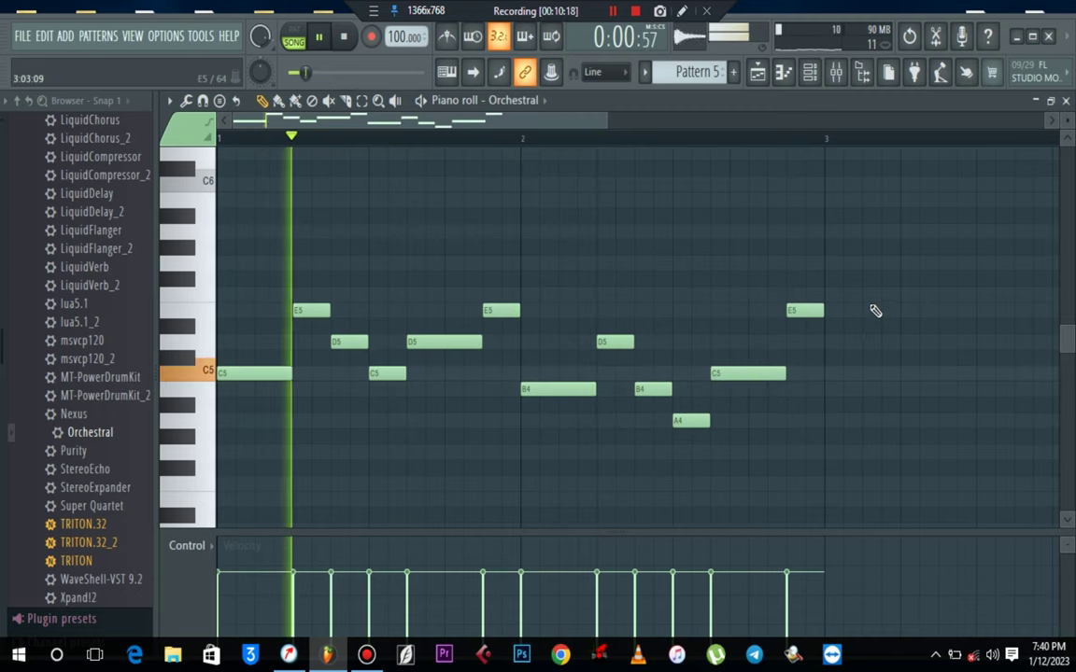
# Duplicate the whole melody one octave up and one octave down, replay the song, and deselect the notes.
pyautogui.moveTo(920, 225); pyautogui.dragTo(244, 479)
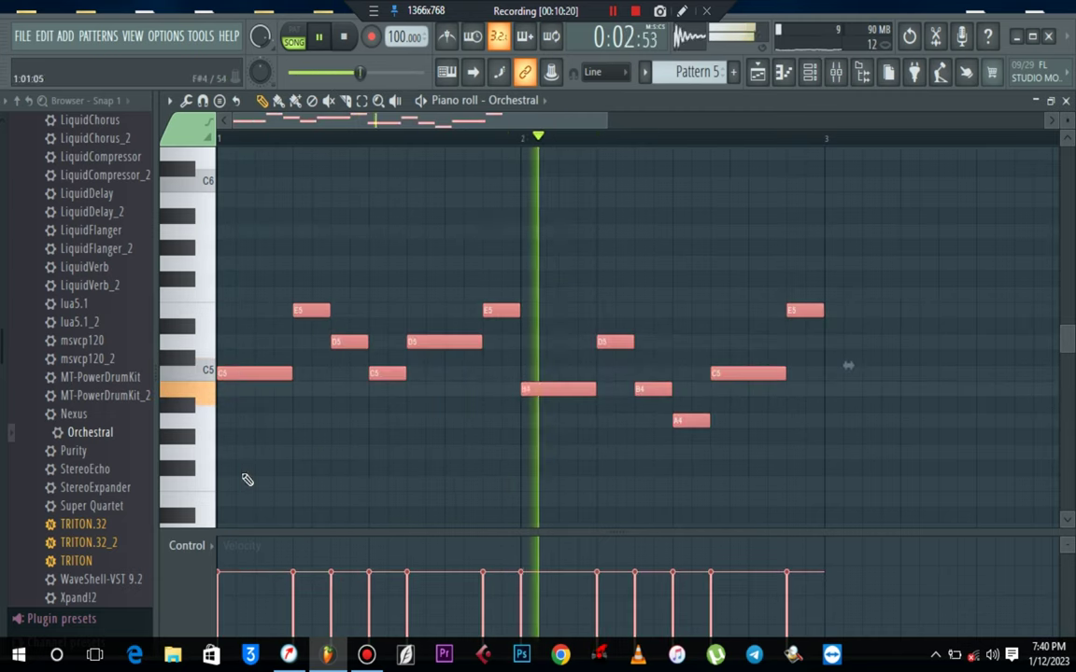
pyautogui.press('space')
pyautogui.moveTo(251, 373); pyautogui.dragTo(233, 472)
pyautogui.press('space')
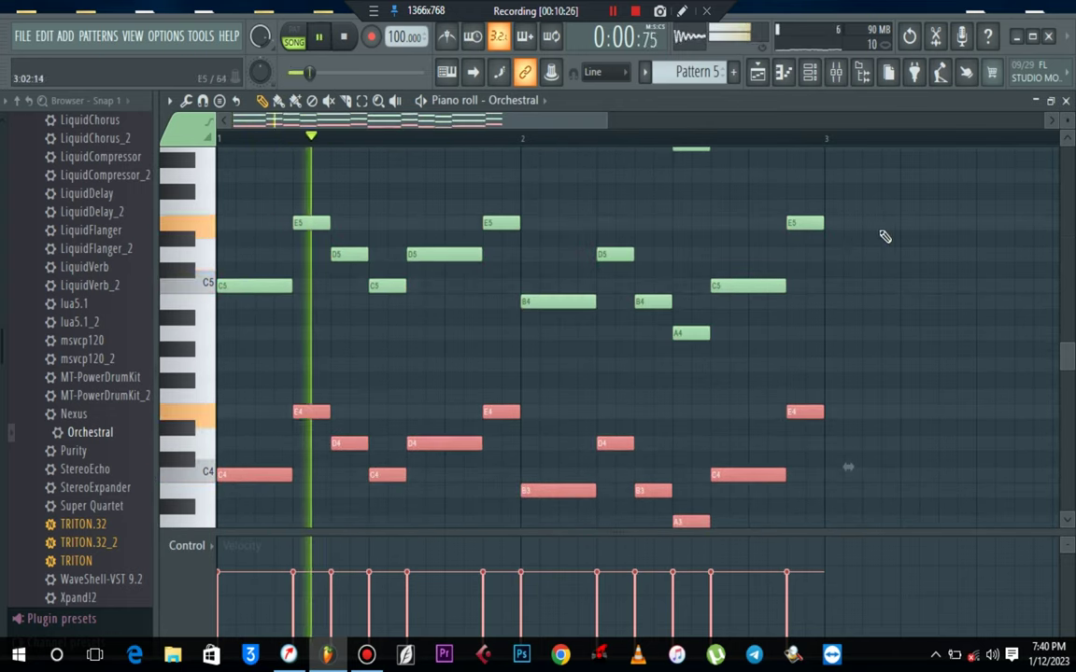
pyautogui.keyDown('ctrl'); pyautogui.click(916, 236); pyautogui.keyUp('ctrl')
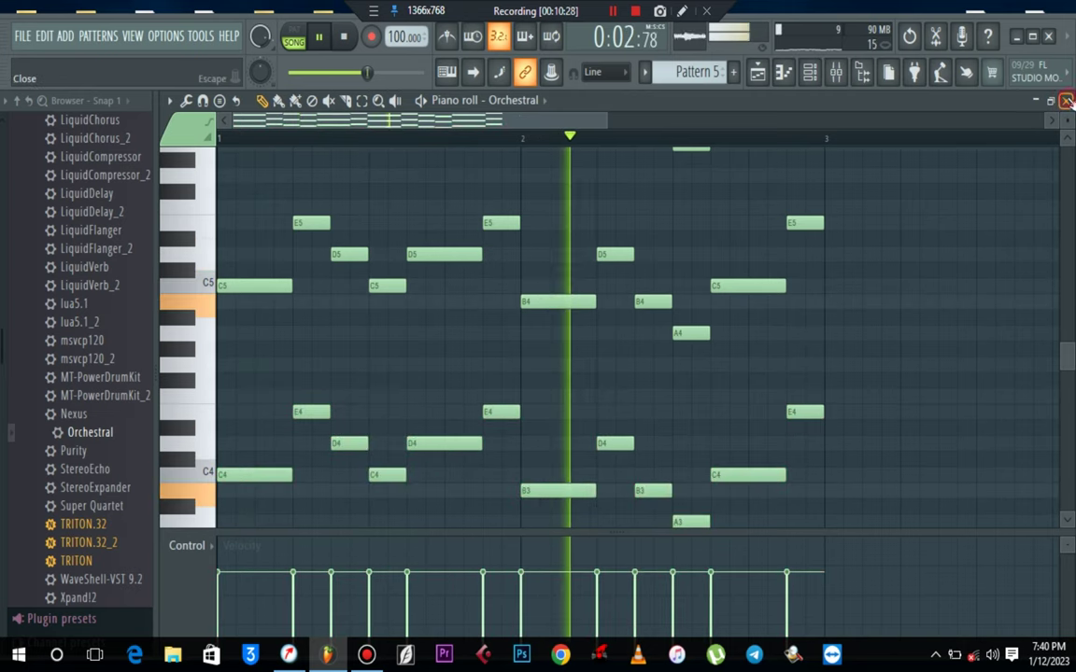
# Close the piano roll, bring up the channel rack while the song plays, and stop playback.
pyautogui.click(1068, 101)
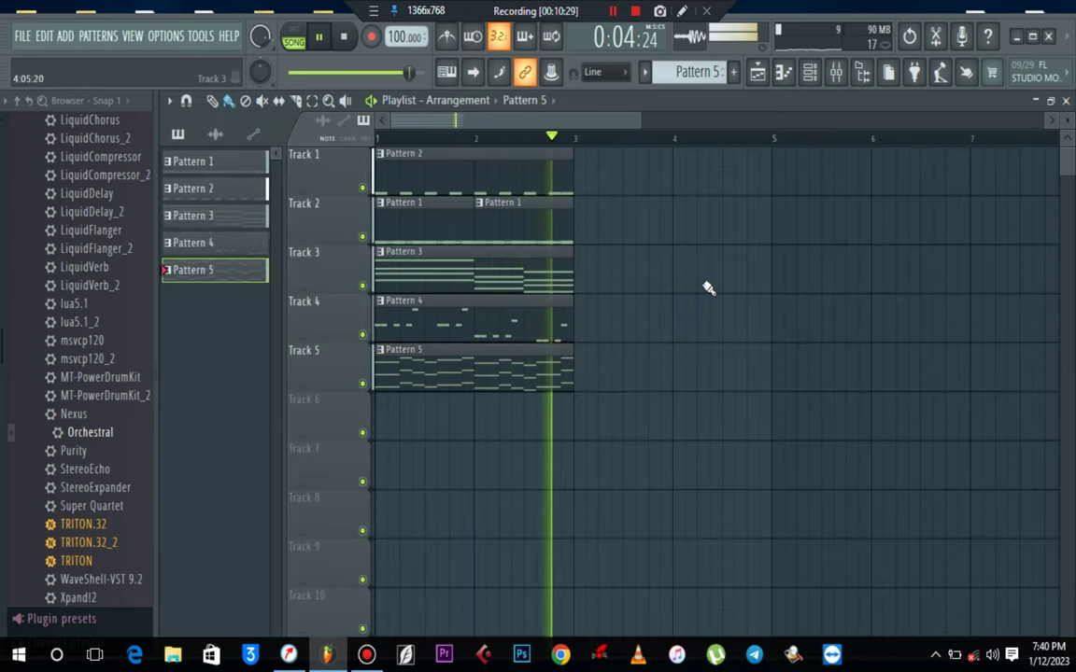
pyautogui.click(809, 72)
pyautogui.scroll(5, 349, 401)
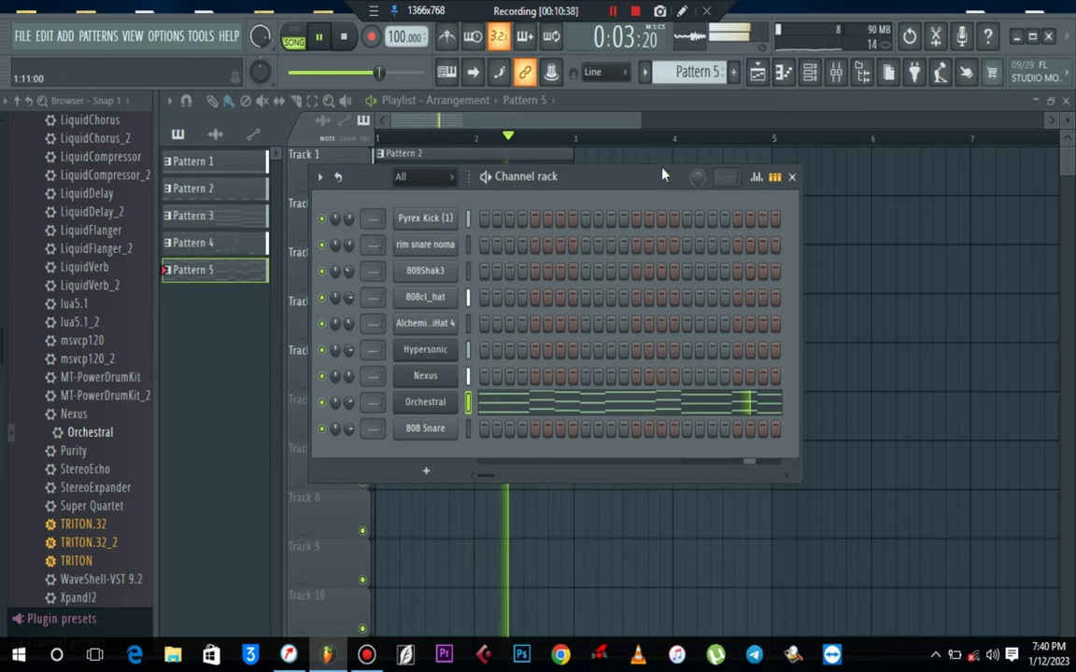
pyautogui.press('space')
# Open the mixer and replace Fruity Limiter on the Master track with Maximus.
pyautogui.press('F9')
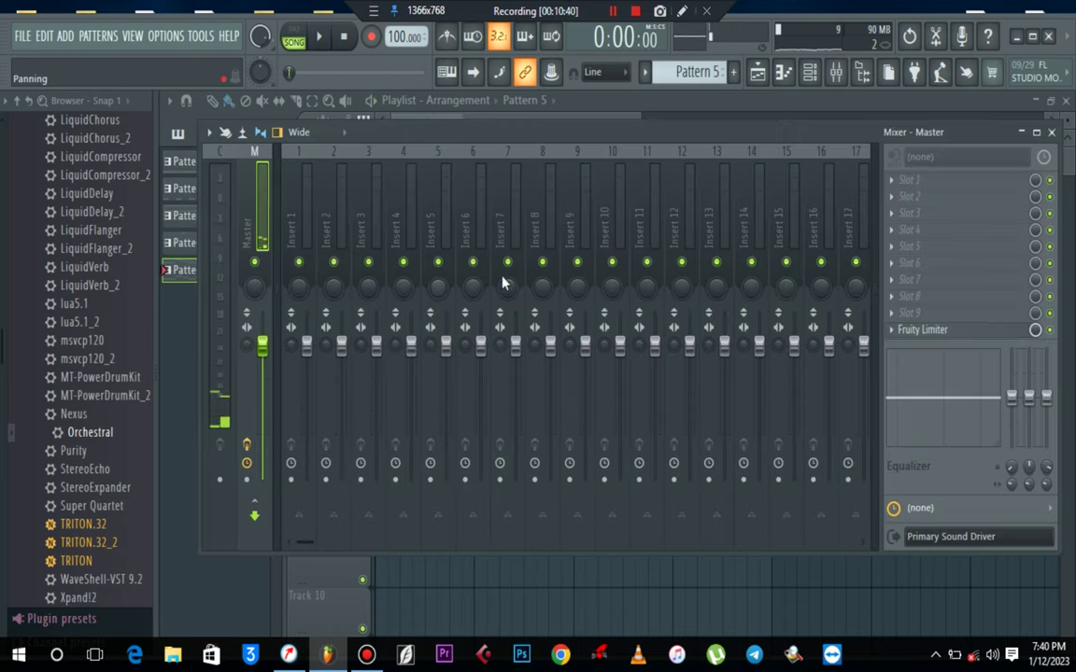
pyautogui.click(893, 332)
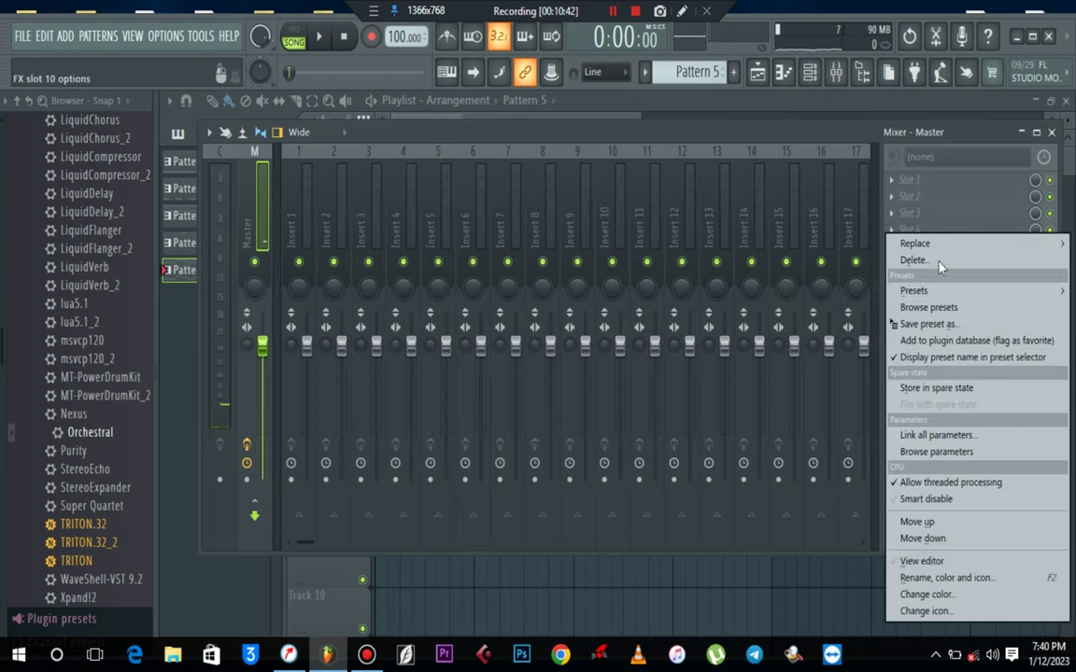
pyautogui.moveTo(938, 248)
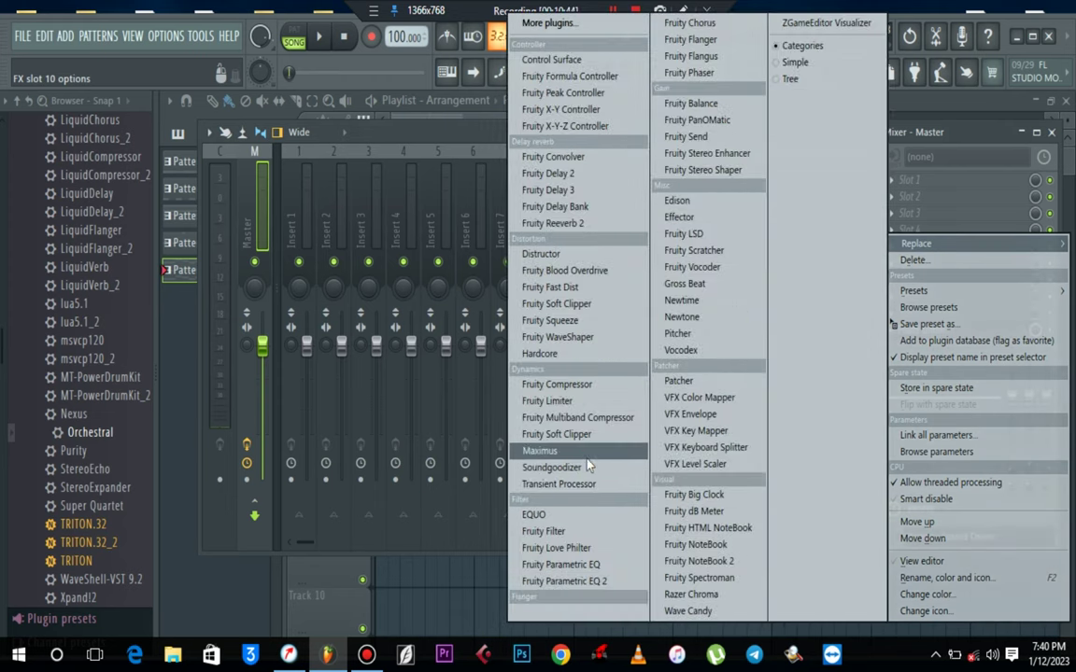
pyautogui.click(538, 450)
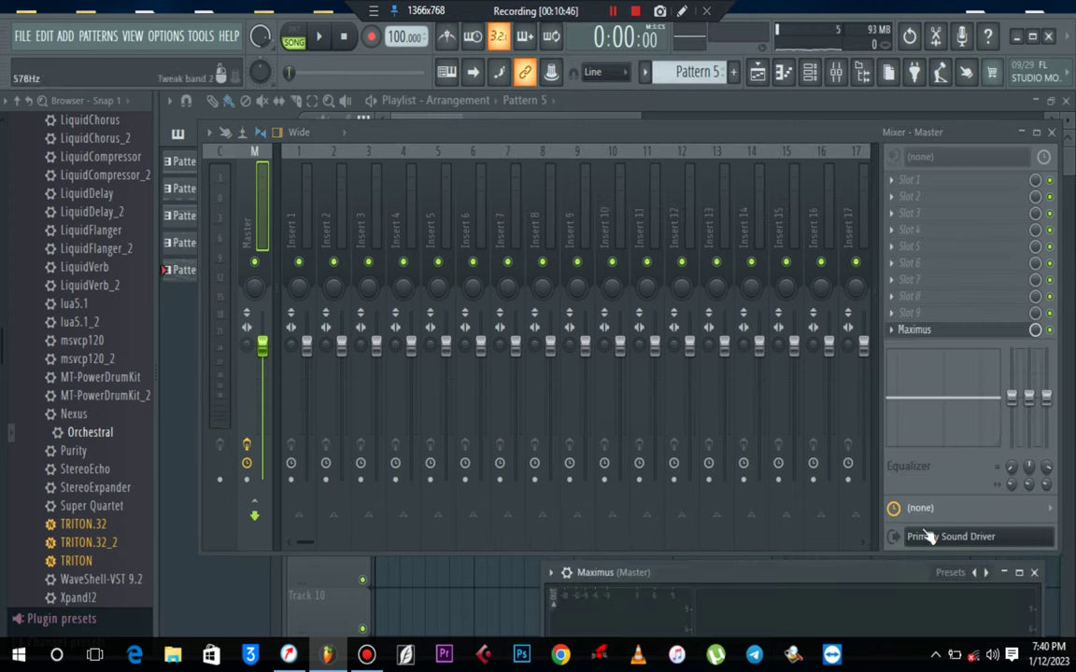
# Apply the Clear master RMS preset in Maximus, replay the song, and close the plugin window.
pyautogui.click(826, 164)
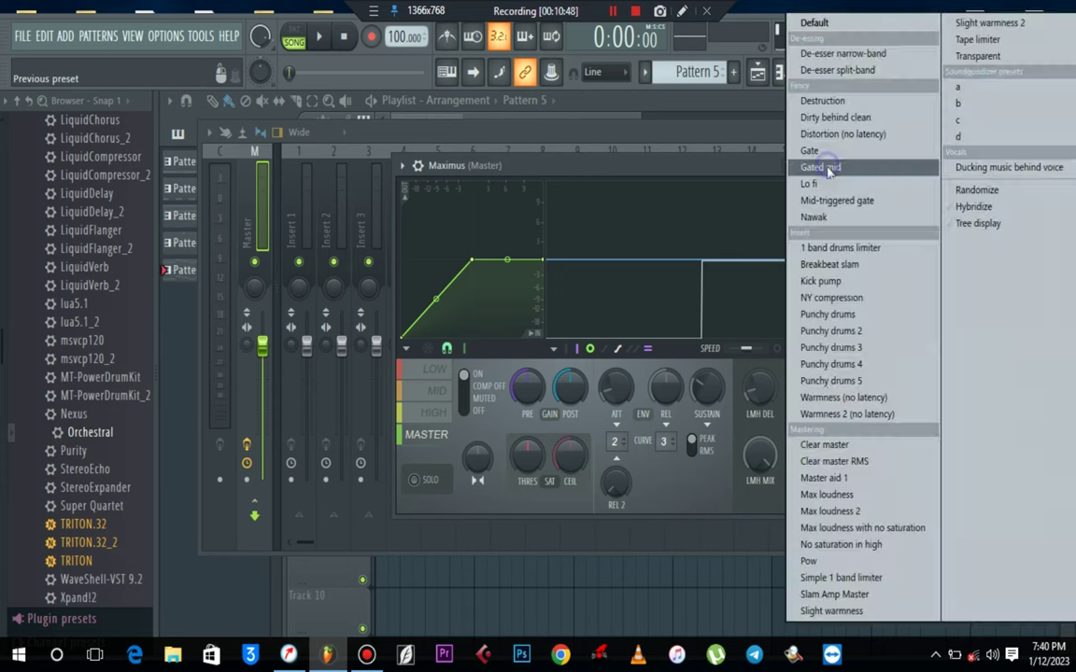
pyautogui.click(866, 461)
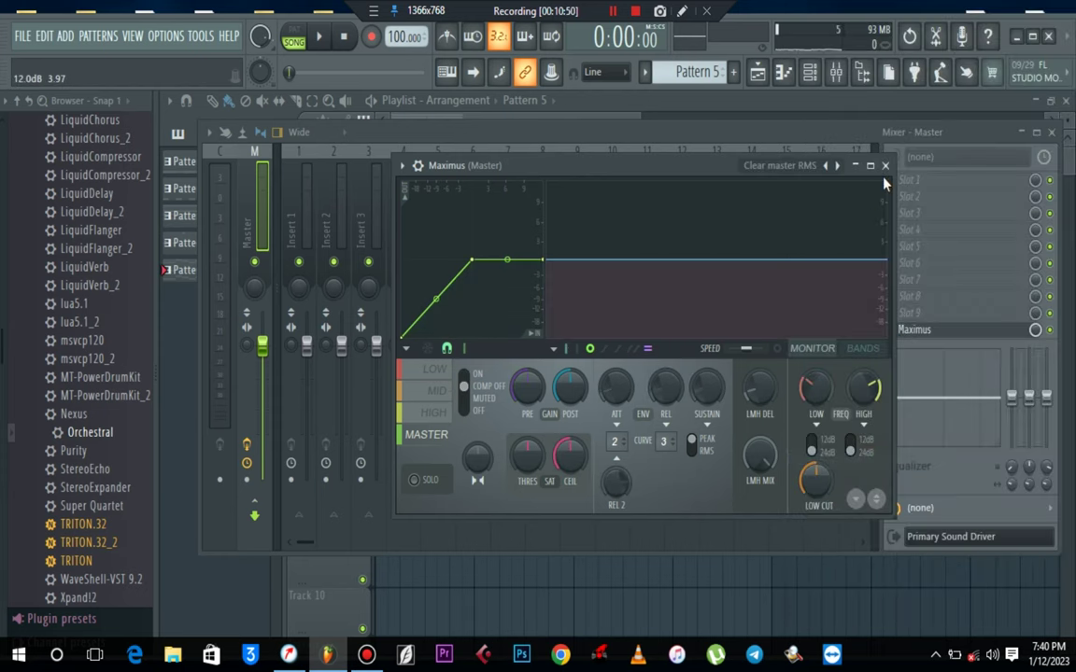
pyautogui.press('space')
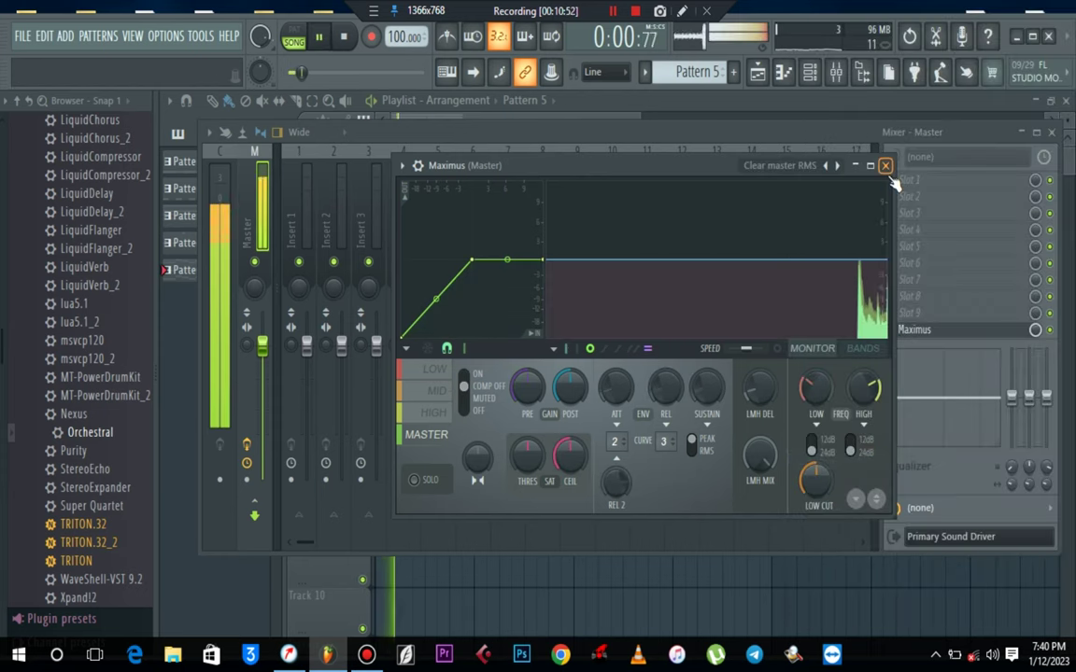
pyautogui.click(885, 165)
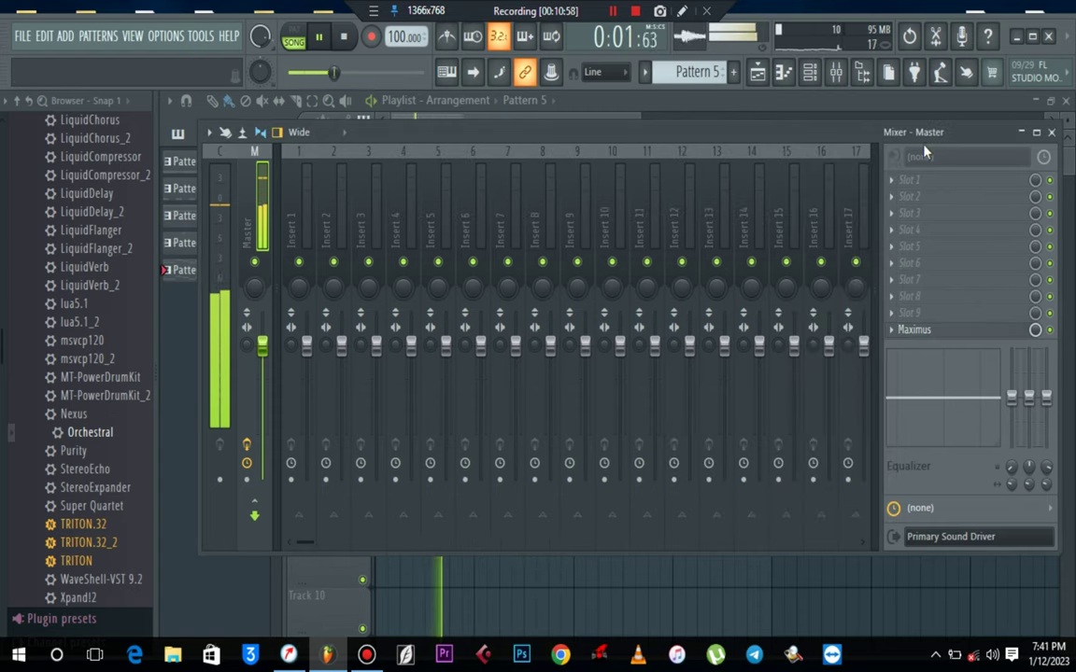
# Close the mixer and the channel rack to return to the playlist, and stop playback.
pyautogui.click(1050, 131)
pyautogui.press('F6')
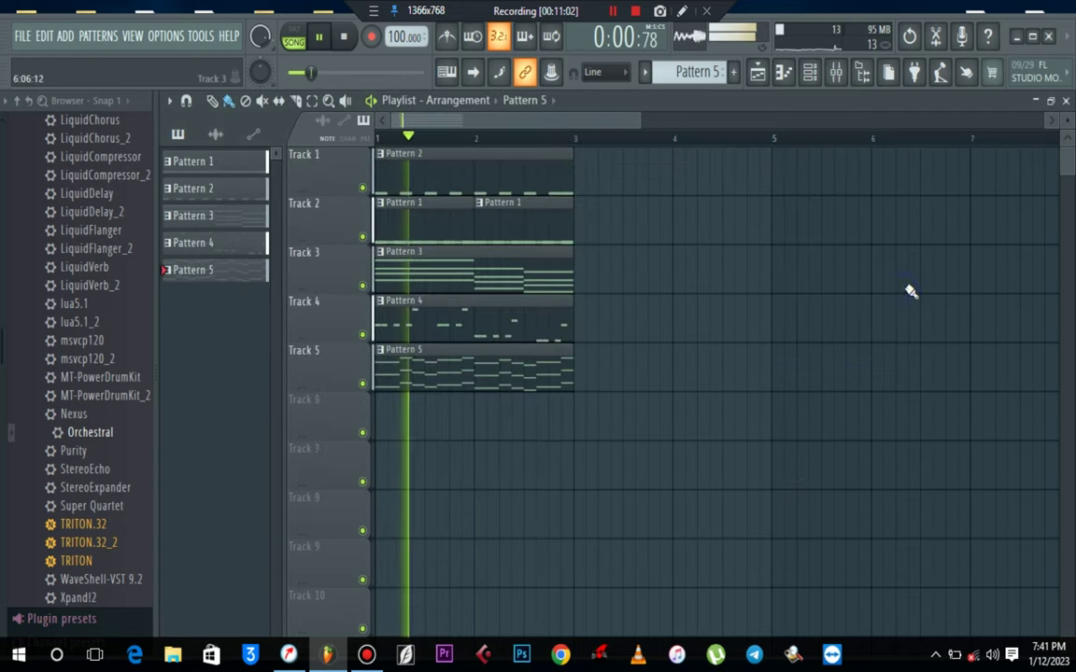
pyautogui.press('space')
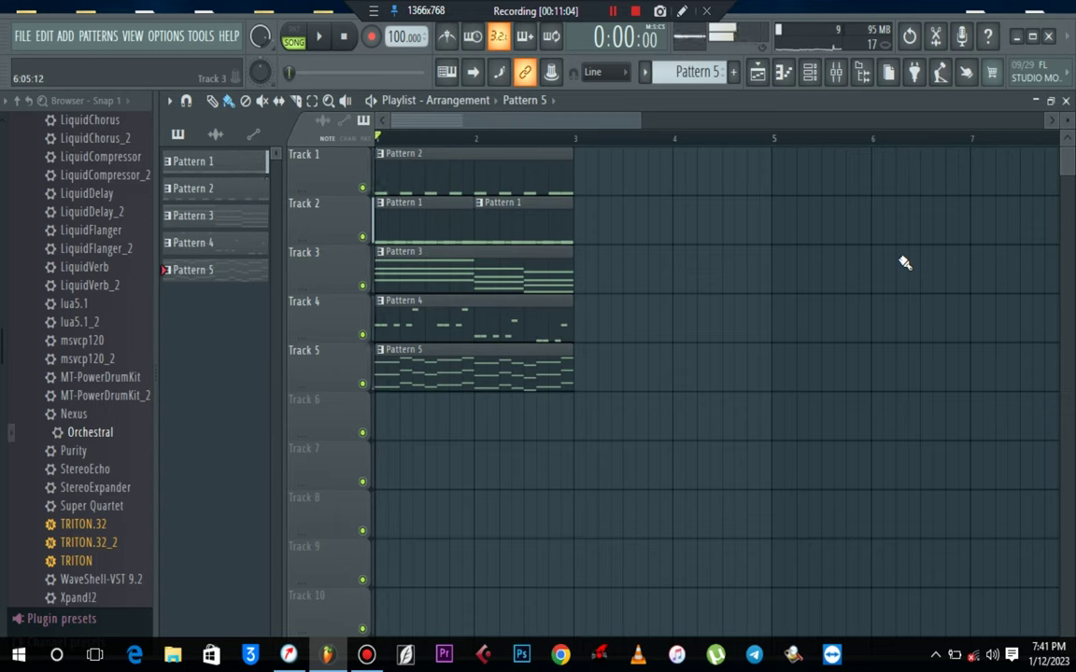